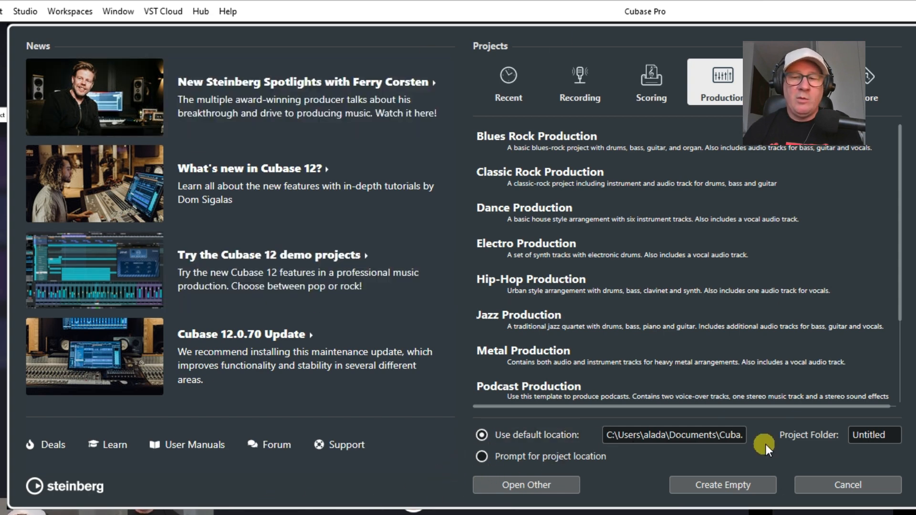
Create an empty project in a project folder named "one" at the default location.
double_click(874, 437)
key("BackSpace")
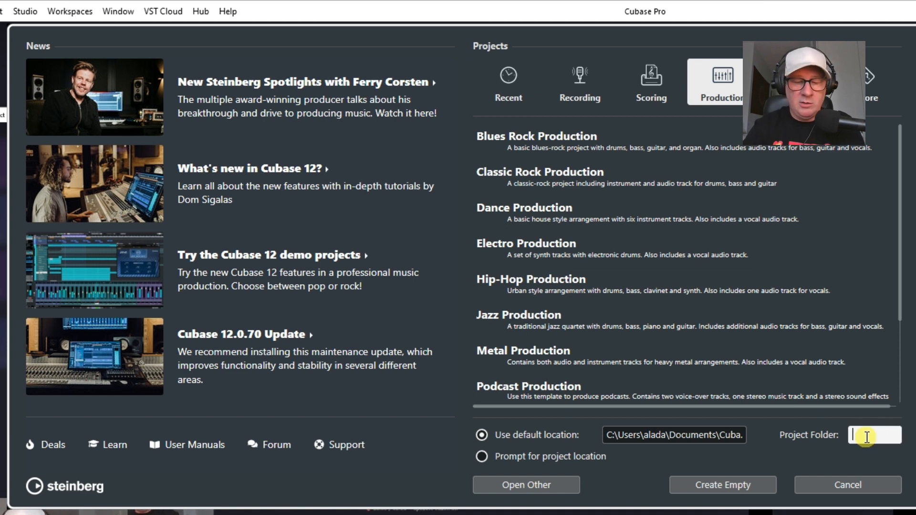
type("on")
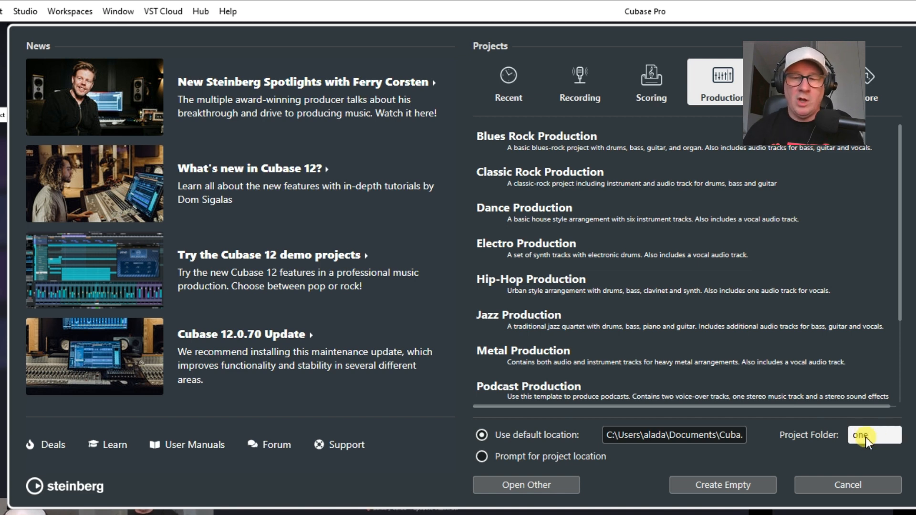
type("e")
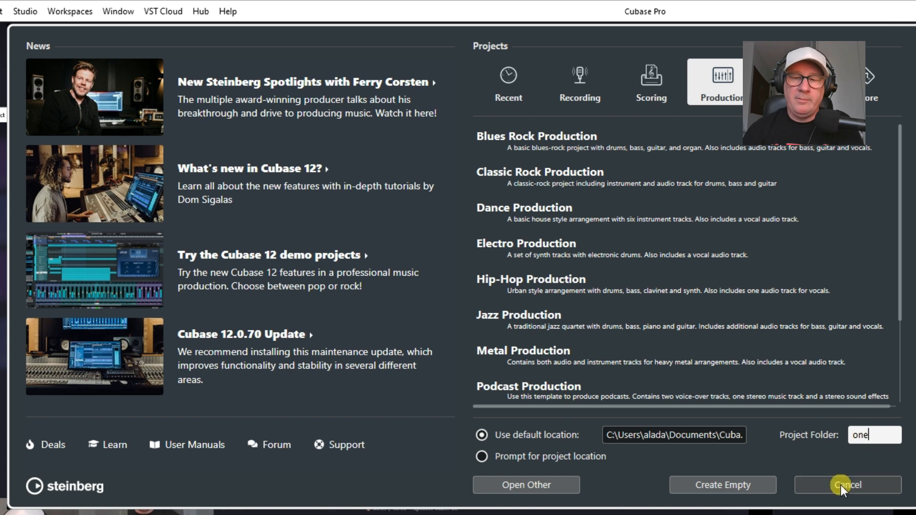
left_click(727, 486)
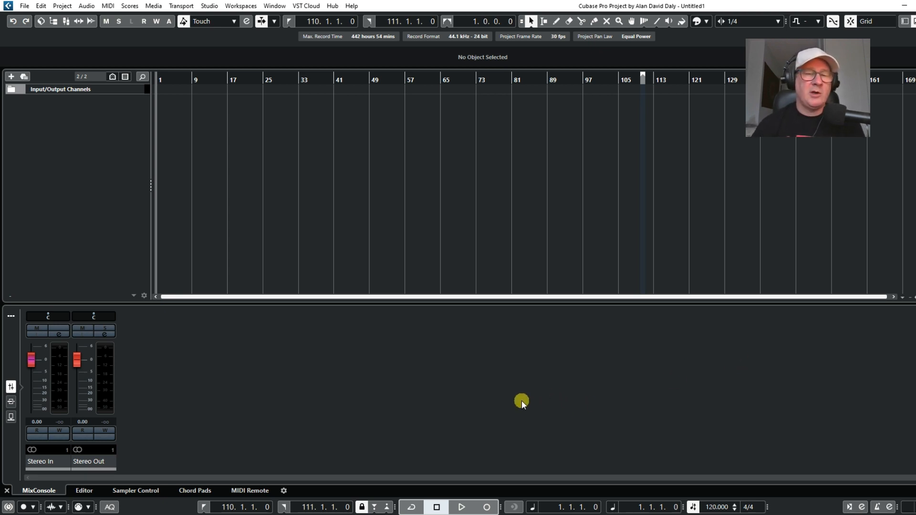
Select the ASIO DirectX Full Duplex Driver as the audio system's ASIO driver in Studio Setup and confirm the switch.
left_click(212, 7)
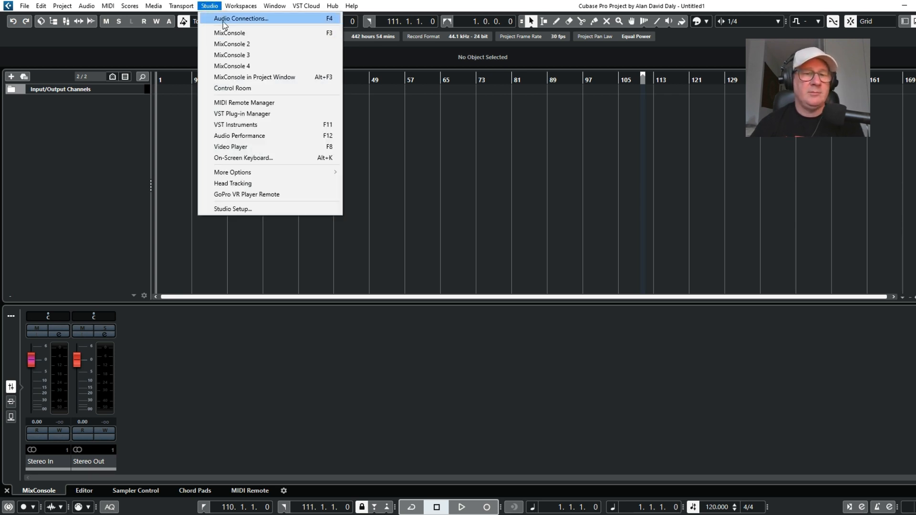
left_click(258, 210)
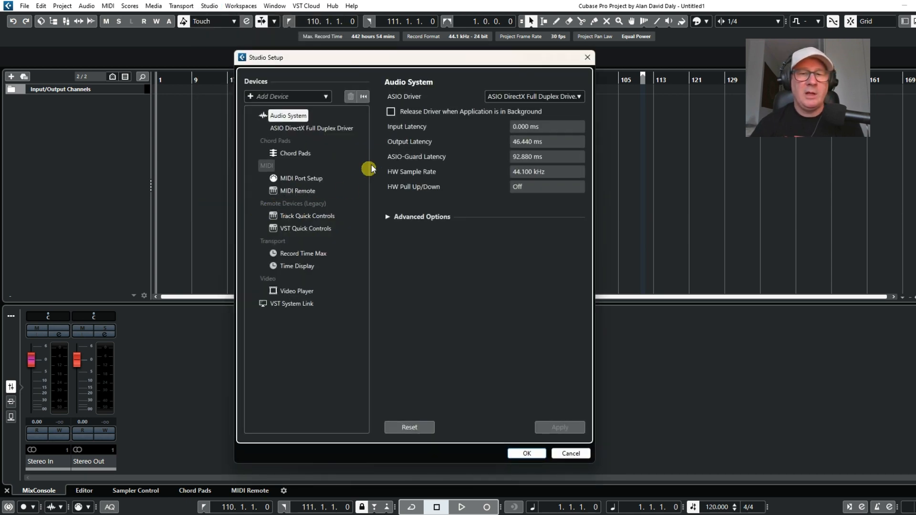
left_click(581, 96)
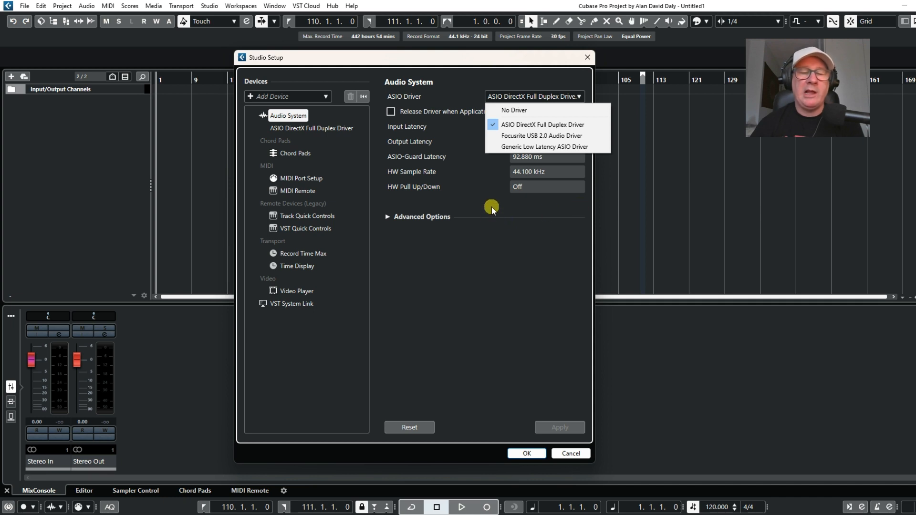
left_click(522, 125)
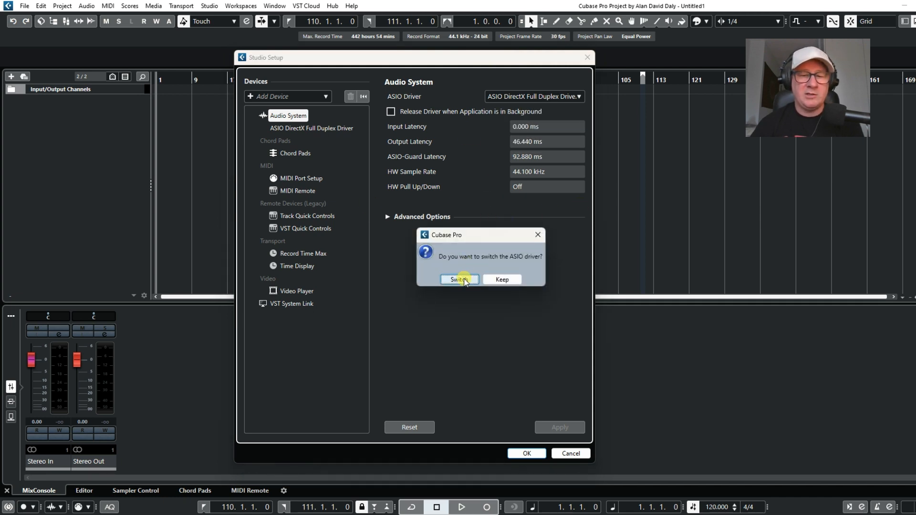
left_click(460, 280)
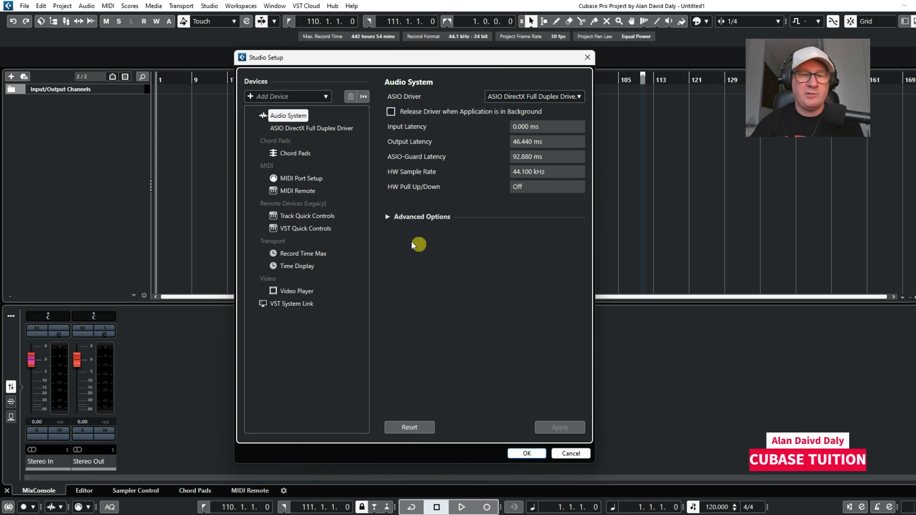
left_click(525, 454)
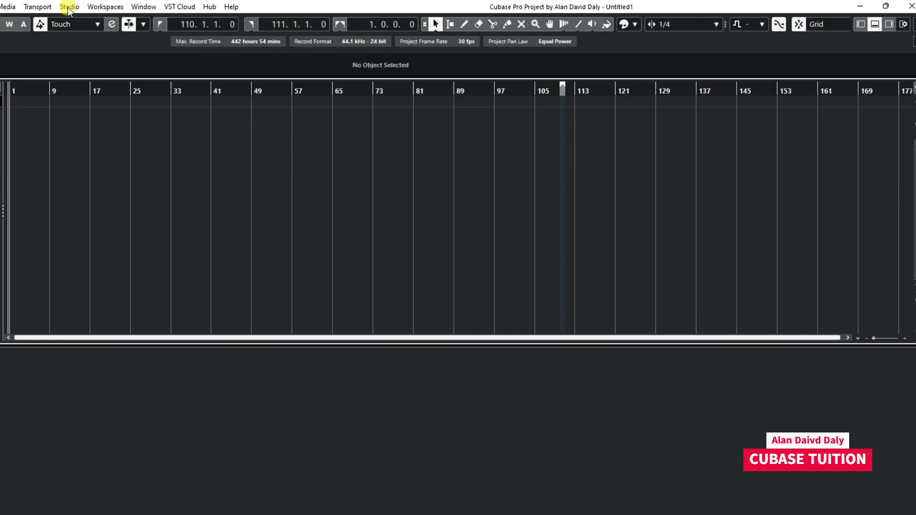
Check the device port assignments of the stereo output and input buses in Audio Connections.
left_click(69, 7)
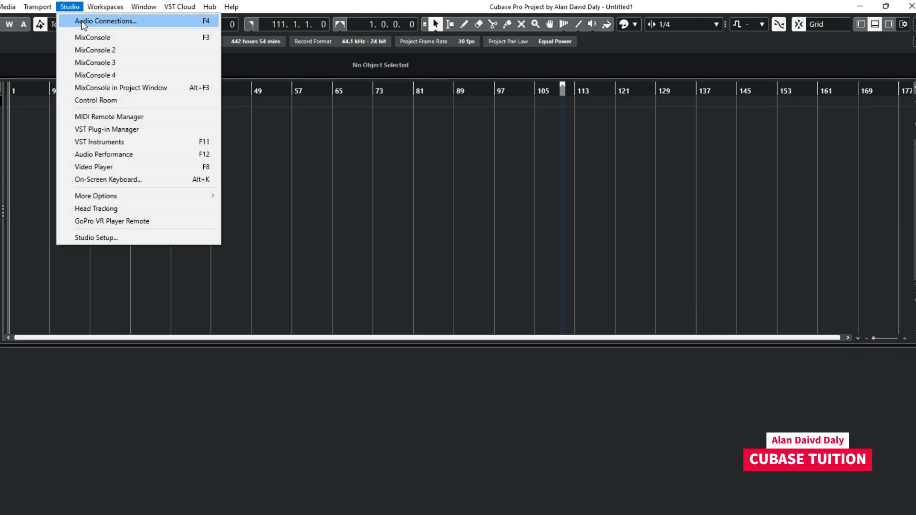
left_click(82, 22)
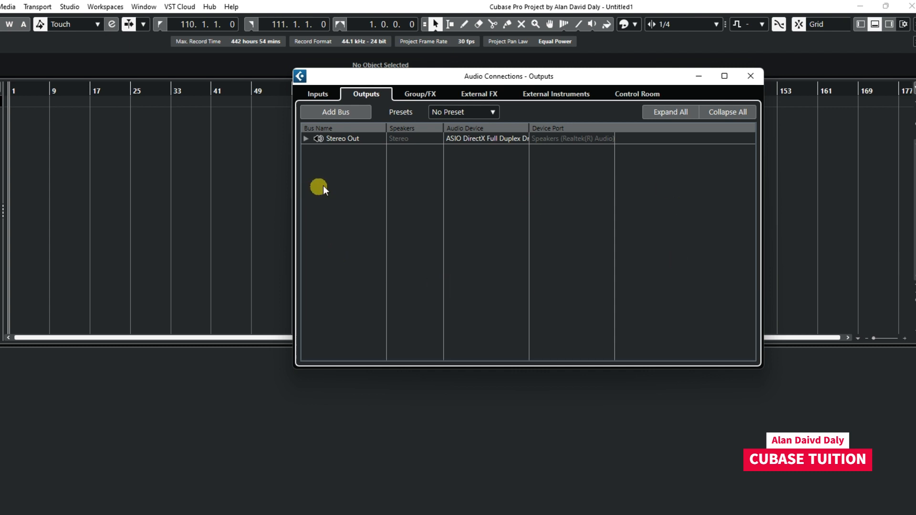
left_click(307, 139)
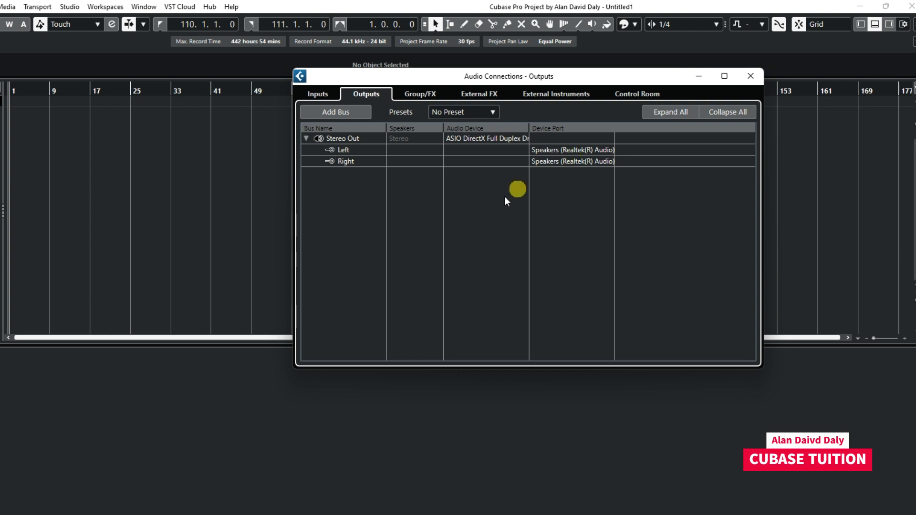
left_click(314, 94)
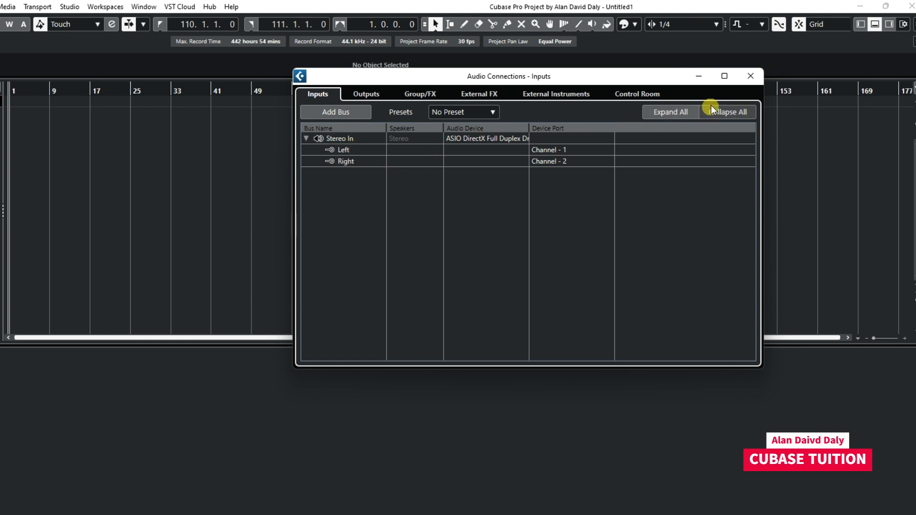
left_click(749, 77)
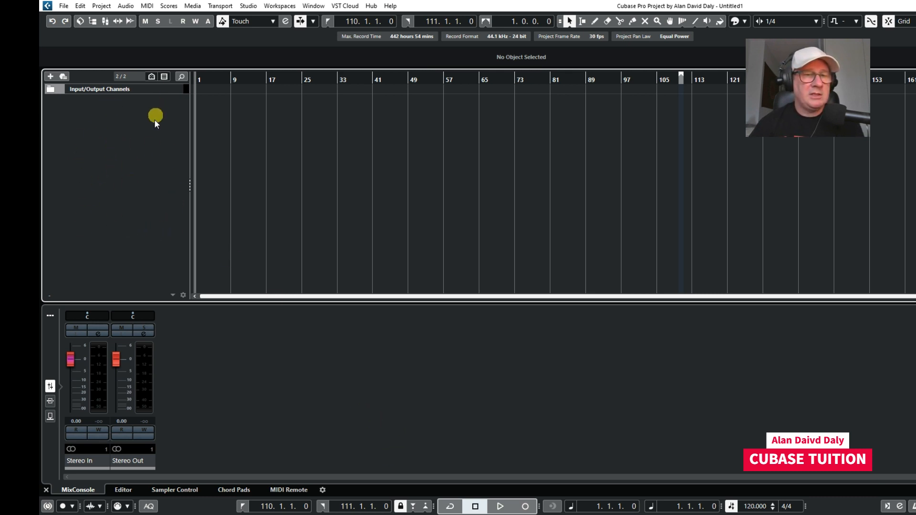
Add one HALion Sonic instrument track named "piano" routed to Stereo Out.
right_click(105, 162)
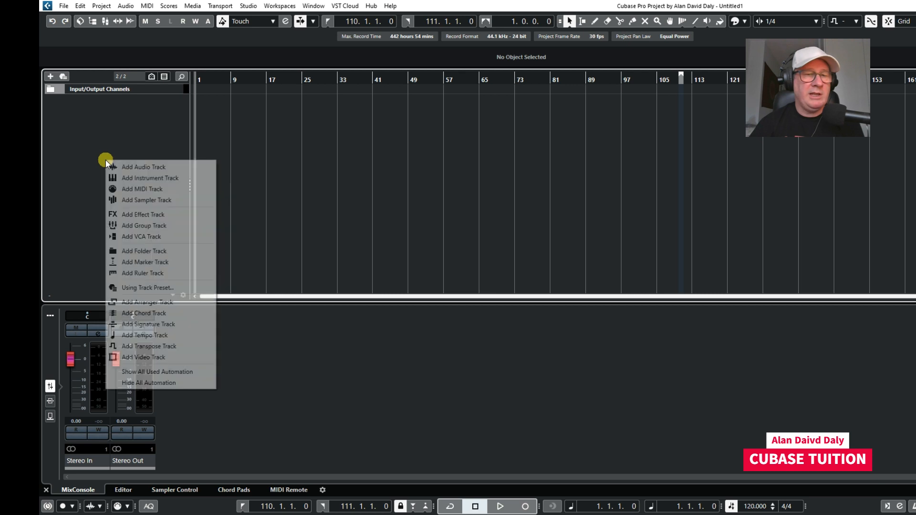
left_click(127, 179)
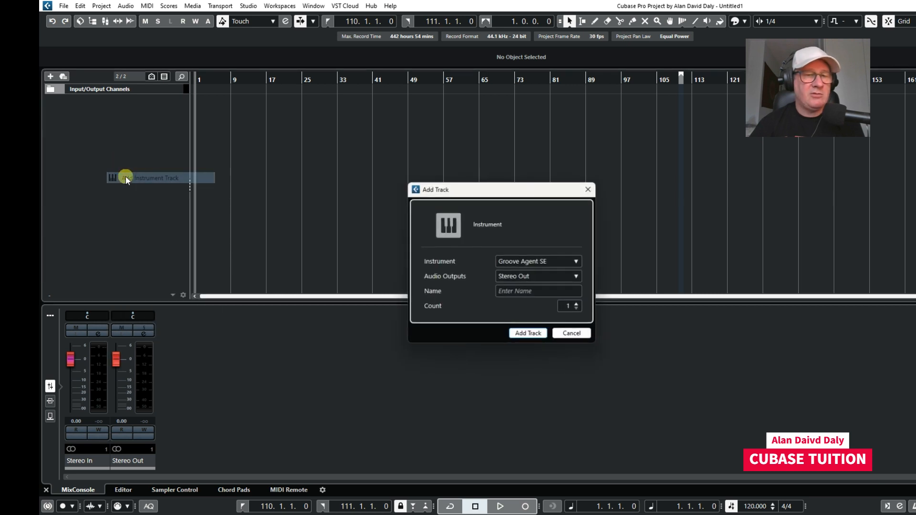
left_click(576, 264)
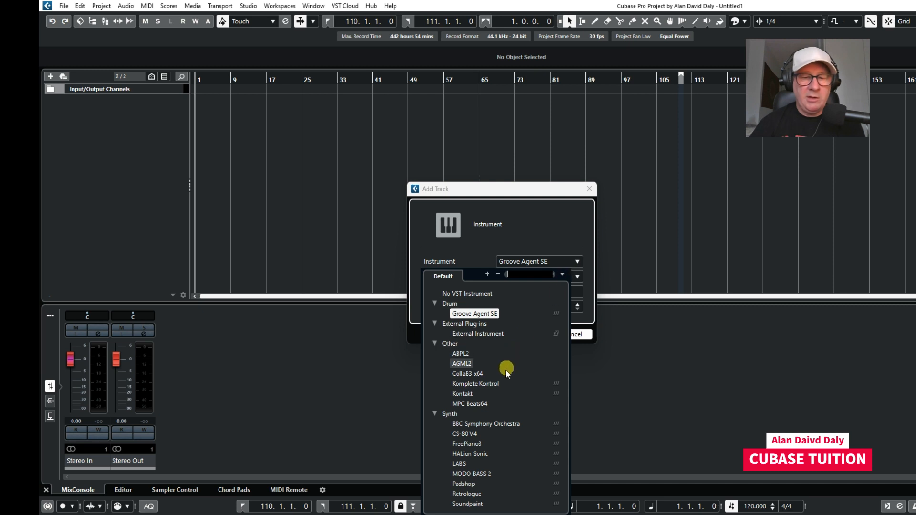
left_click(477, 454)
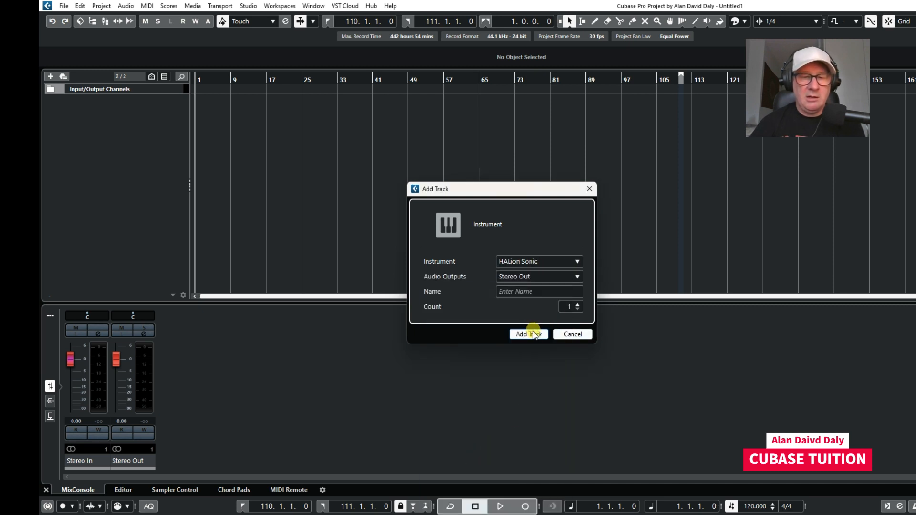
left_click(533, 292)
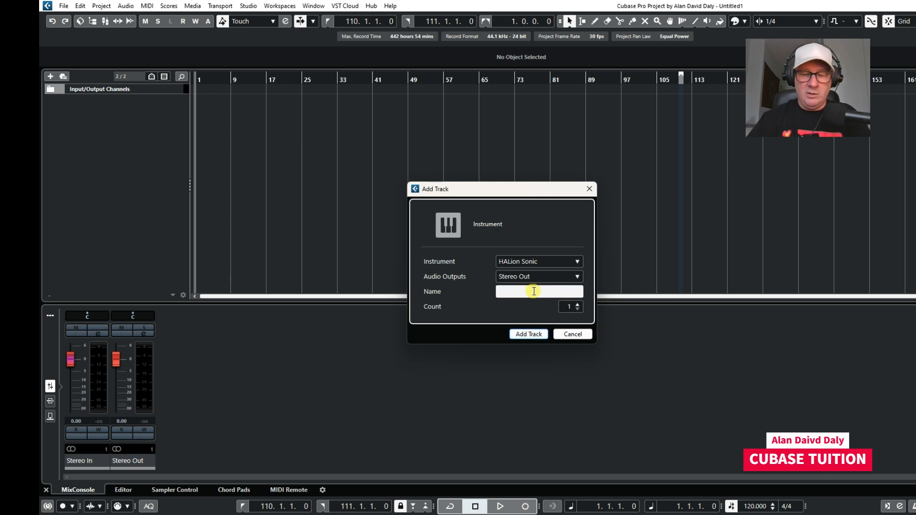
type("piano")
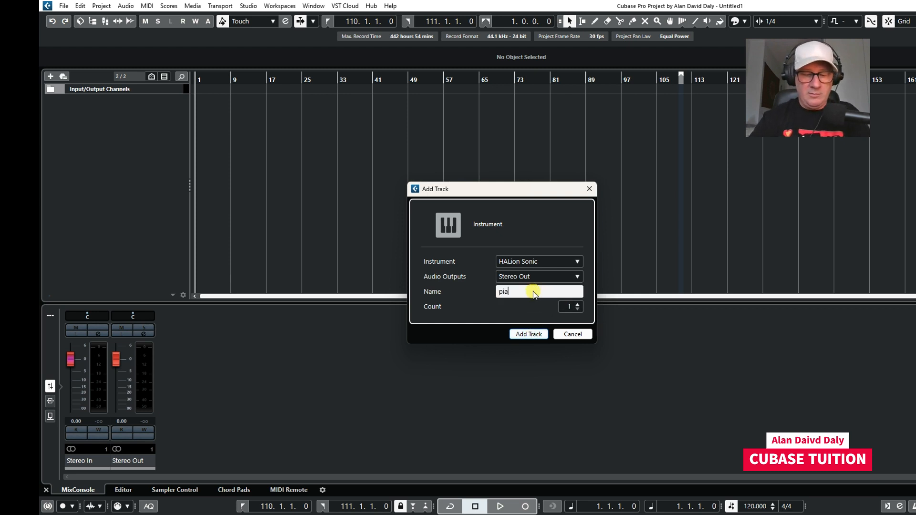
left_click(532, 334)
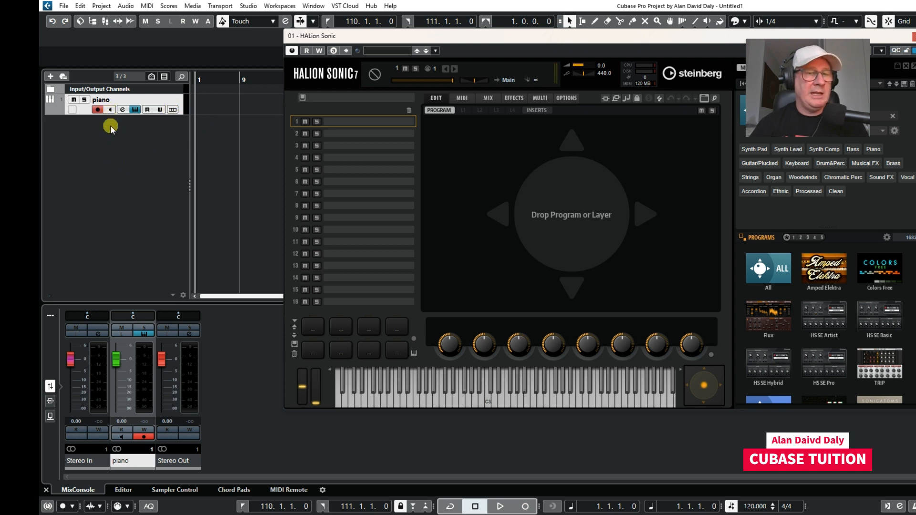
Enable monitoring on the piano track and load the [GM 001] Acoustic Grand Piano program from HALion Sonic's Piano category.
left_click(111, 111)
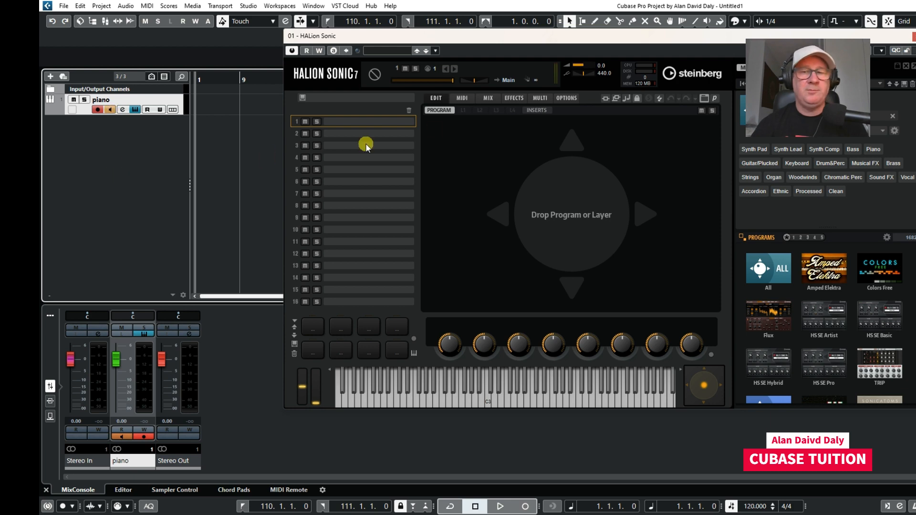
left_click_drag(854, 35, 728, 20)
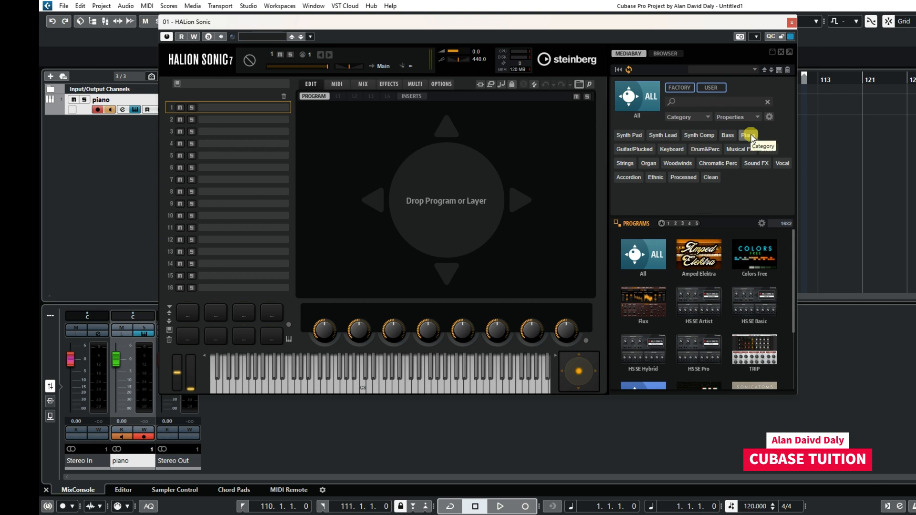
left_click(747, 134)
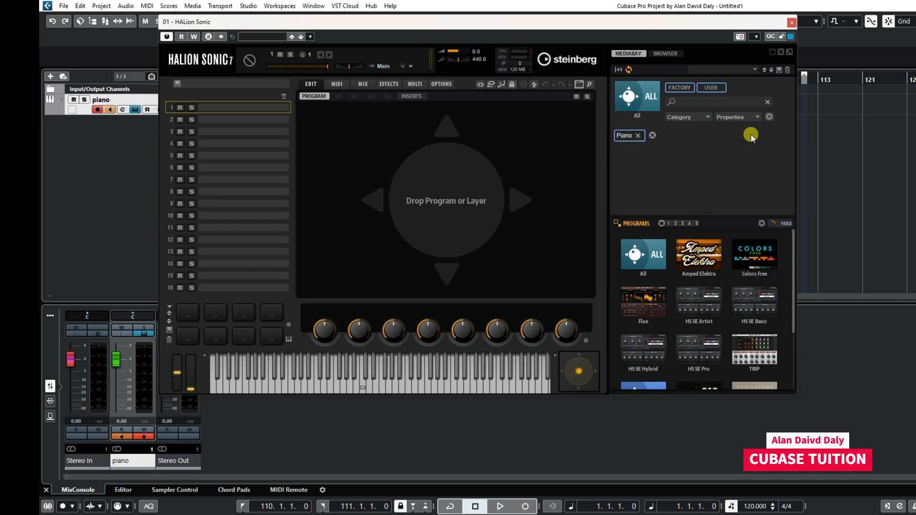
left_click(640, 262)
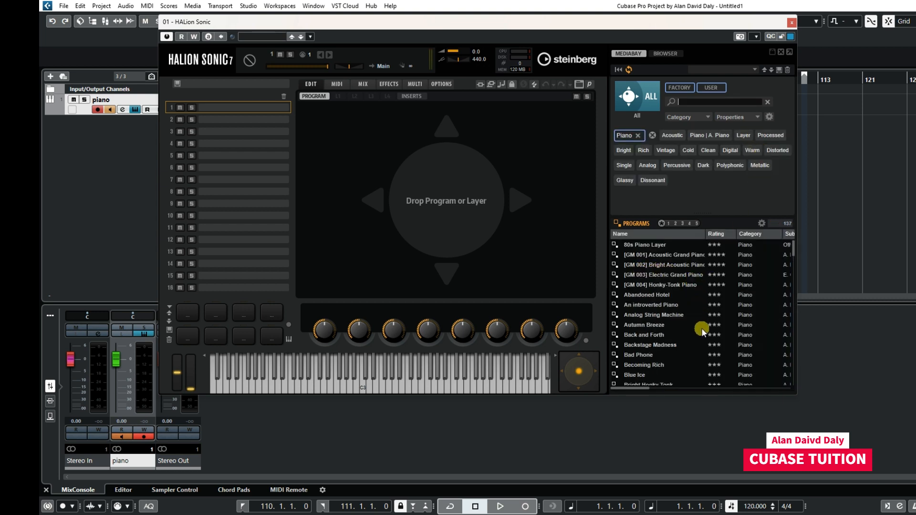
double_click(677, 256)
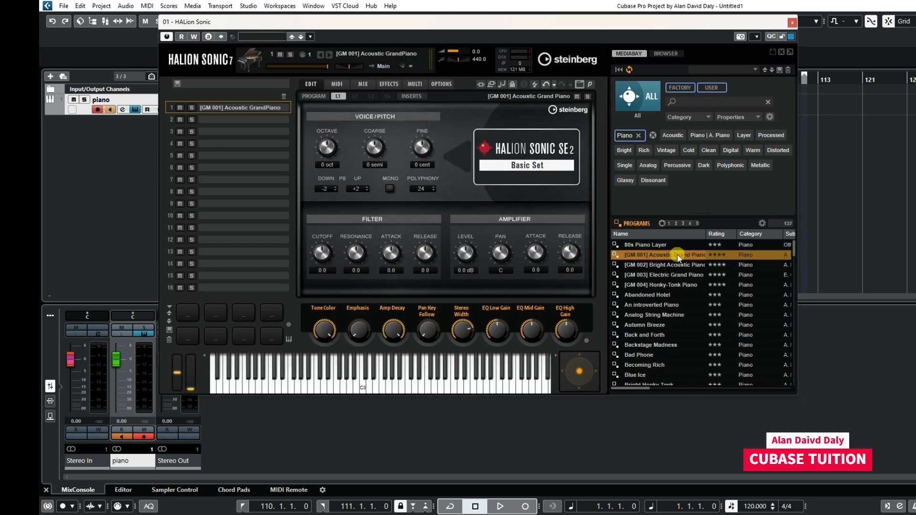
Audition the piano sound with a few notes on HALion Sonic's virtual keyboard and close the instrument window.
left_click(356, 381)
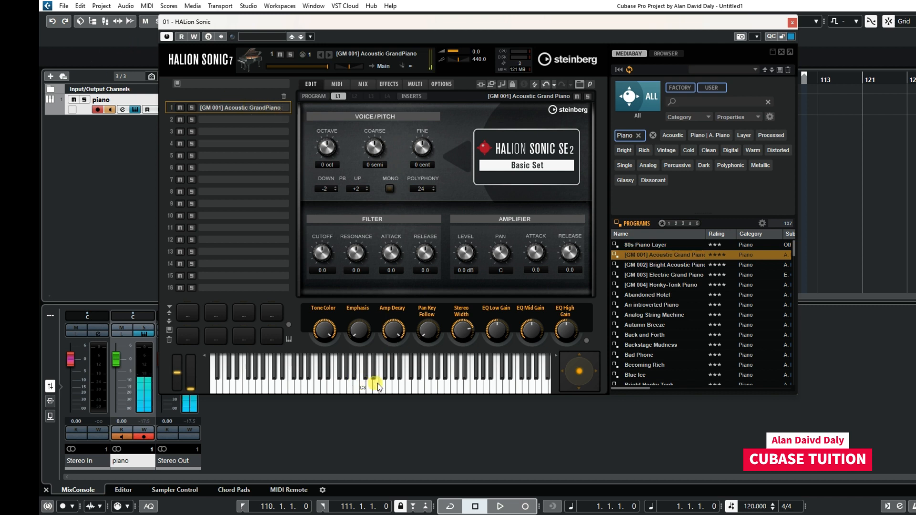
left_click(376, 383)
left_click(405, 385)
left_click(792, 23)
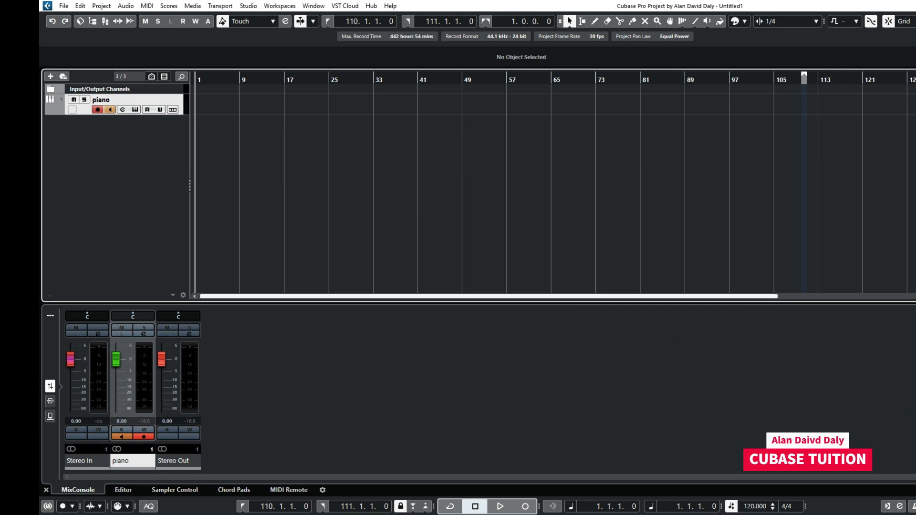
Toggle the project window's lower zone off and on, and briefly show and hide the left and right zones.
key("ctrl+alt+e")
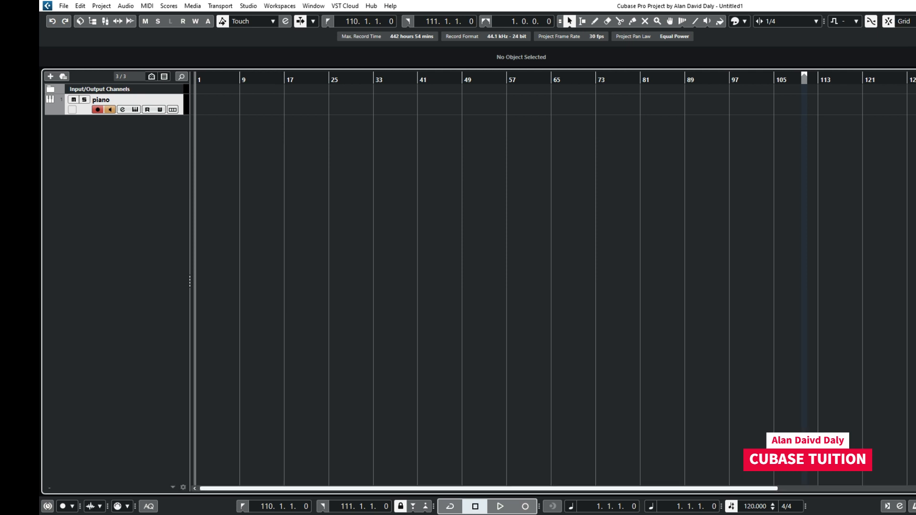
key("ctrl+alt+e")
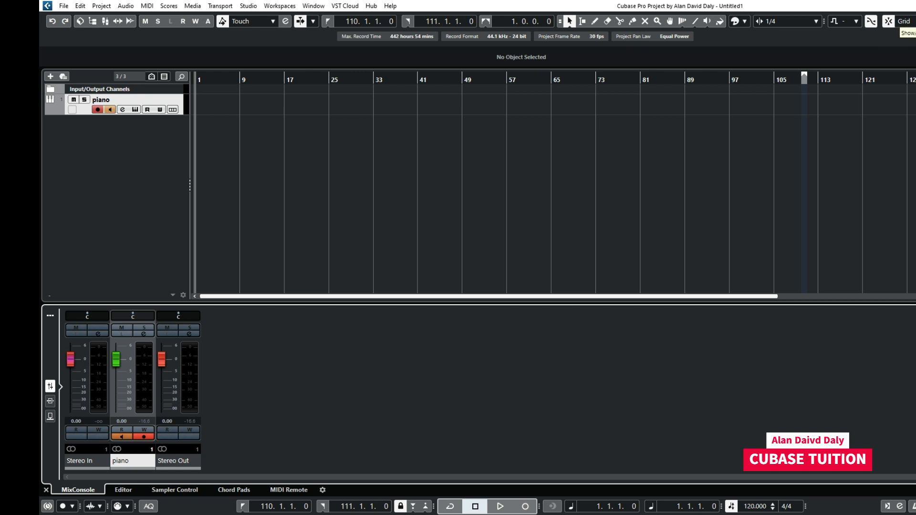
left_click(915, 21)
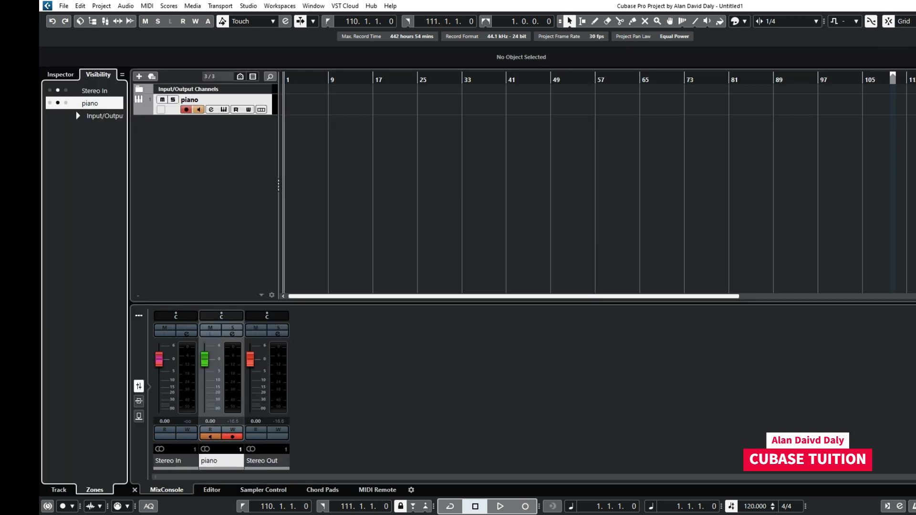
left_click(915, 21)
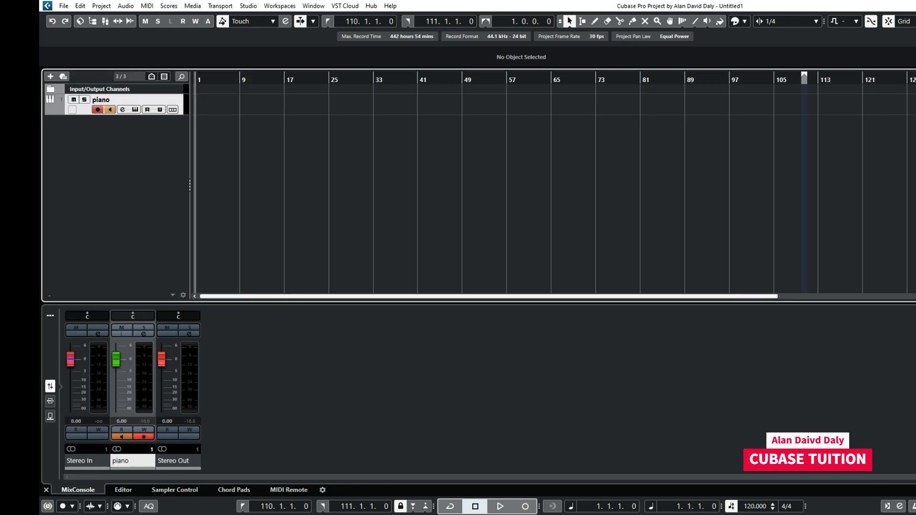
left_click(915, 21)
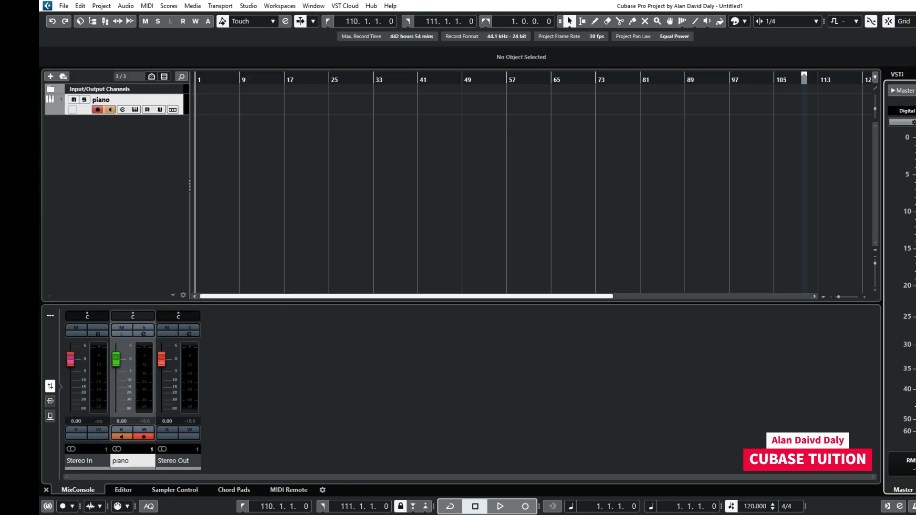
left_click(915, 21)
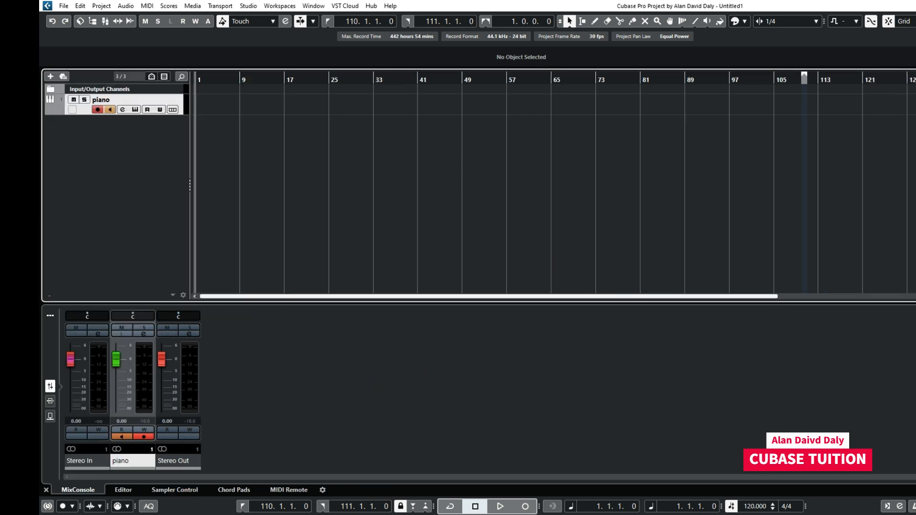
Load the "Minor Scale Key C#" chord pads preset into the Chord Pads.
left_click(234, 490)
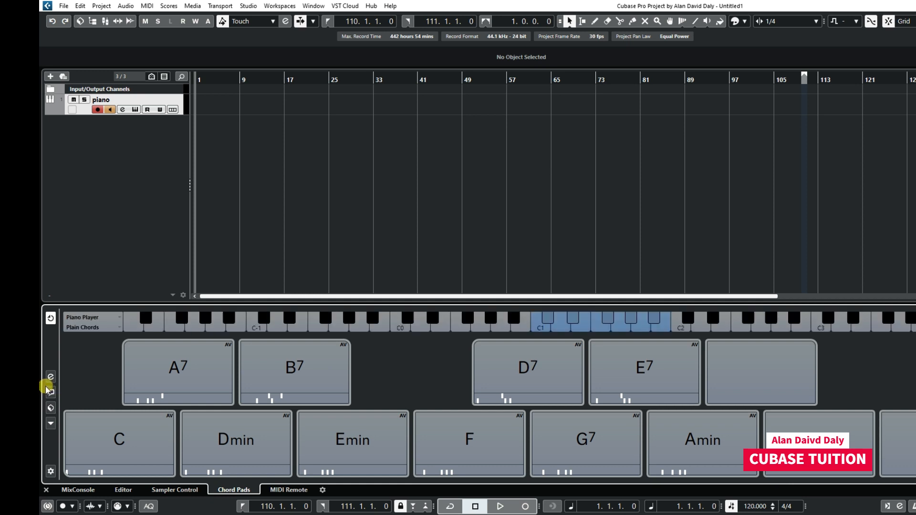
left_click(51, 410)
left_click(51, 409)
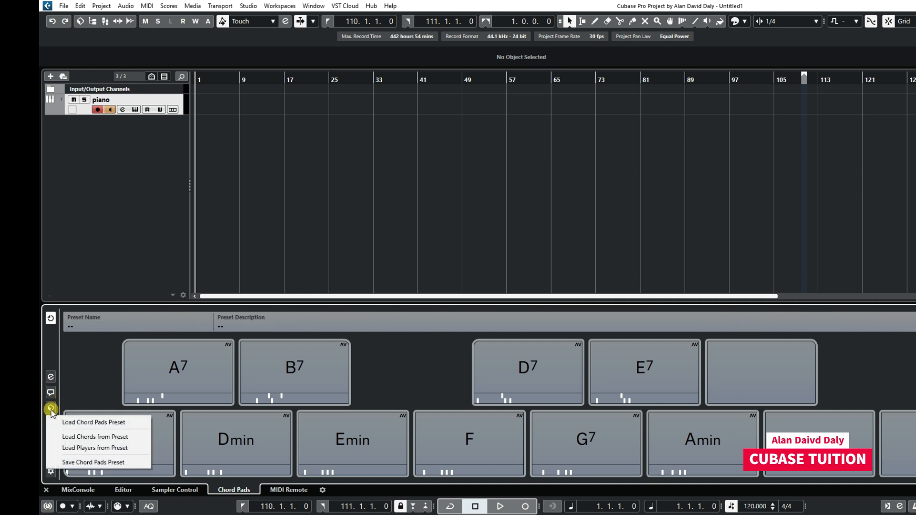
left_click(76, 422)
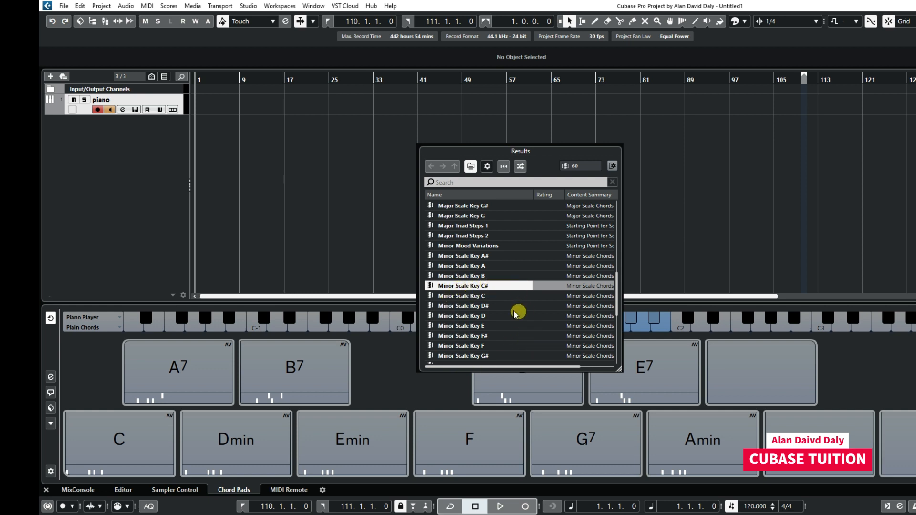
double_click(469, 286)
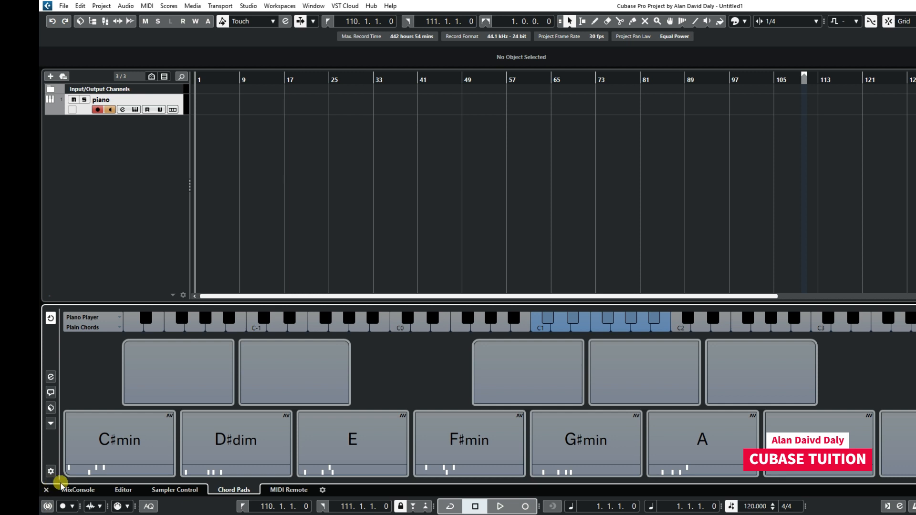
Audition the C♯min, A, E and G♯min chord pads with the piano sound.
left_click(149, 463)
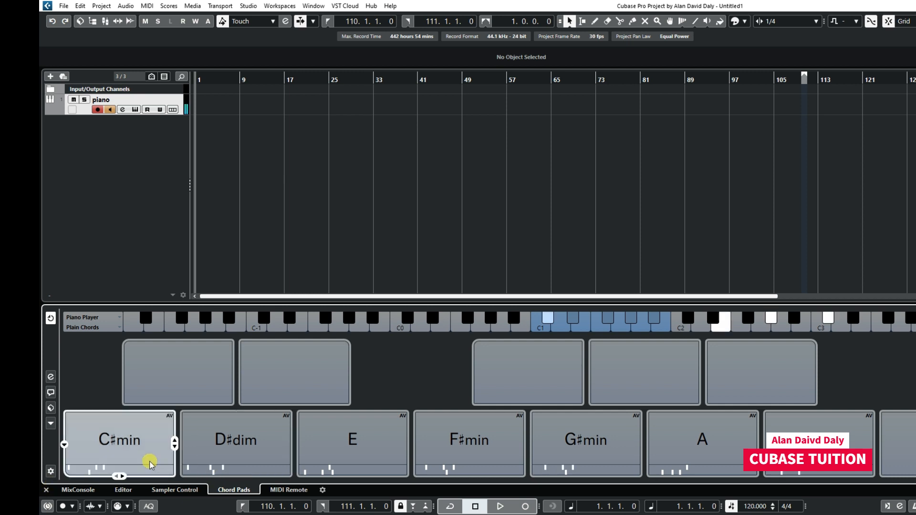
left_click(721, 455)
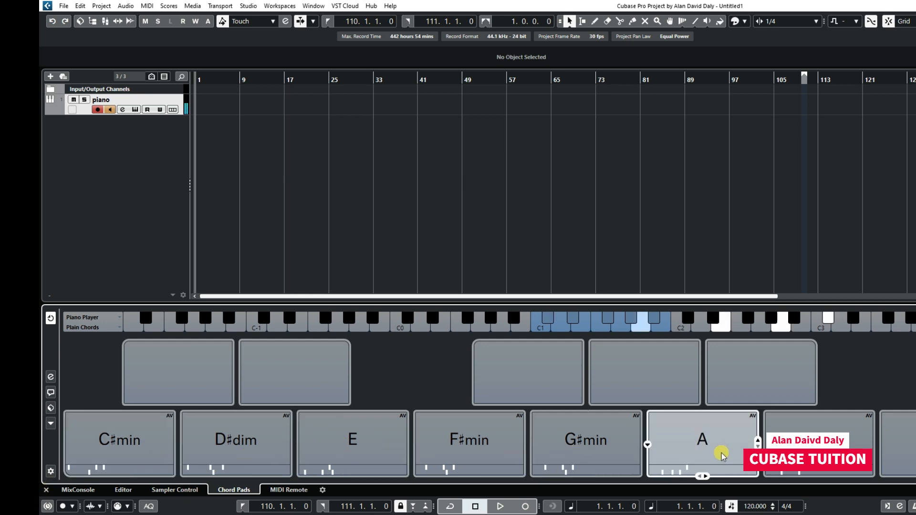
left_click(341, 460)
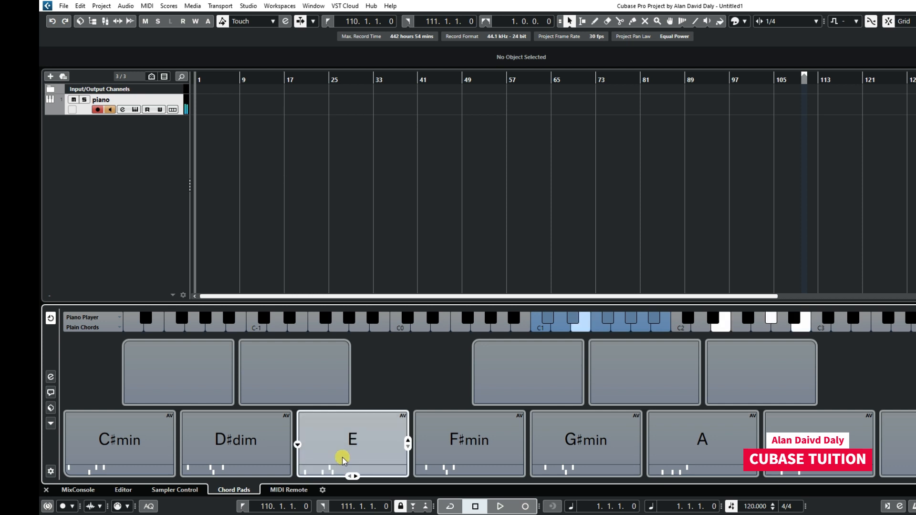
left_click(587, 447)
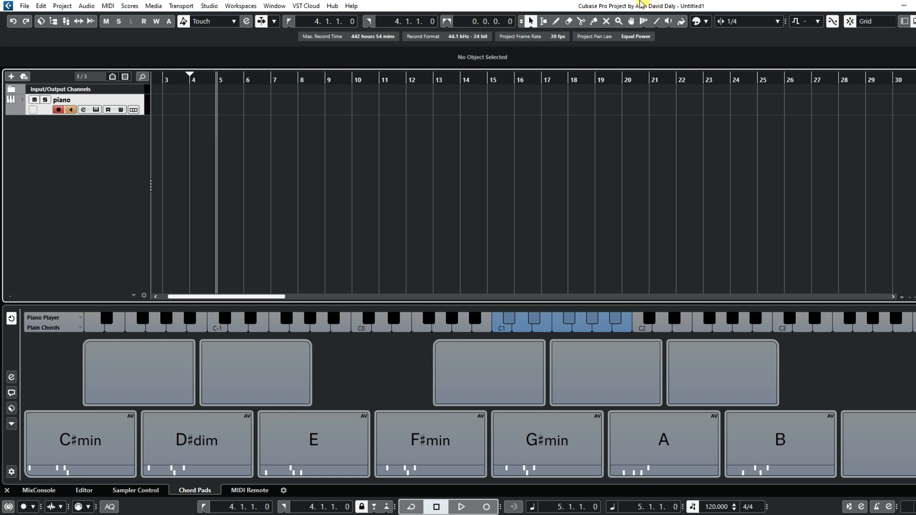
Set the locator range from bar 4 to bar 8 in the ruler and activate cycle mode.
left_click(557, 21)
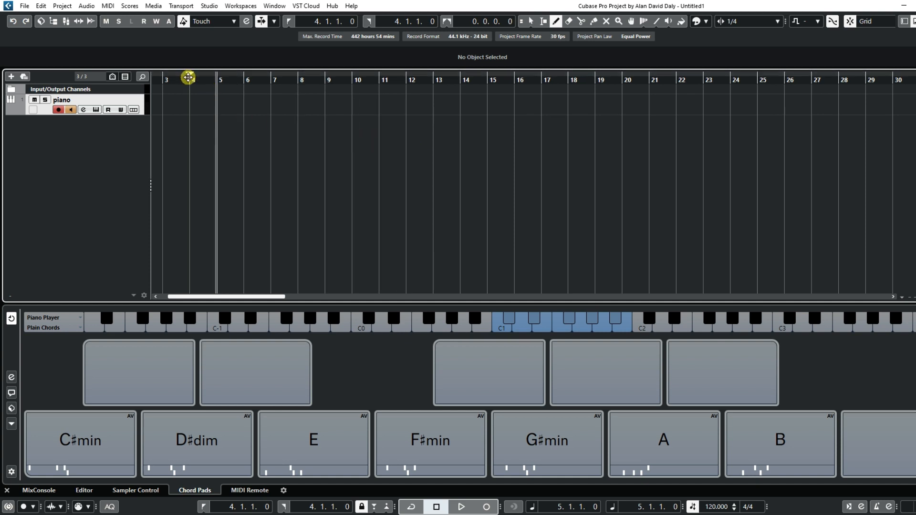
left_click_drag(189, 73, 271, 79)
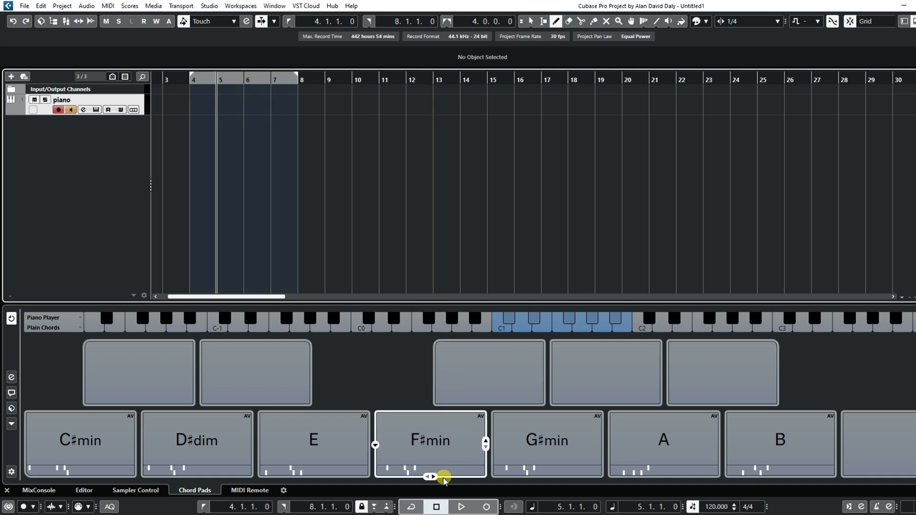
left_click(413, 507)
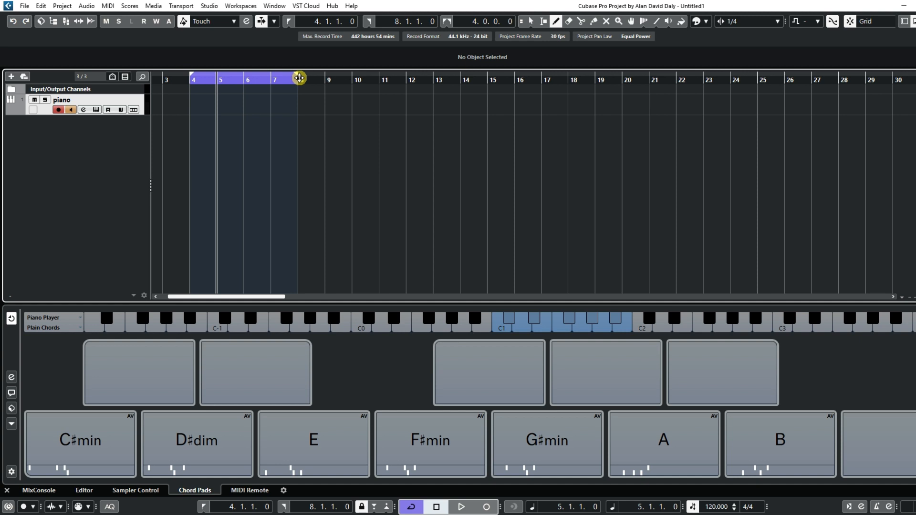
Play the cycle range briefly, stop playback, and return the project cursor to the start of bar 4.
left_click(182, 80)
left_click(462, 507)
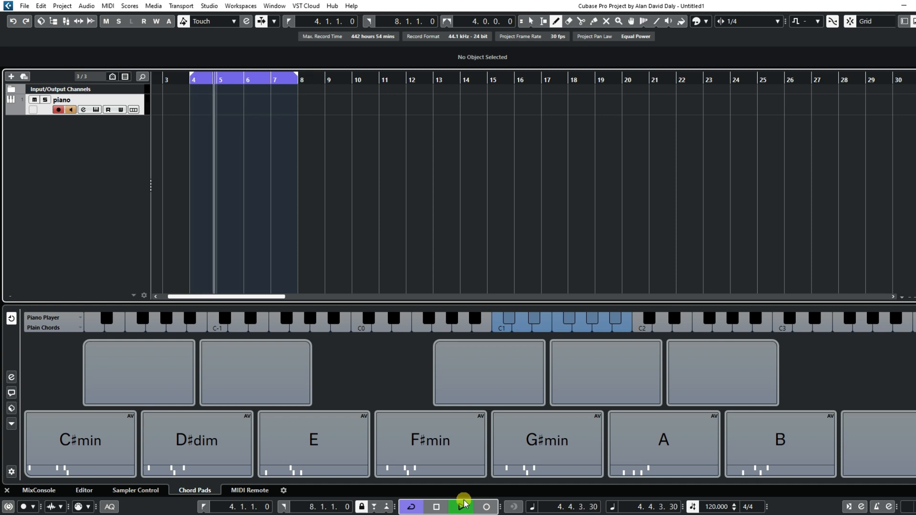
left_click(438, 507)
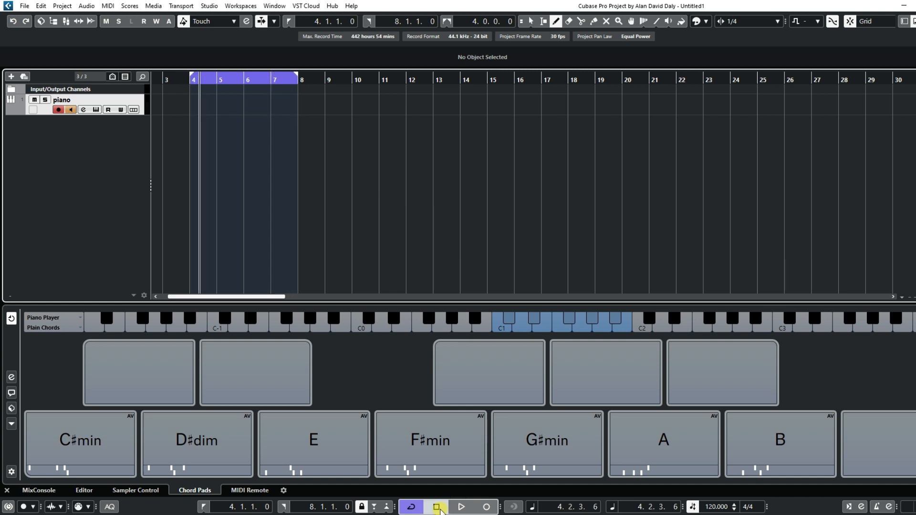
left_click(180, 77)
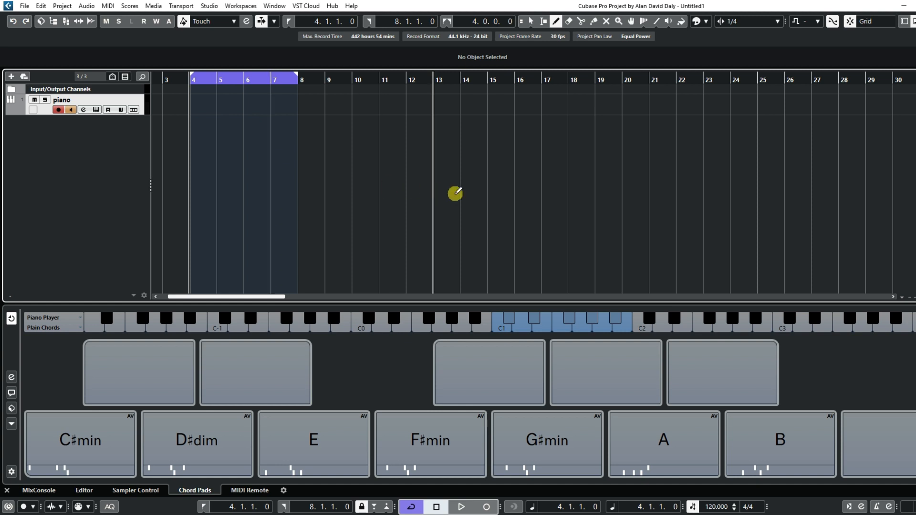
Place the C♯min, B, A and E pad chords on the piano track at bars 4, 5, 6 and 7, and play them back.
left_click(530, 22)
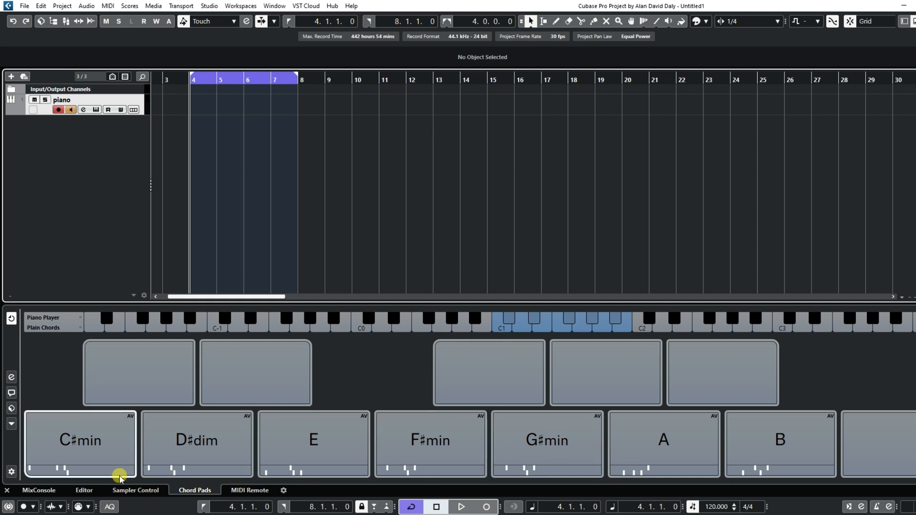
left_click_drag(101, 452, 201, 103)
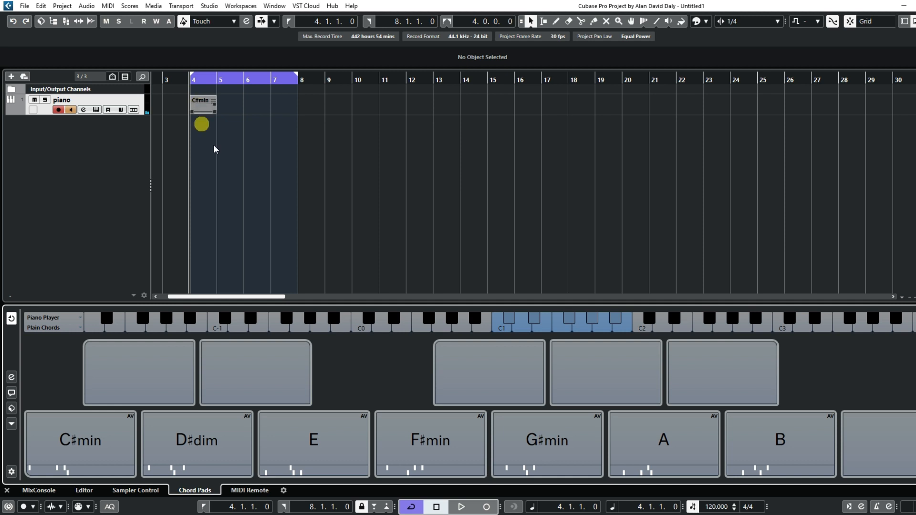
left_click(663, 441)
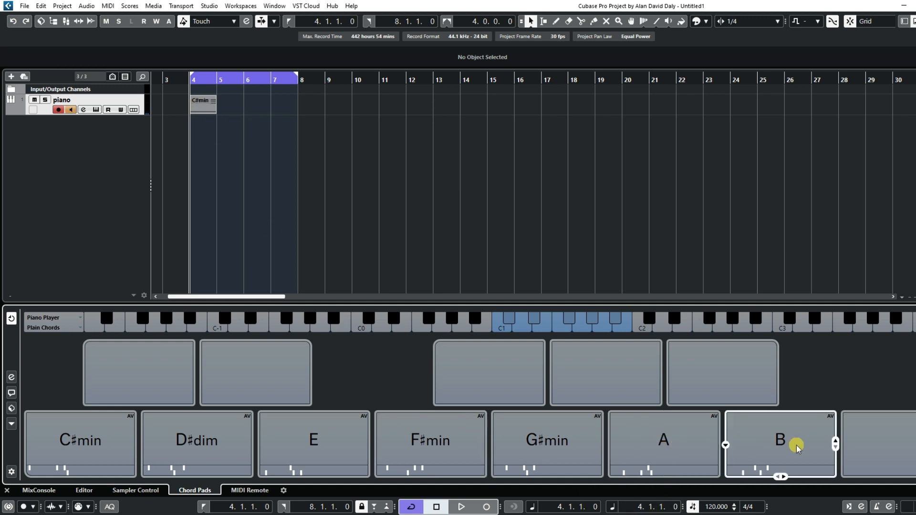
left_click_drag(797, 446, 226, 114)
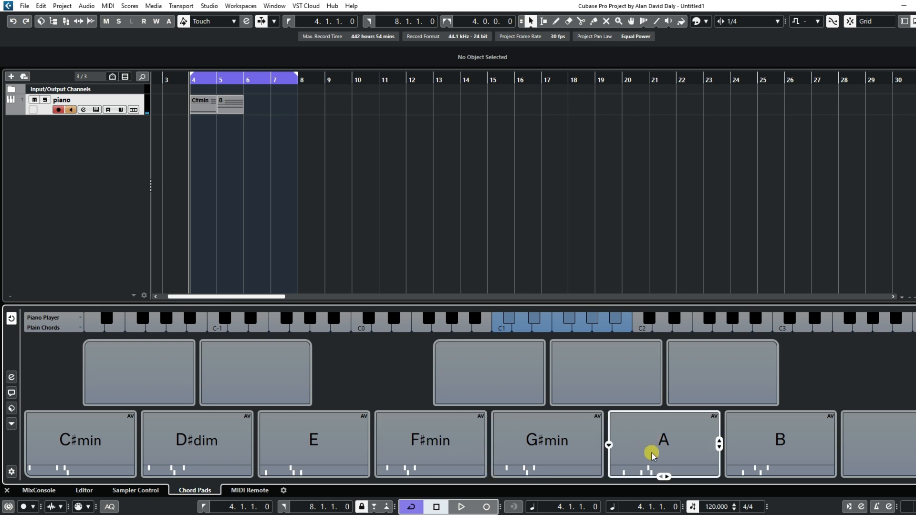
left_click_drag(652, 454, 258, 125)
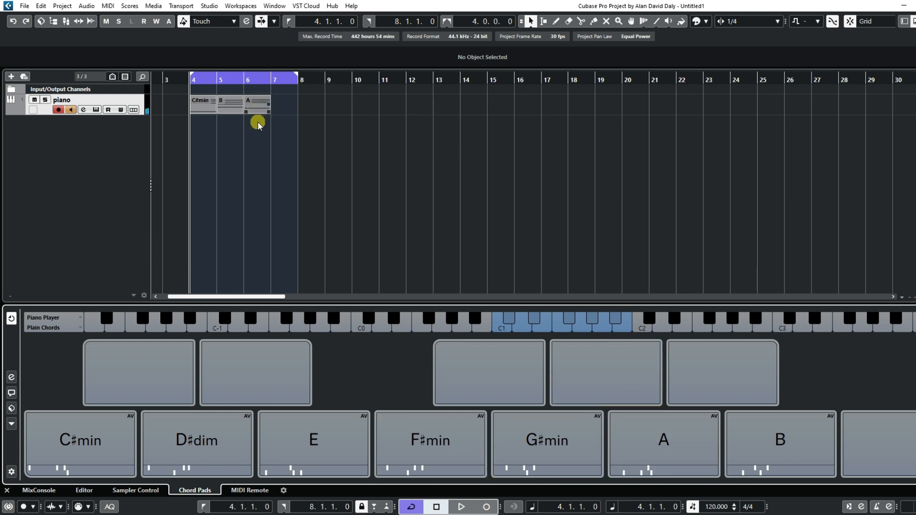
left_click_drag(317, 454, 276, 109)
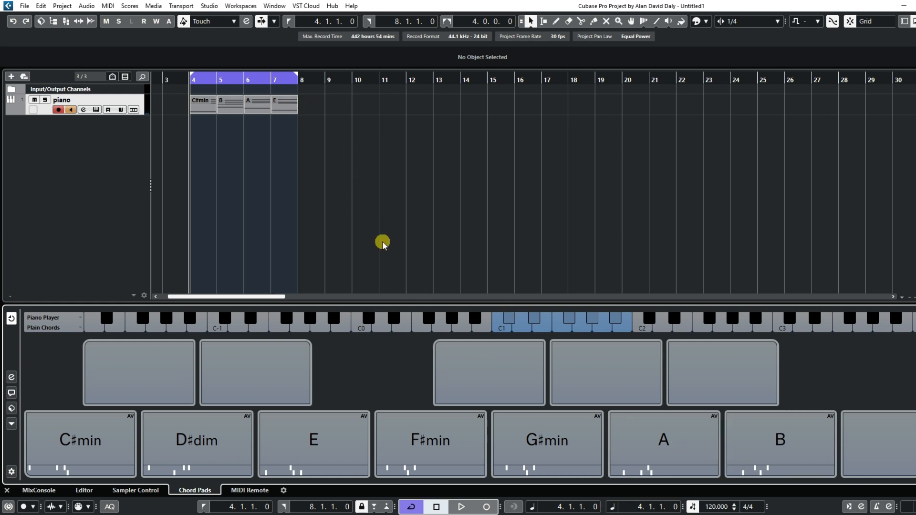
left_click(461, 508)
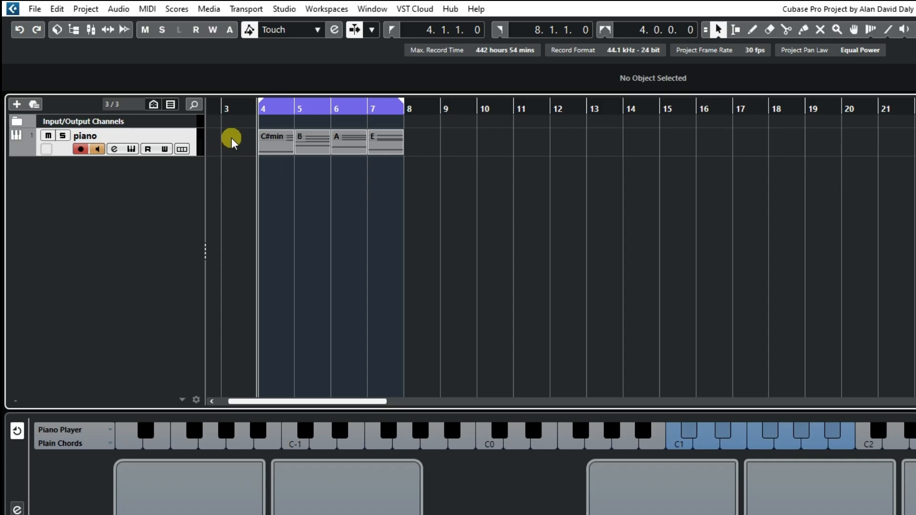
Glue the four chord events on the piano track into one part and play it back briefly.
left_click_drag(233, 152, 410, 150)
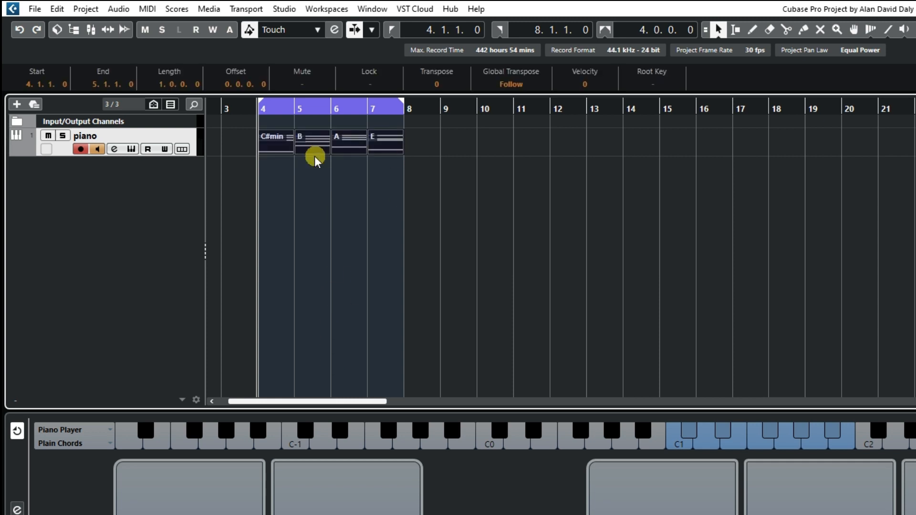
left_click(804, 30)
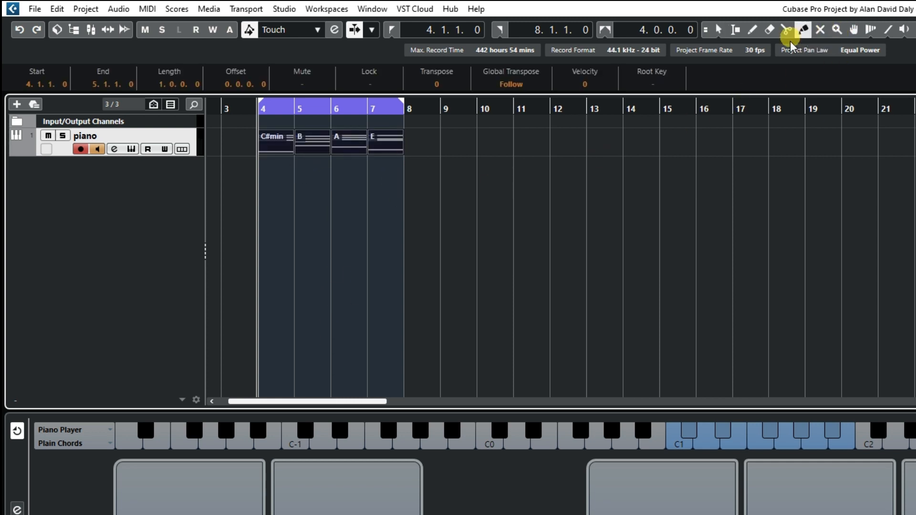
left_click(324, 144)
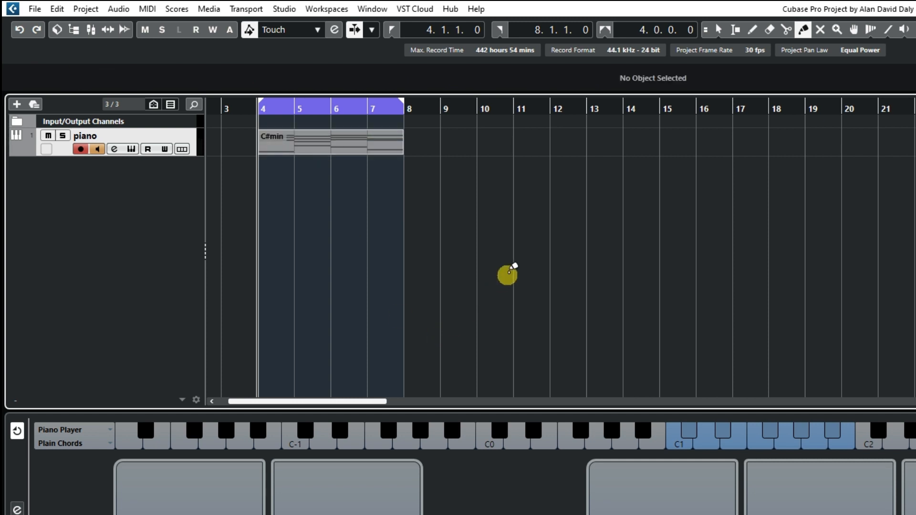
key("space")
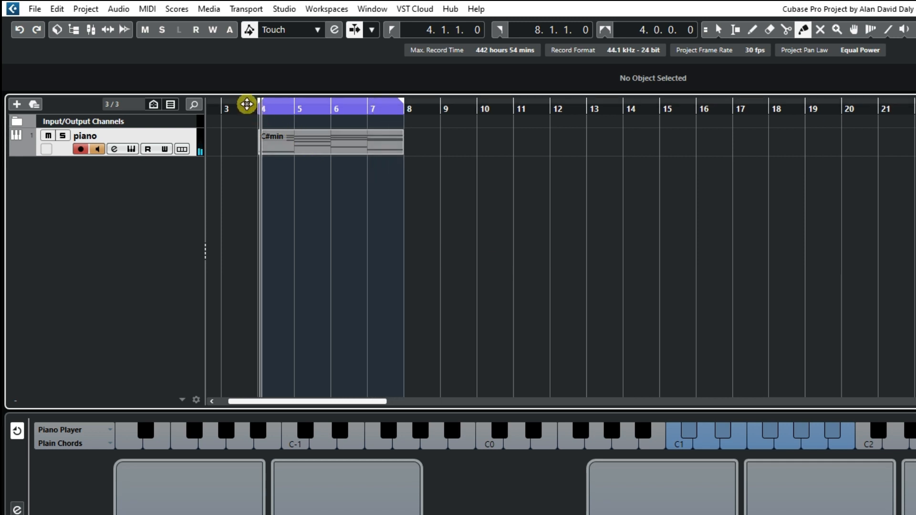
key("space")
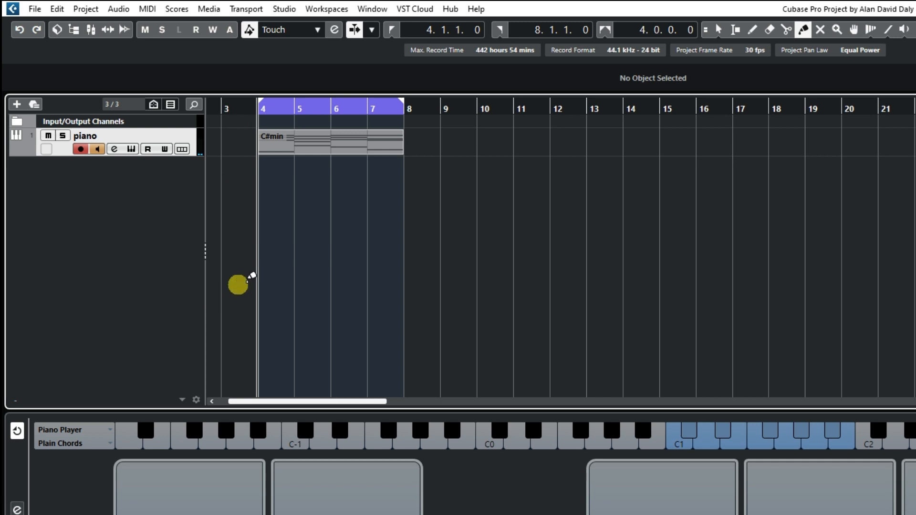
Duplicate the piano track and rename the copy "lead".
right_click(57, 151)
mouse_move(98, 163)
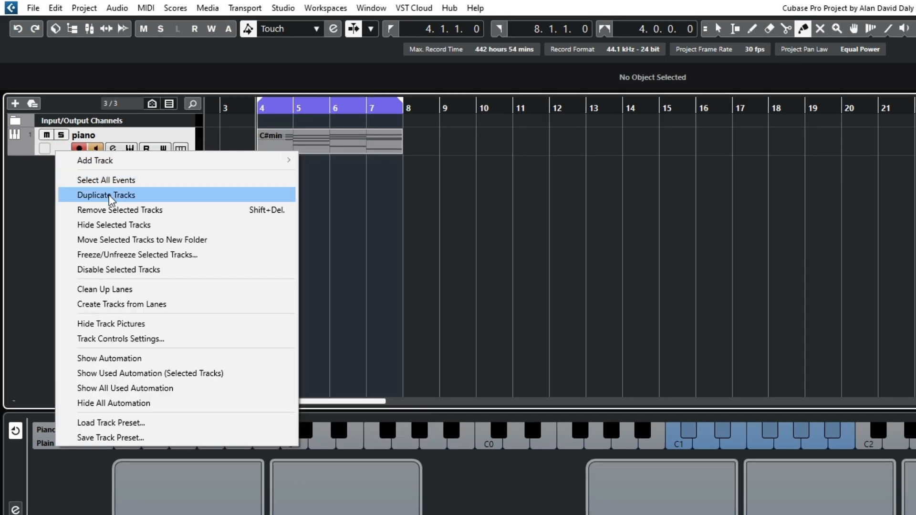
left_click(109, 195)
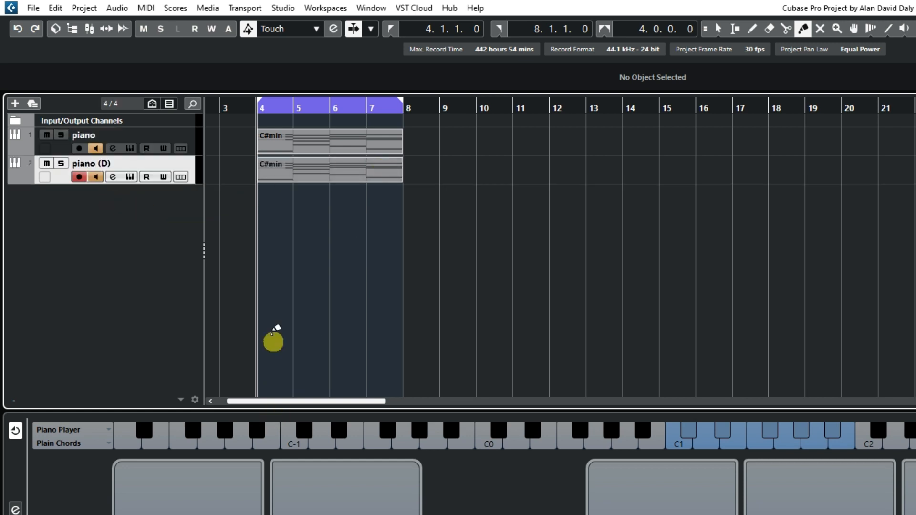
double_click(104, 165)
key("BackSpace")
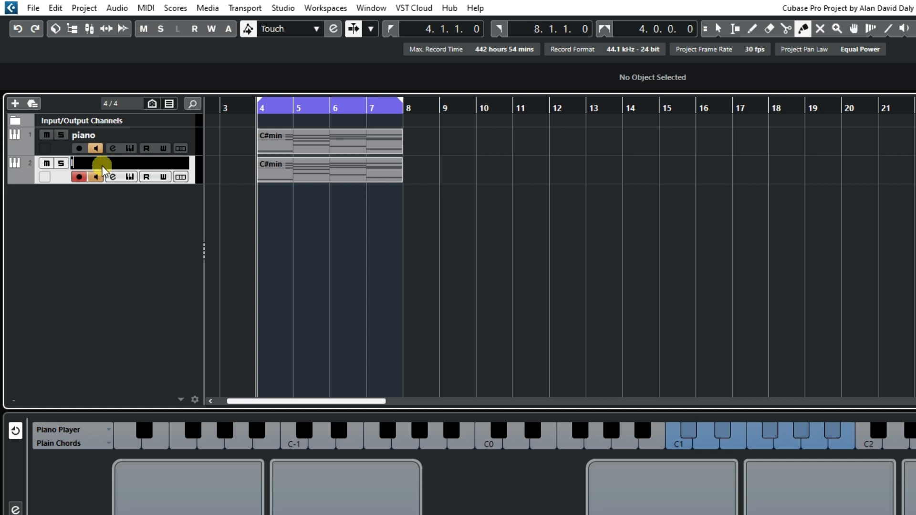
key("Return")
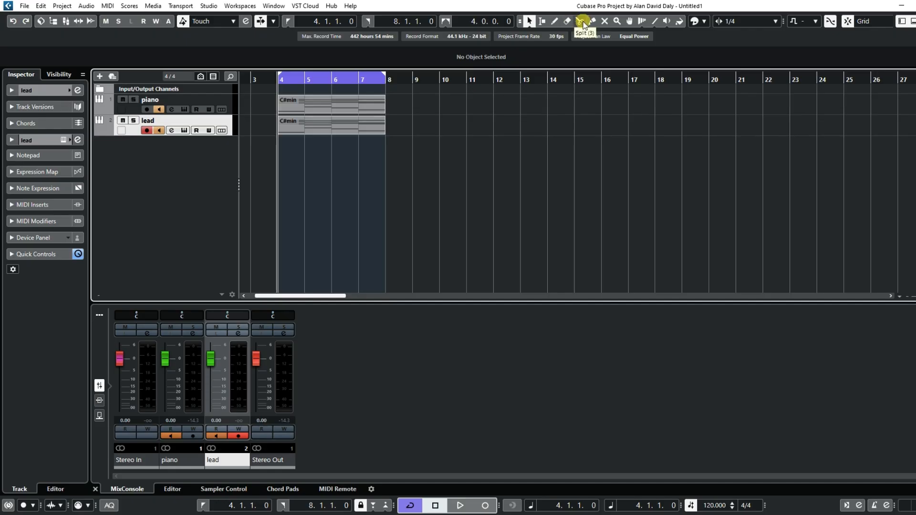
Erase the copied chord part from the lead track and switch back to the Object Selection tool.
left_click(566, 22)
left_click(338, 125)
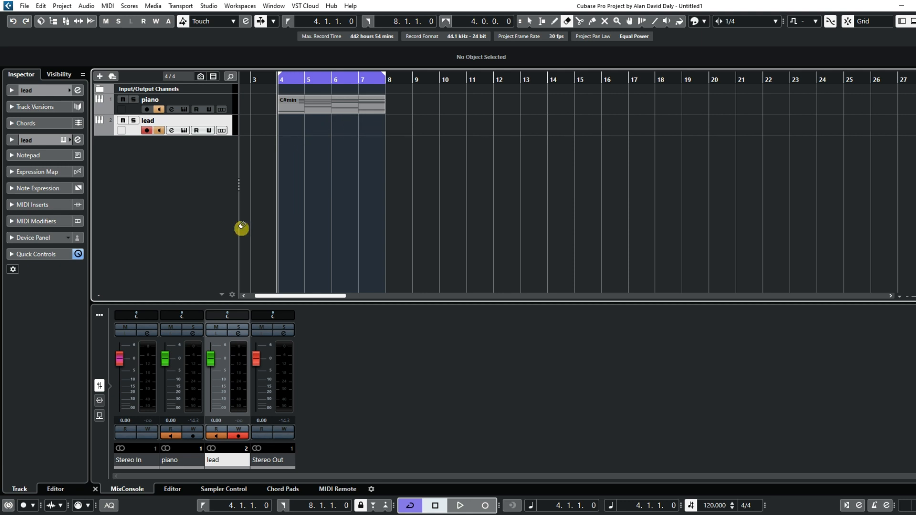
left_click(528, 22)
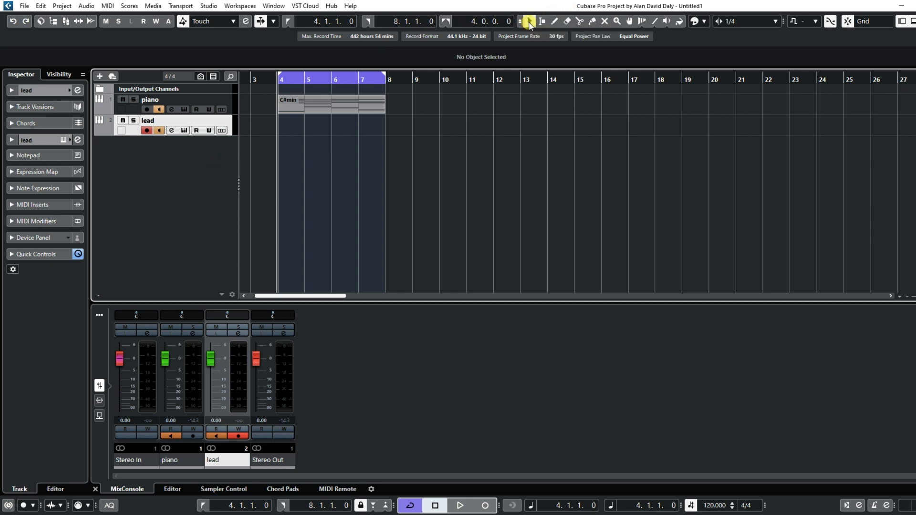
Select the piano track and toggle the left zone off and on to show its Inspector.
left_click(135, 111)
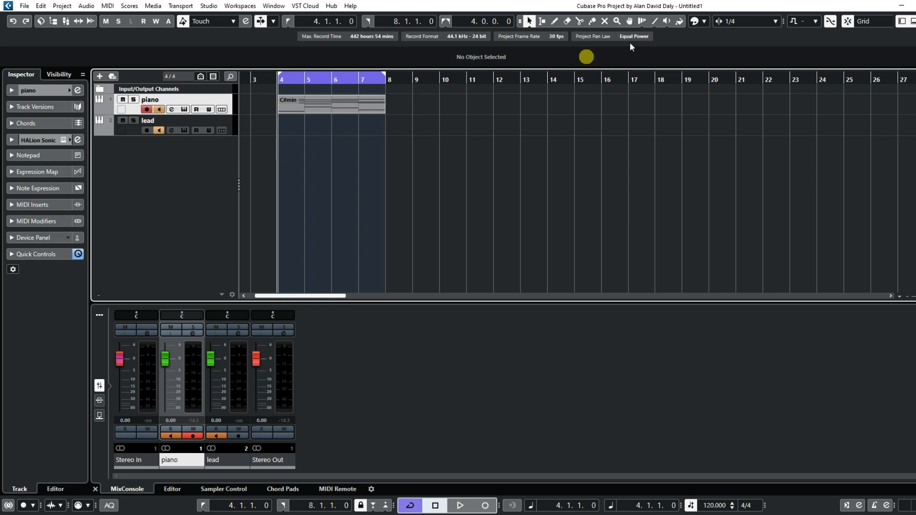
left_click(902, 22)
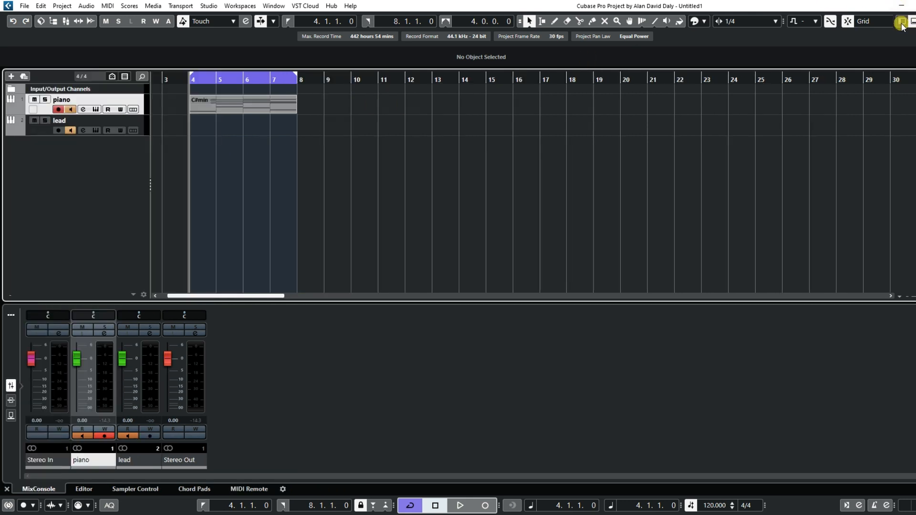
left_click(902, 23)
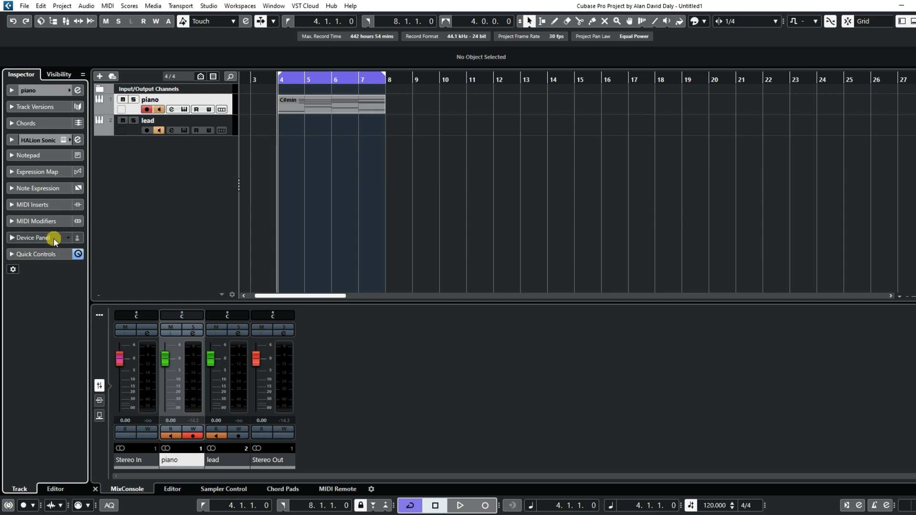
Add the Arpache SX effect to the first MIDI insert slot of the piano track.
left_click(30, 205)
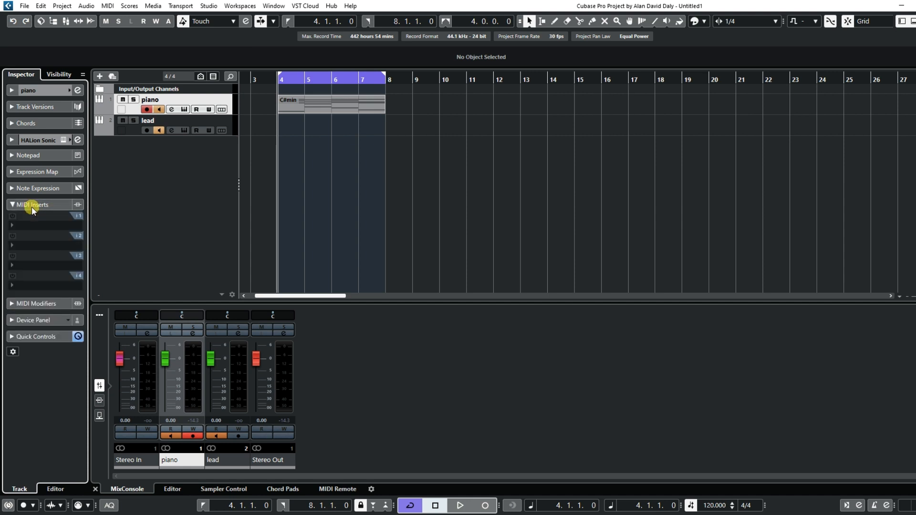
left_click(11, 225)
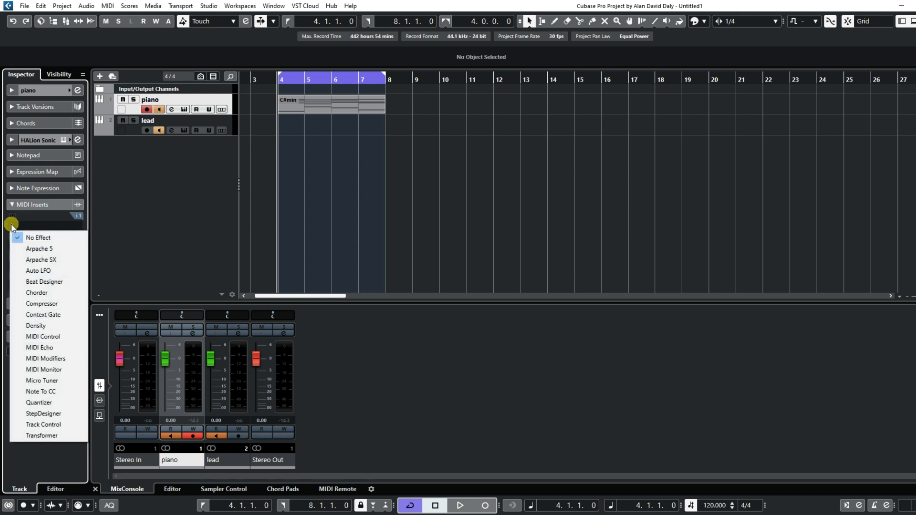
left_click(48, 260)
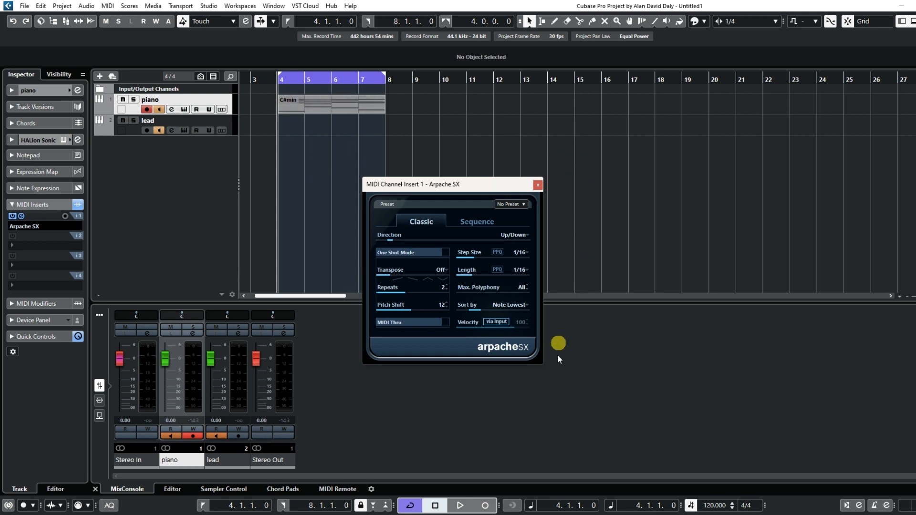
Play back the arpeggiated piano while lowering its channel level to about -4.92 dB, and stop playback.
left_click(460, 506)
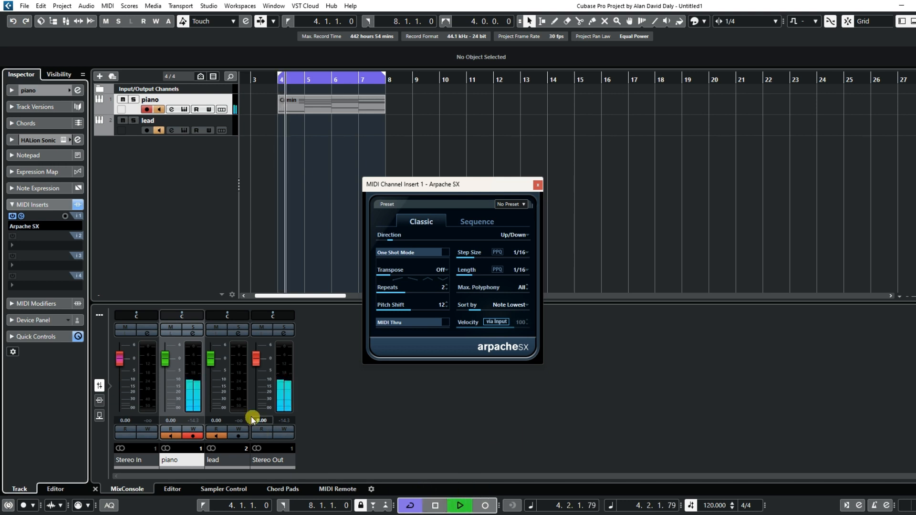
left_click_drag(167, 358, 166, 371)
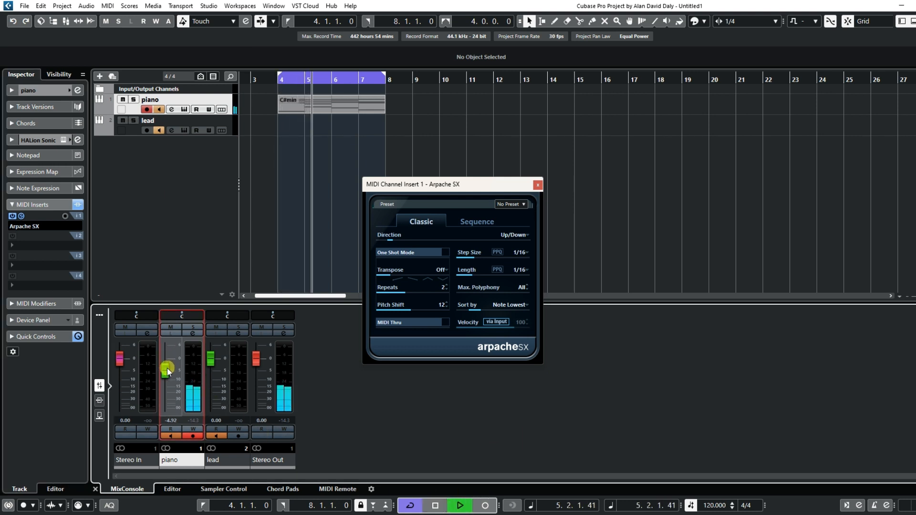
left_click(437, 506)
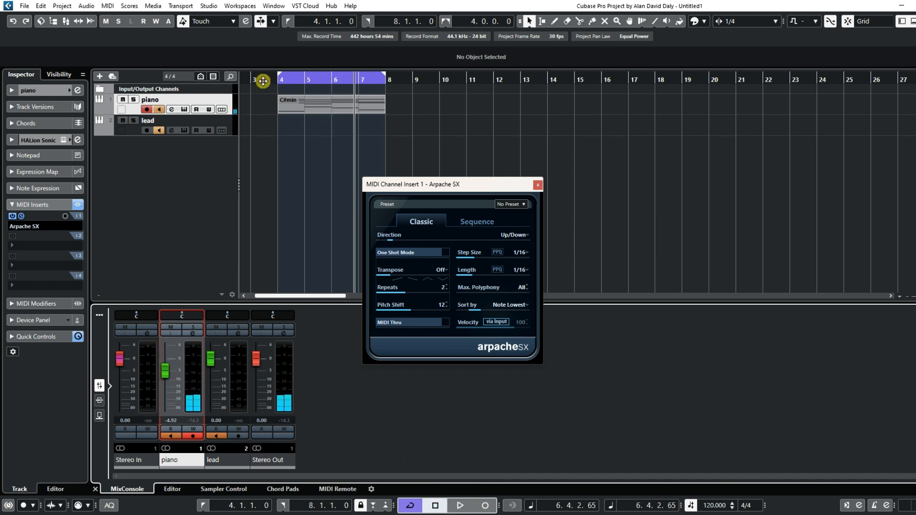
Load the Classic Arp factory preset into Arpache SX.
left_click(525, 206)
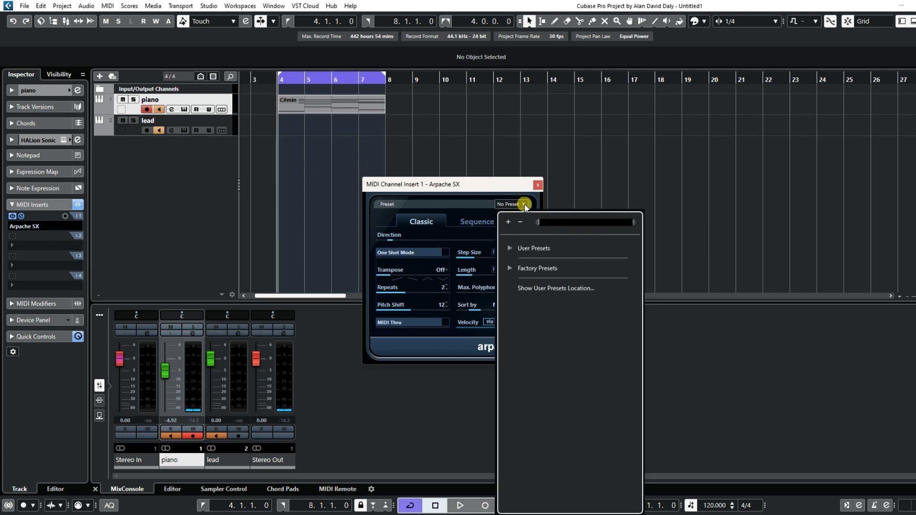
left_click(510, 270)
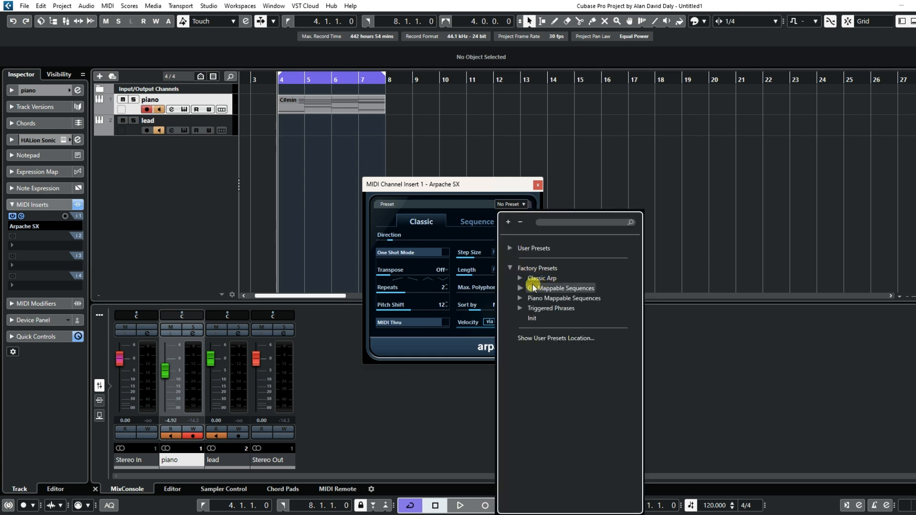
left_click(521, 279)
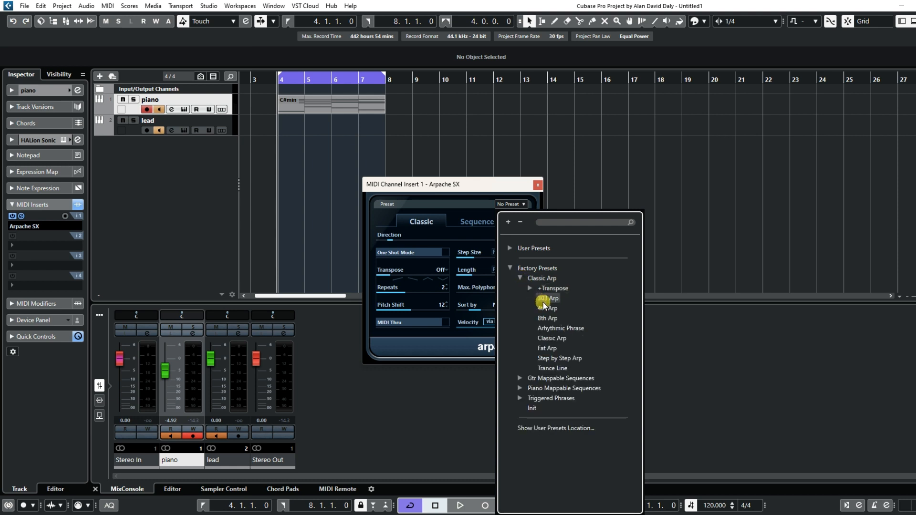
left_click(549, 339)
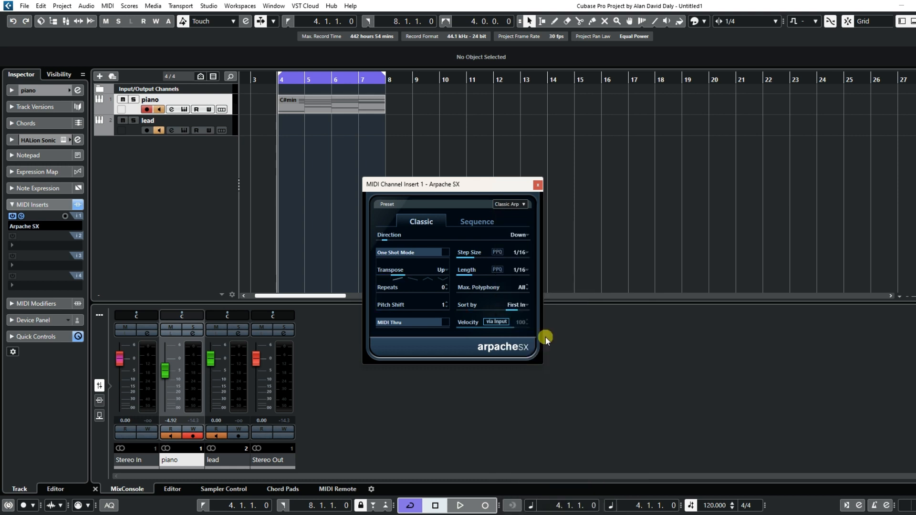
Set the Arpache SX step size to 1/8 and length to 1/4, close the plug-in, and audition the arpeggio.
left_click(526, 256)
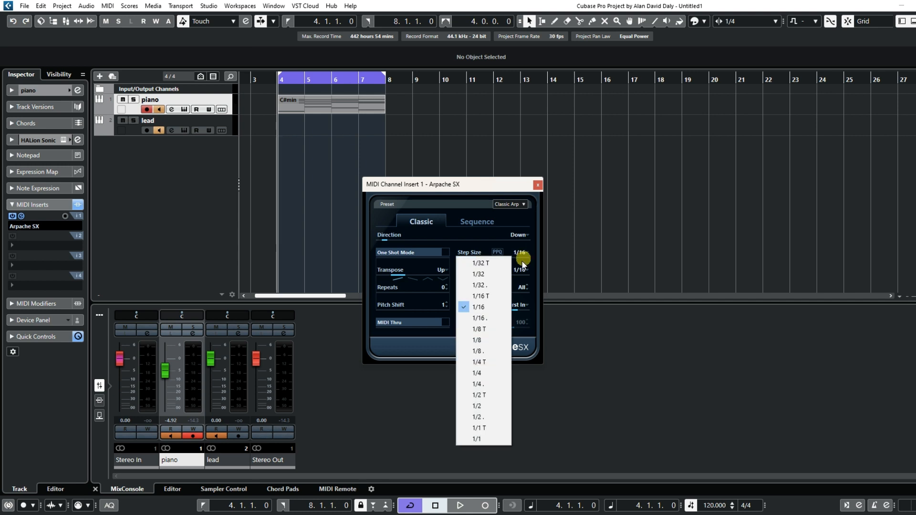
left_click(484, 343)
left_click(527, 270)
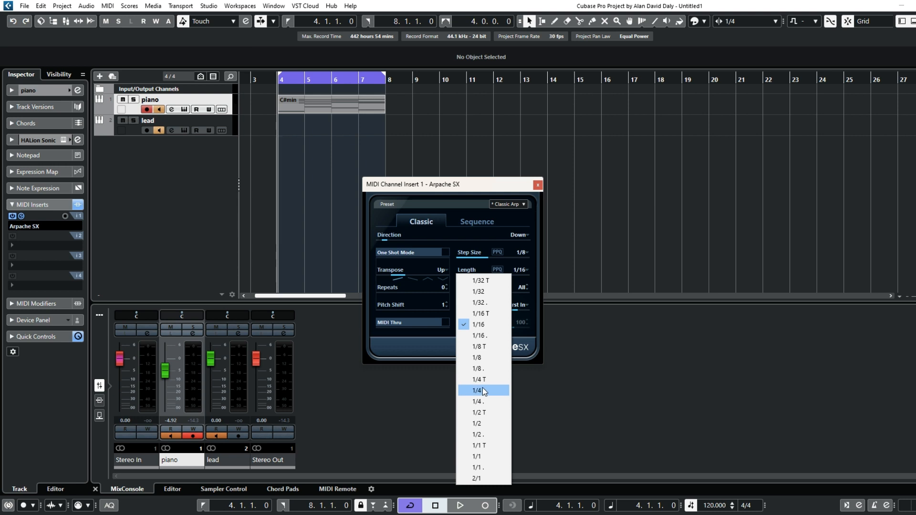
left_click(479, 402)
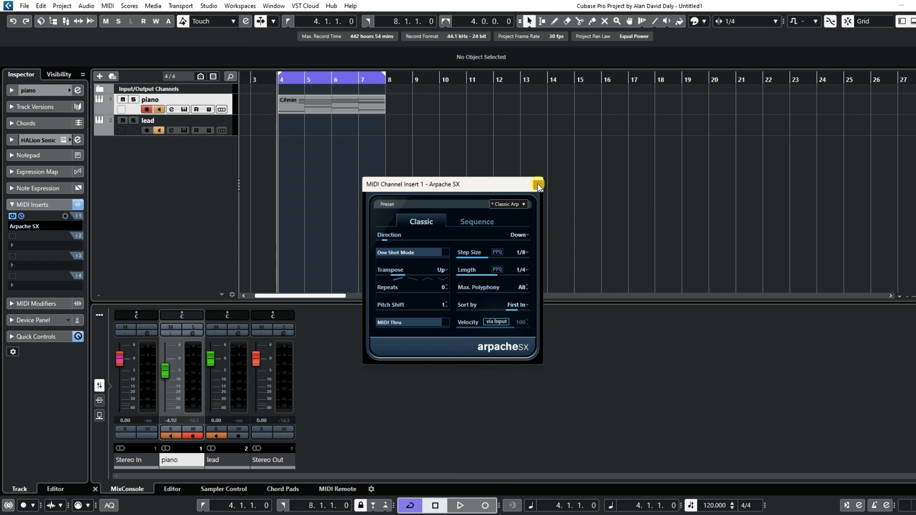
left_click(538, 185)
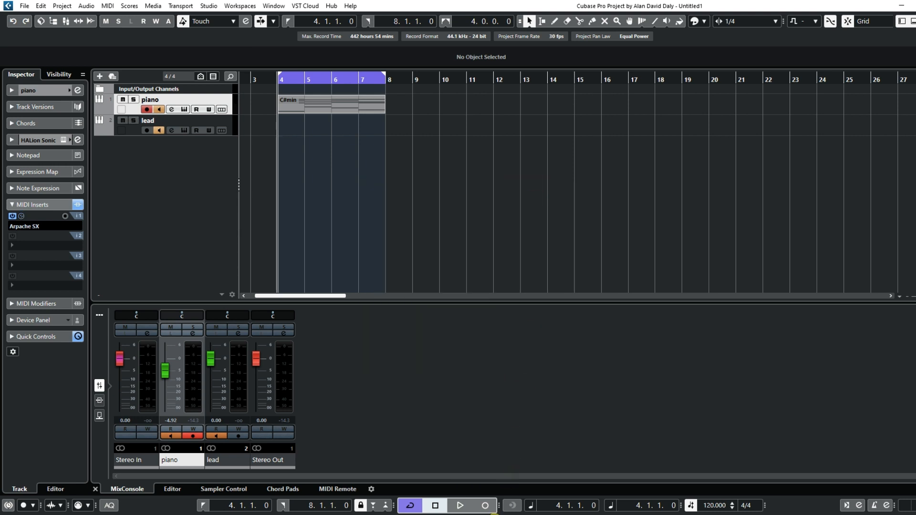
left_click(459, 507)
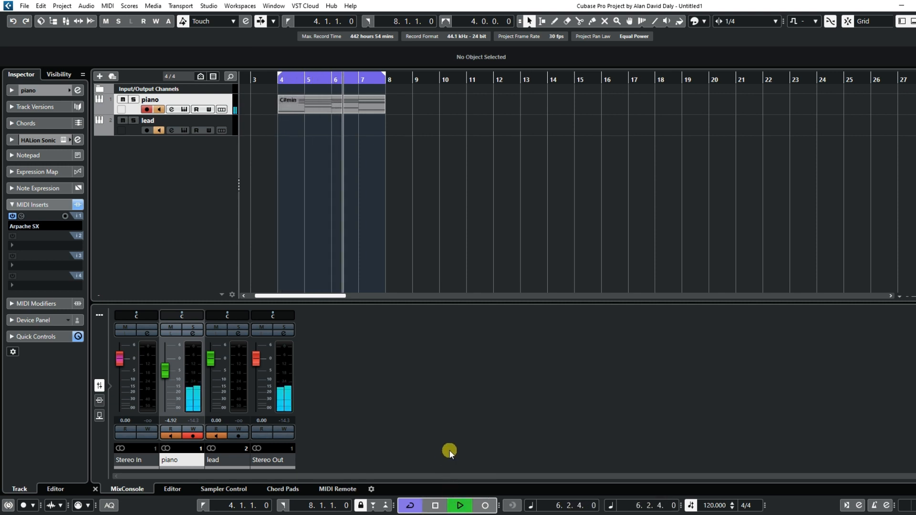
left_click(443, 506)
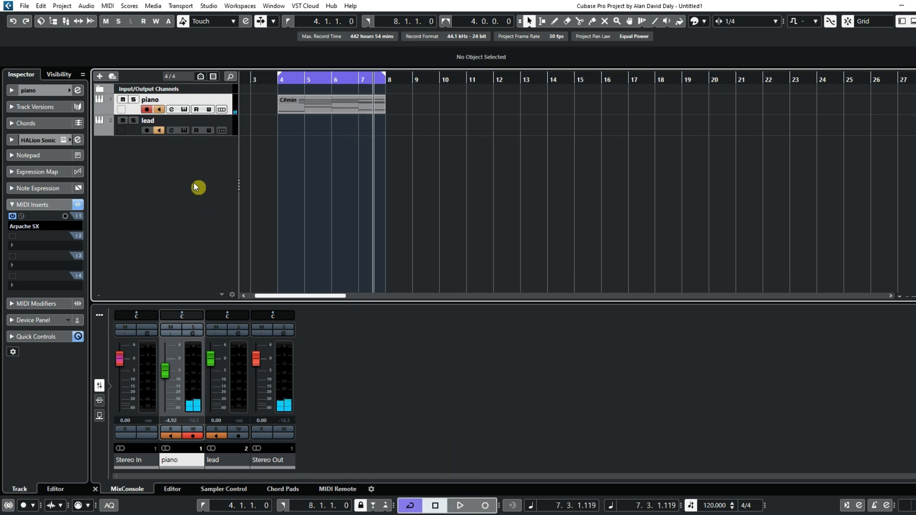
Merge the piano part's MIDI in the loop with inserts included, and move the merged part to the lead track.
left_click(294, 108)
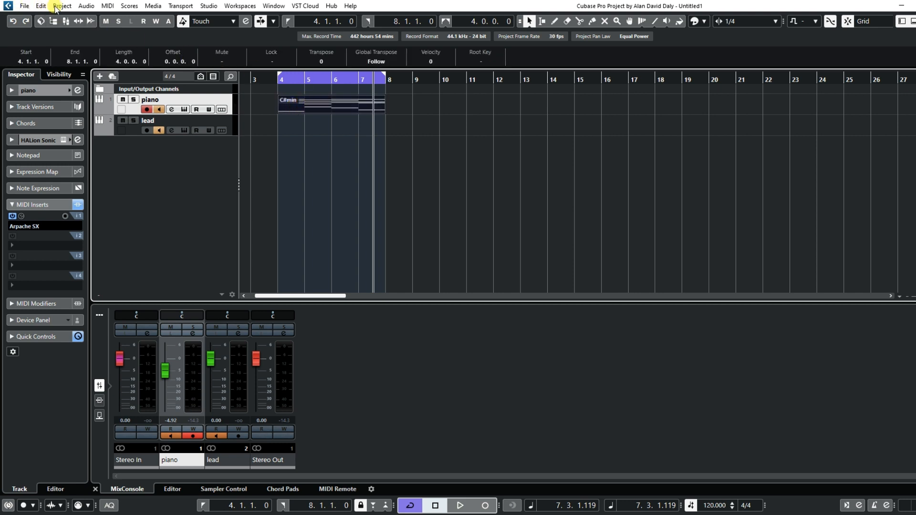
left_click(108, 5)
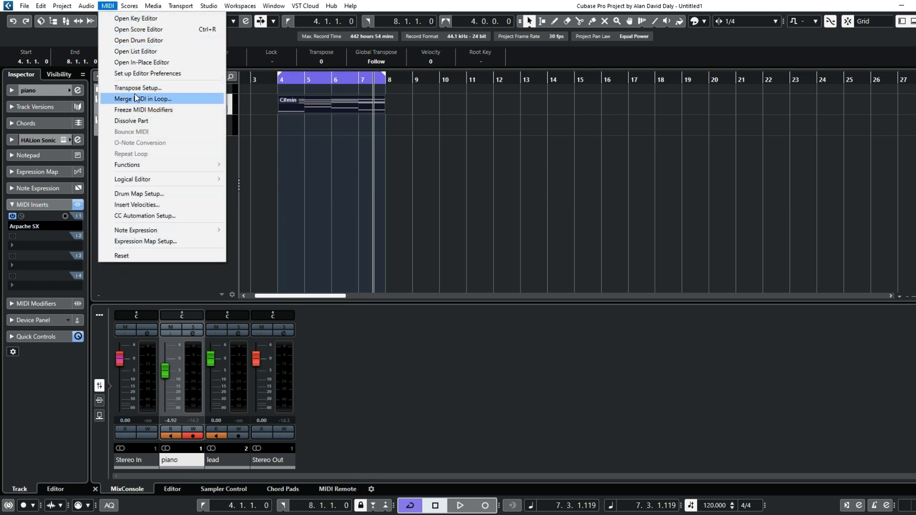
left_click(177, 104)
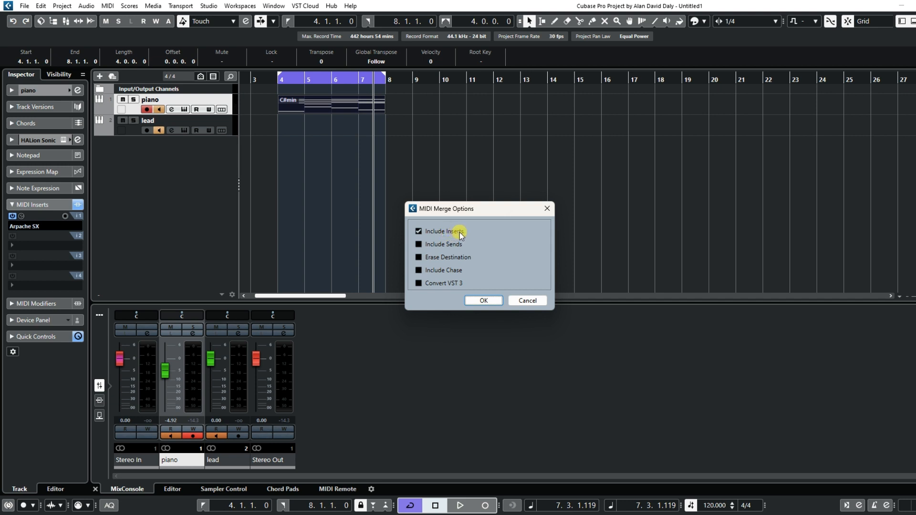
left_click(492, 303)
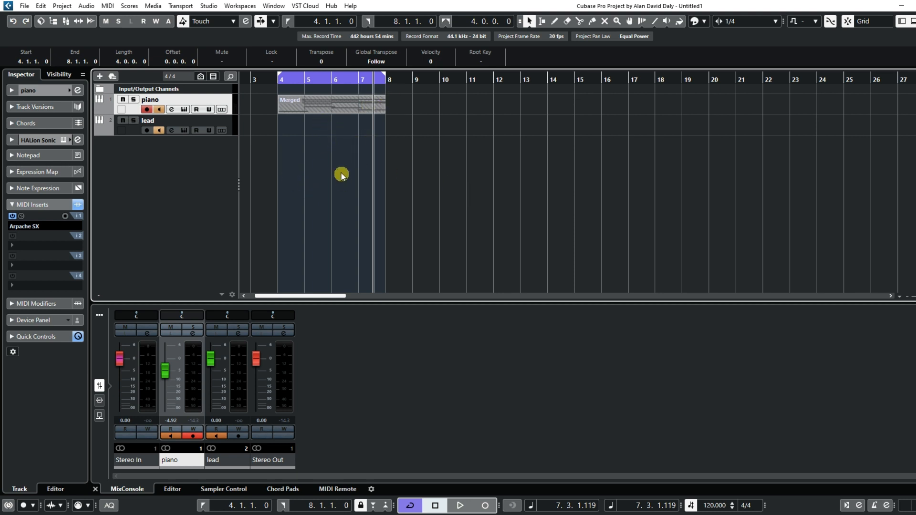
left_click_drag(330, 108, 333, 121)
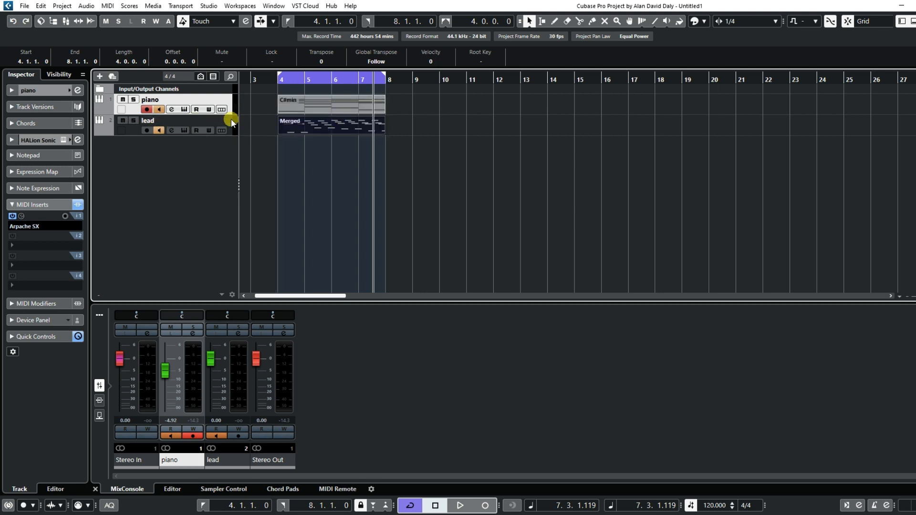
Play both tracks from bar 4, balancing lead at about -4.37 dB and piano at about -1.31 dB, and stop playback.
left_click(137, 134)
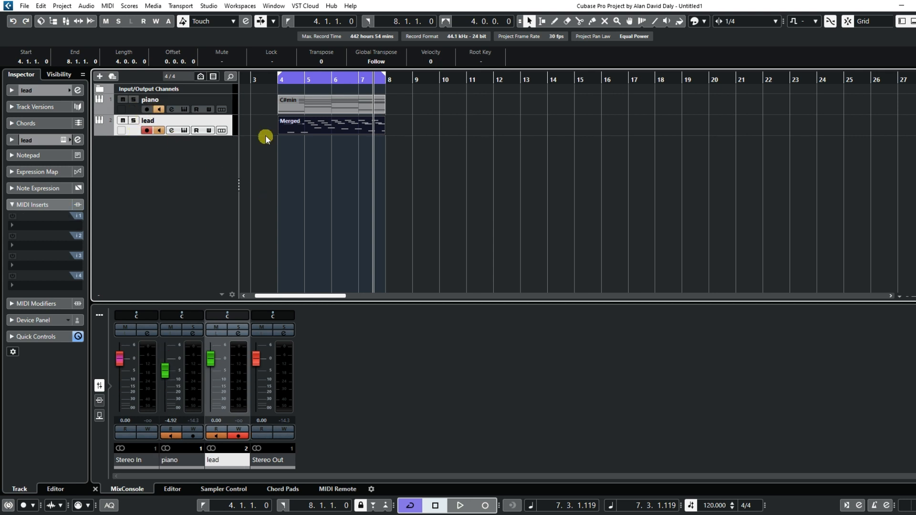
left_click(265, 80)
left_click(266, 160)
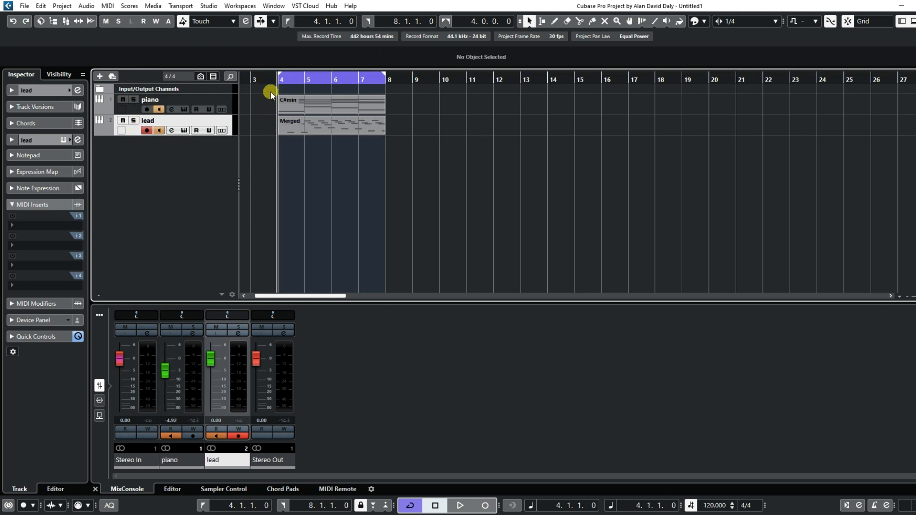
left_click(461, 506)
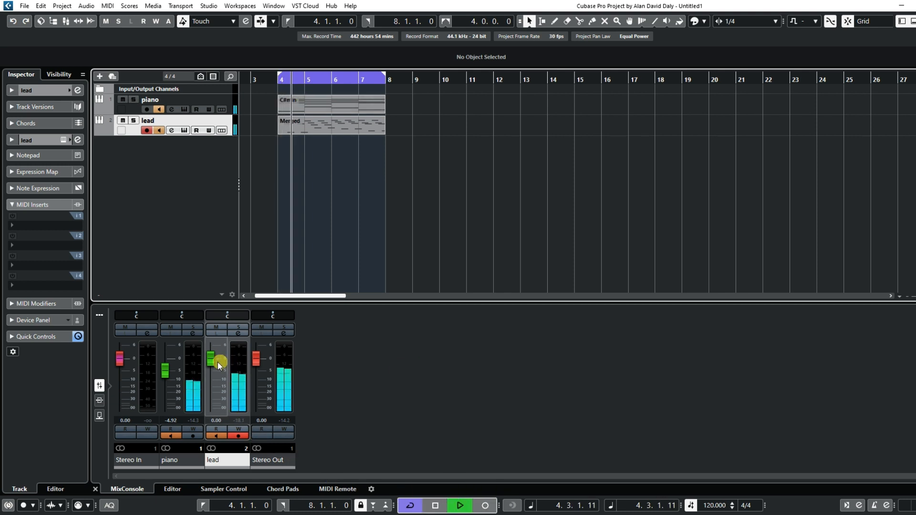
mouse_move(209, 365)
left_mouse_down()
mouse_move(216, 390)
mouse_move(220, 365)
mouse_move(170, 371)
mouse_move(168, 385)
mouse_move(168, 364)
mouse_move(210, 372)
left_mouse_up()
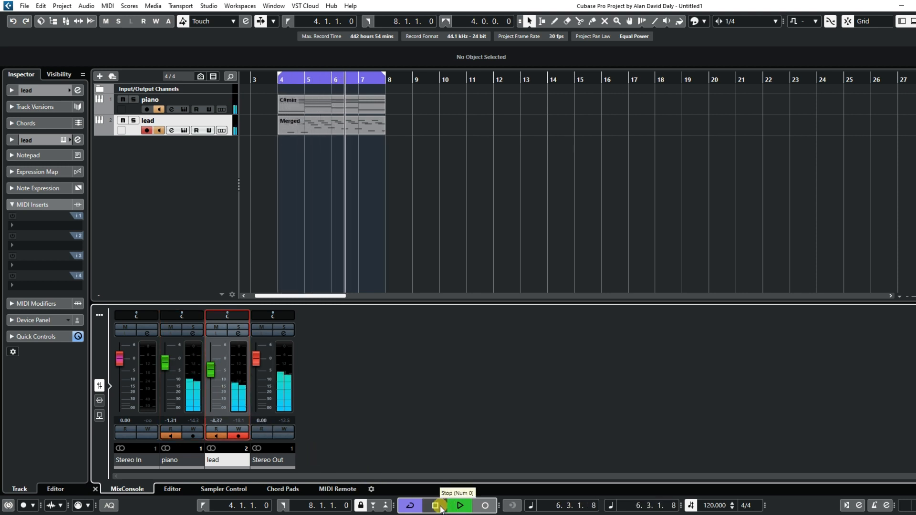
left_click(436, 506)
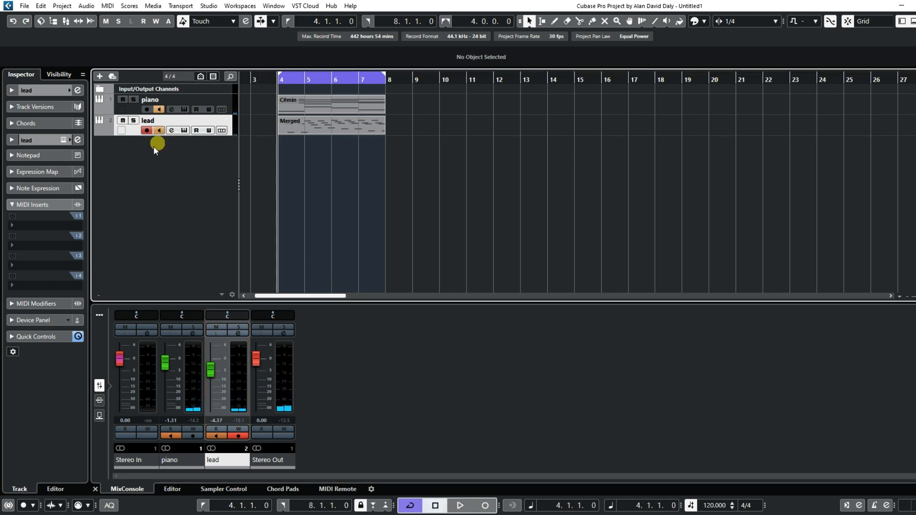
Colour the piano track orange.
left_click(124, 111)
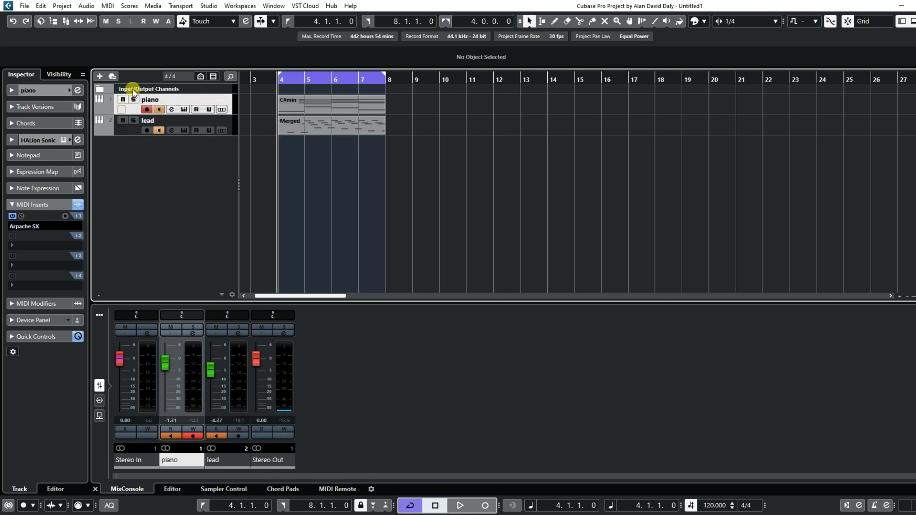
left_click(70, 92)
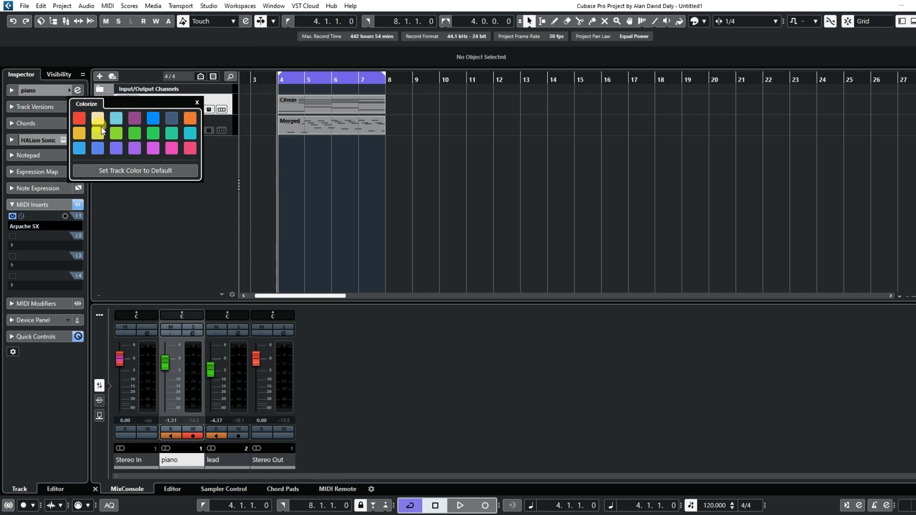
left_click(190, 118)
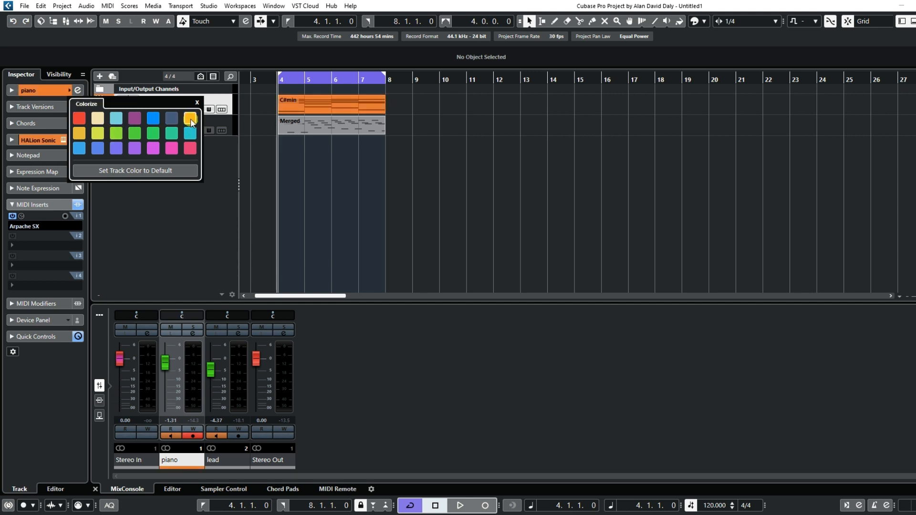
left_click(219, 176)
Colour the lead track blue.
left_click(131, 131)
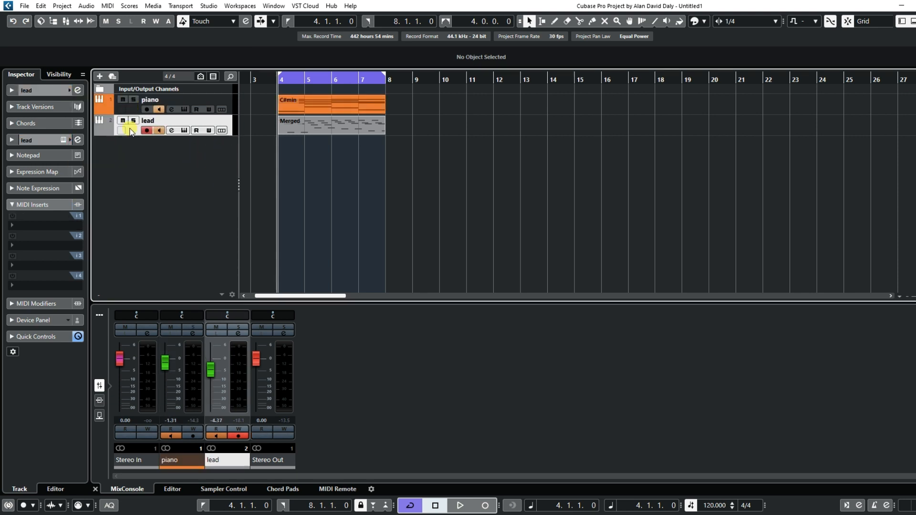
left_click(70, 91)
left_click(153, 118)
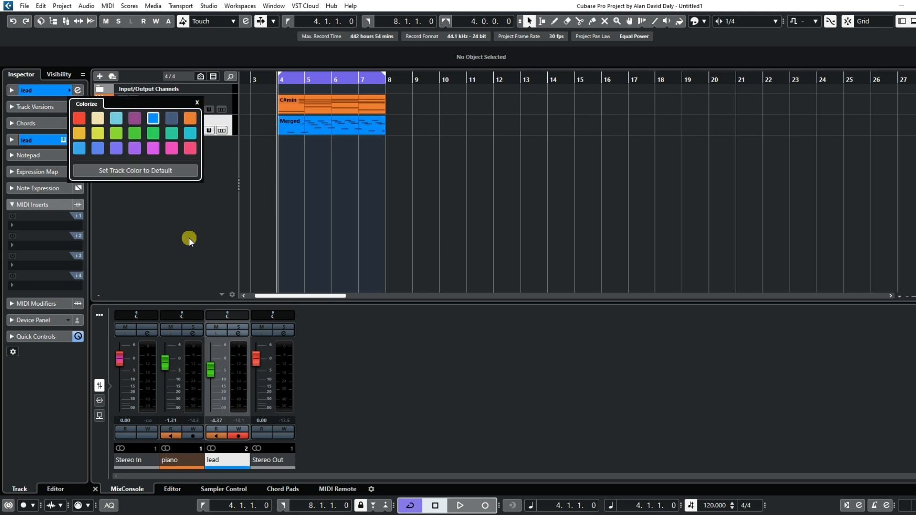
left_click(204, 226)
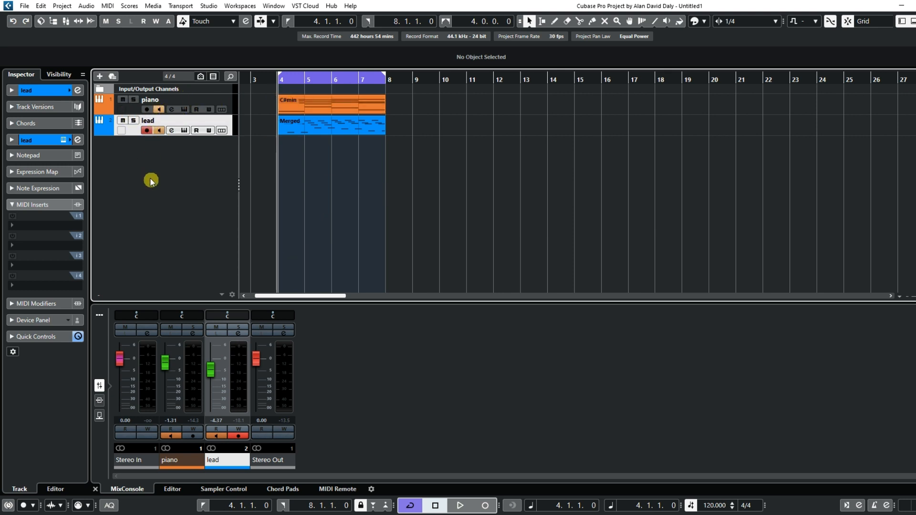
Duplicate the orange piano track together with its chord part.
left_click(132, 111)
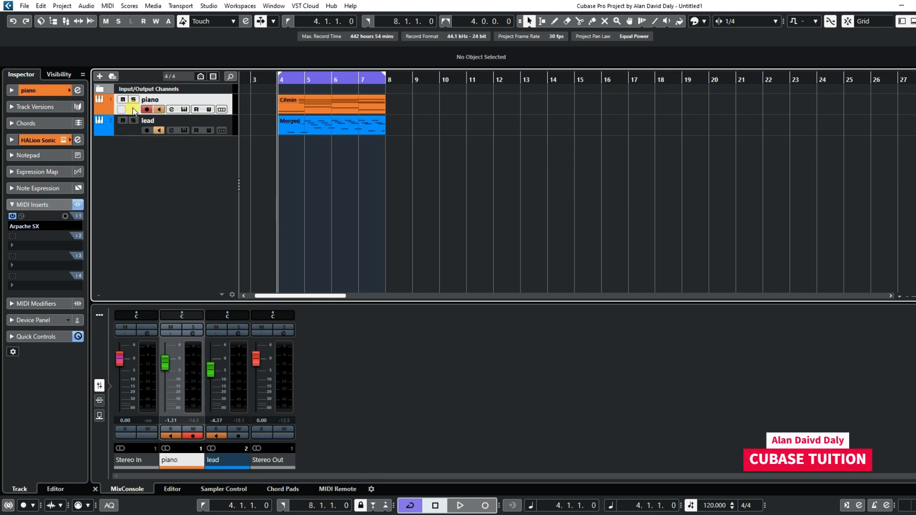
right_click(133, 111)
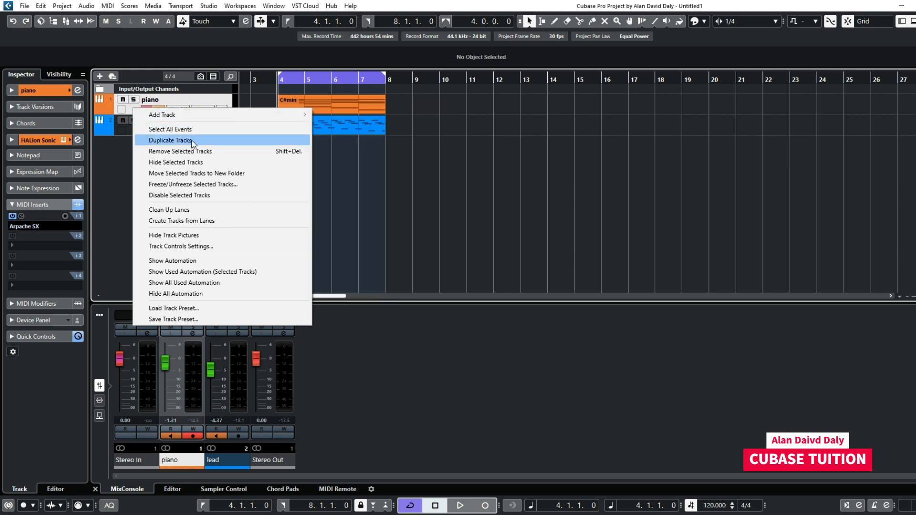
left_click(192, 141)
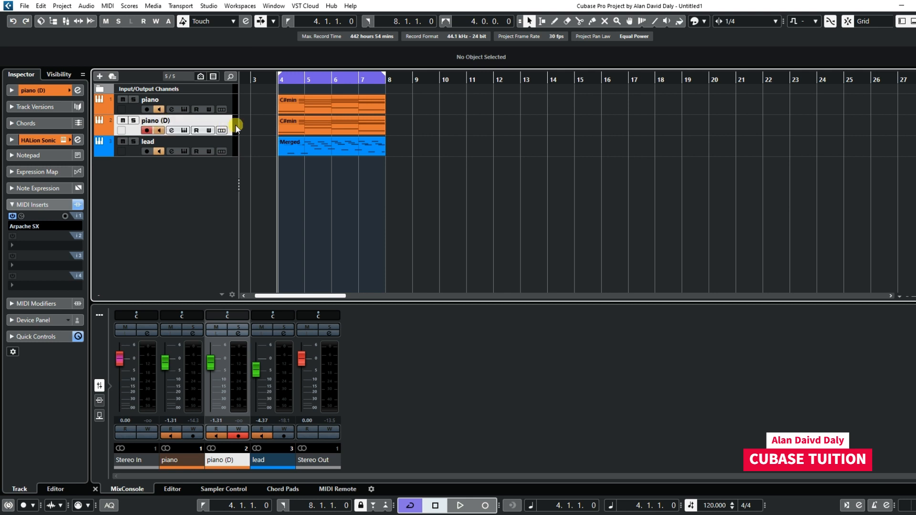
Rename the duplicated piano track to Bass and colour it purple.
double_click(176, 121)
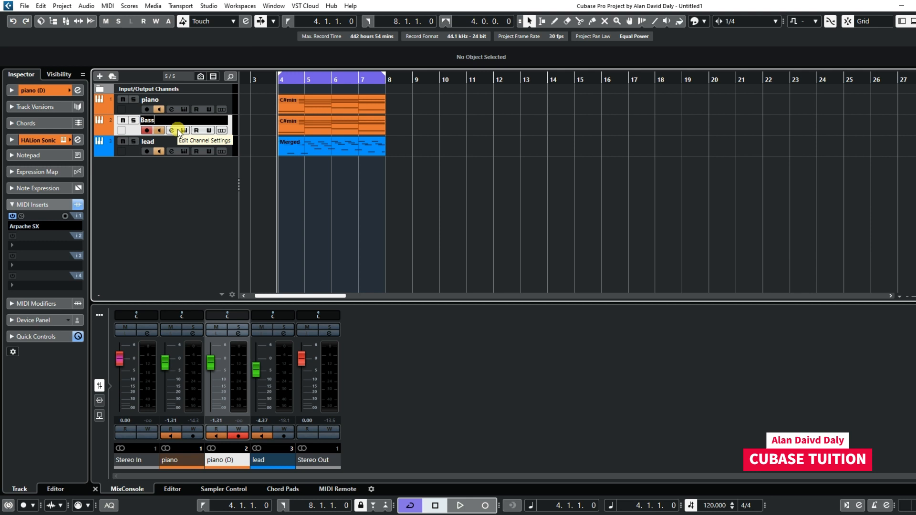
type("Bass")
left_click(206, 235)
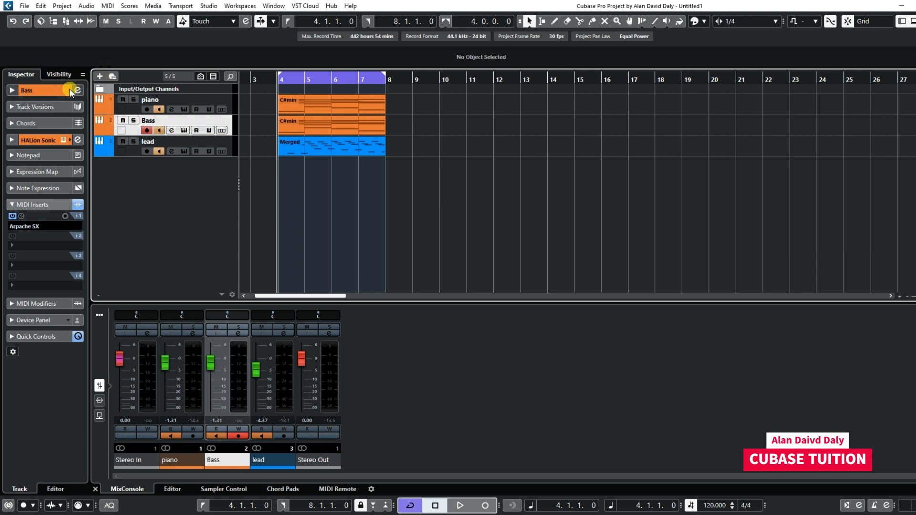
left_click(109, 126)
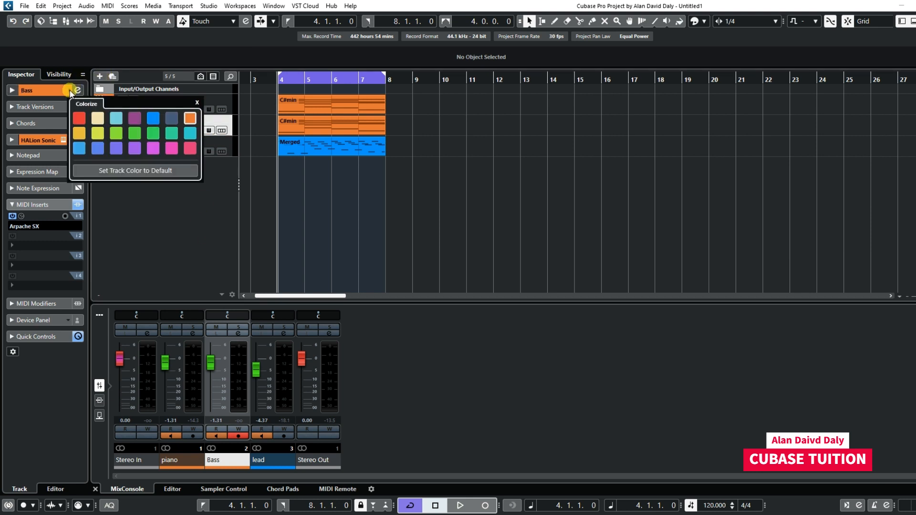
left_click(134, 118)
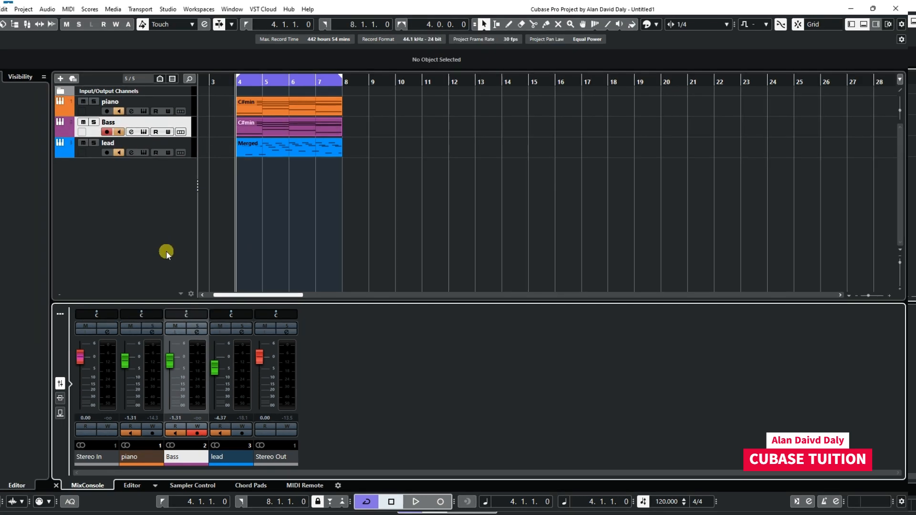
Open the Bass track's chord part in its own Key Editor window.
left_click(285, 128)
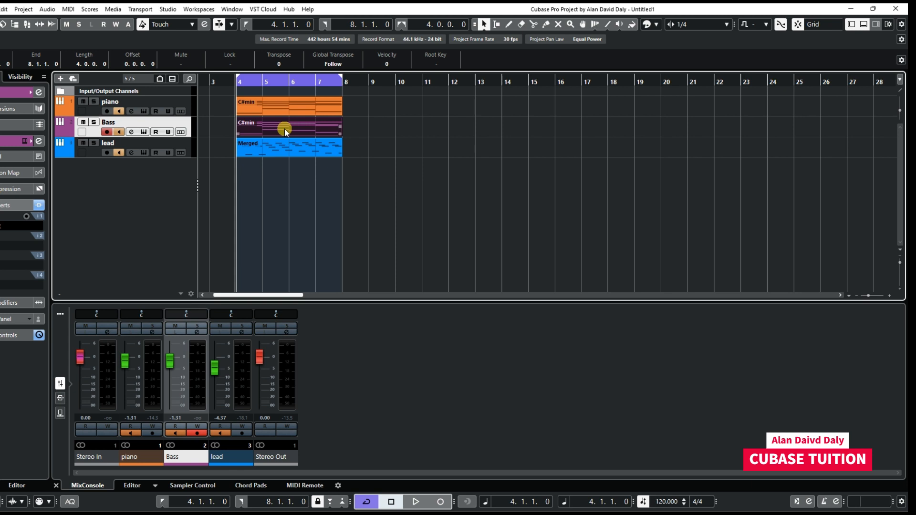
double_click(284, 128)
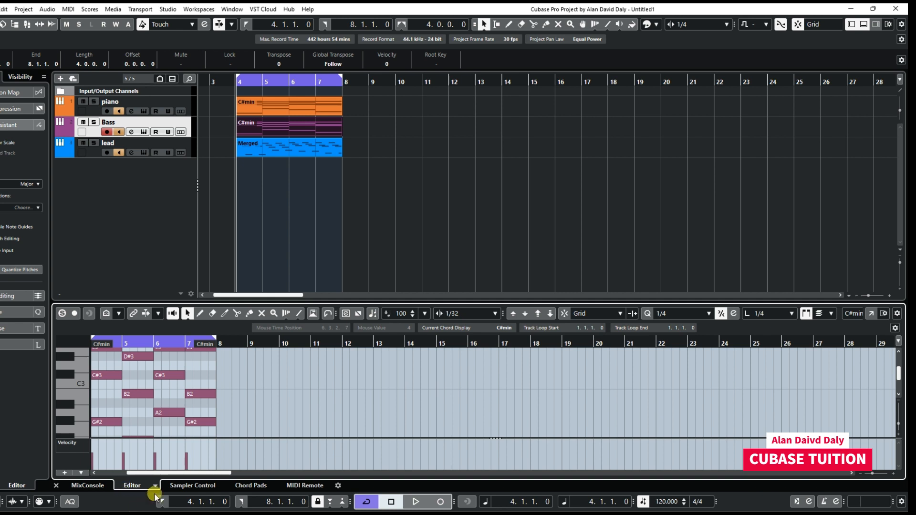
left_click(873, 315)
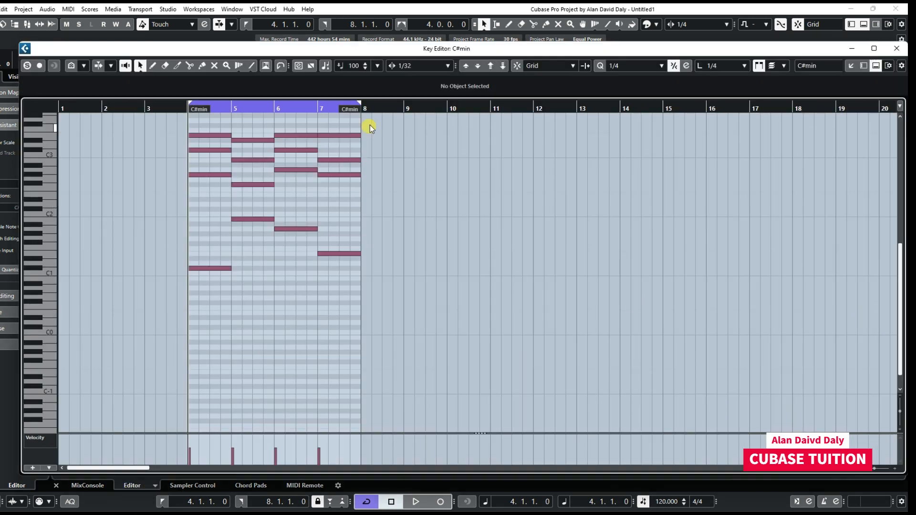
Delete the three upper chord notes in every bar of the Bass part, keeping only the lowest note per bar.
left_click(403, 108)
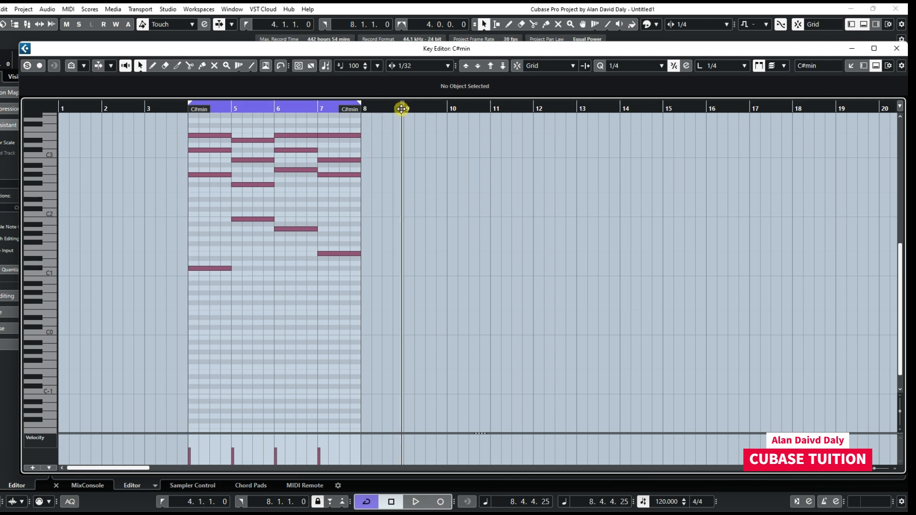
key("g")
key("g")
key("h")
key("h")
key("g")
key("h")
key("h")
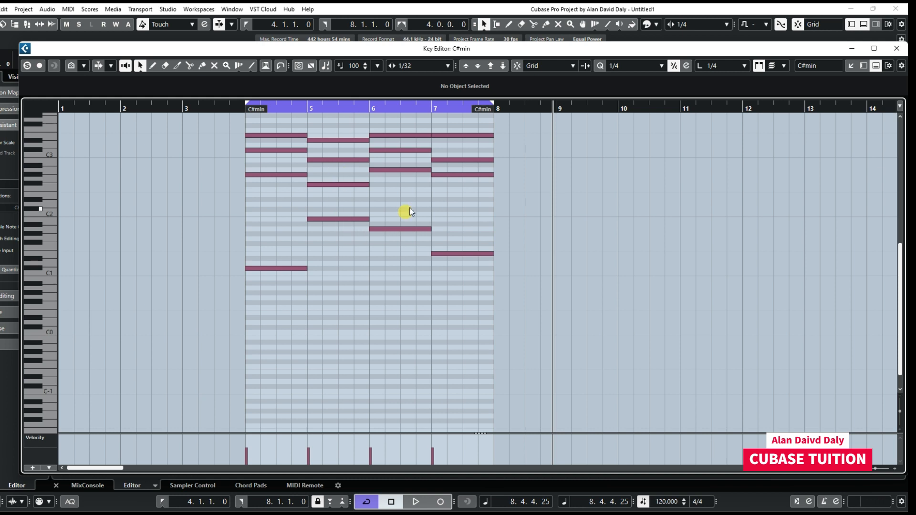
left_click_drag(231, 125, 511, 195)
key("Delete")
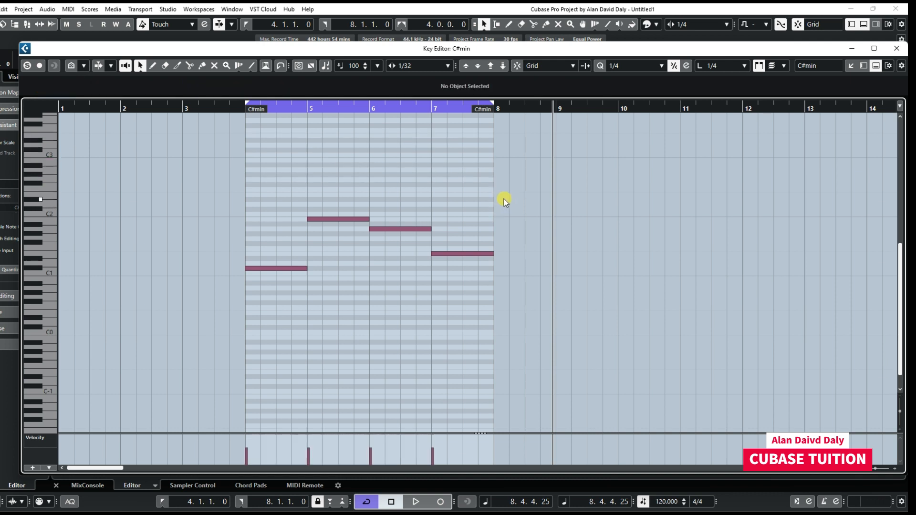
Split the Bass notes in bars 4 and 5 into four quarter notes each with the Split tool.
right_click(498, 197)
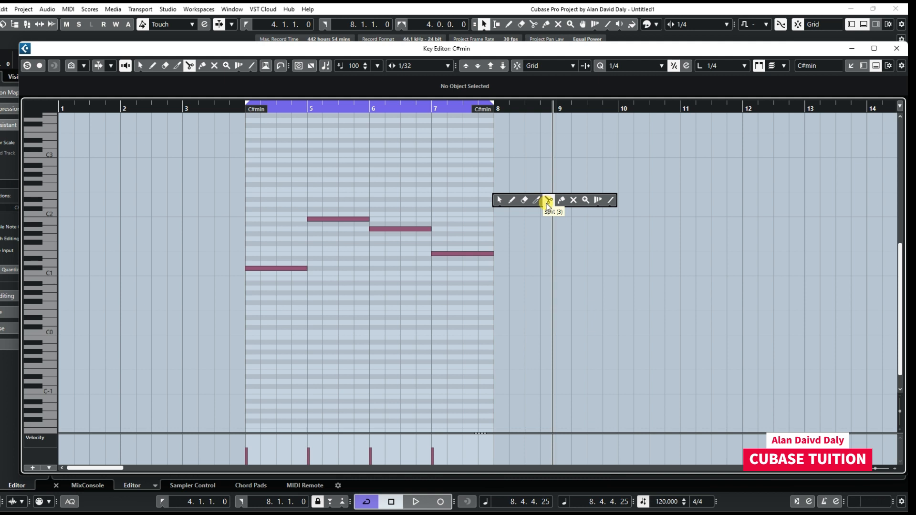
left_click(548, 202)
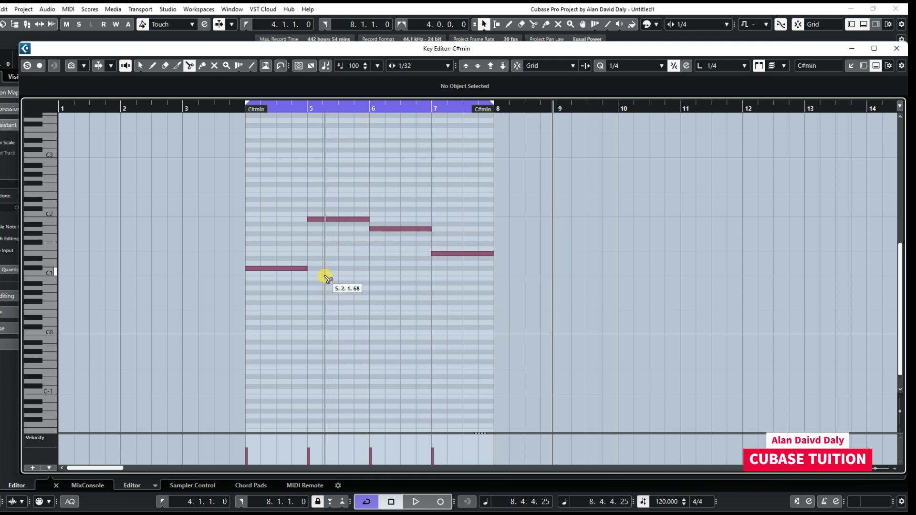
left_click(260, 268)
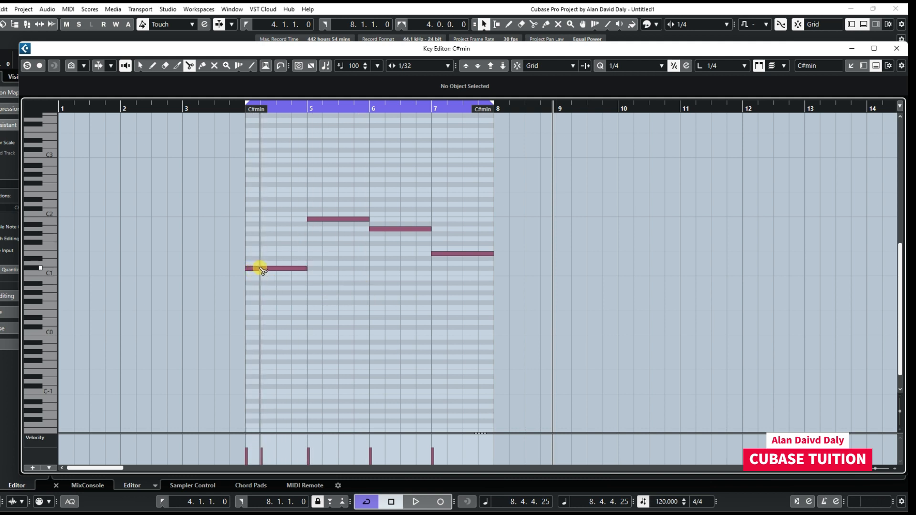
left_click(291, 268)
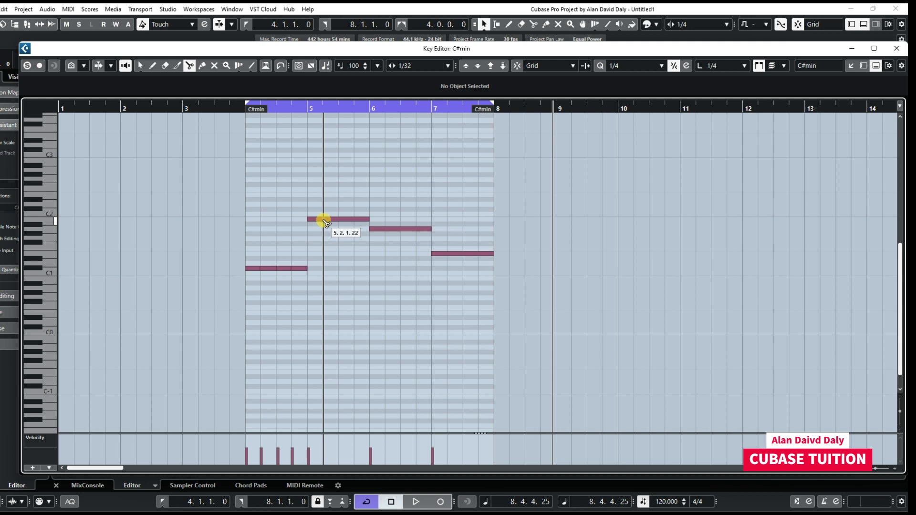
left_click(324, 219)
left_click(340, 220)
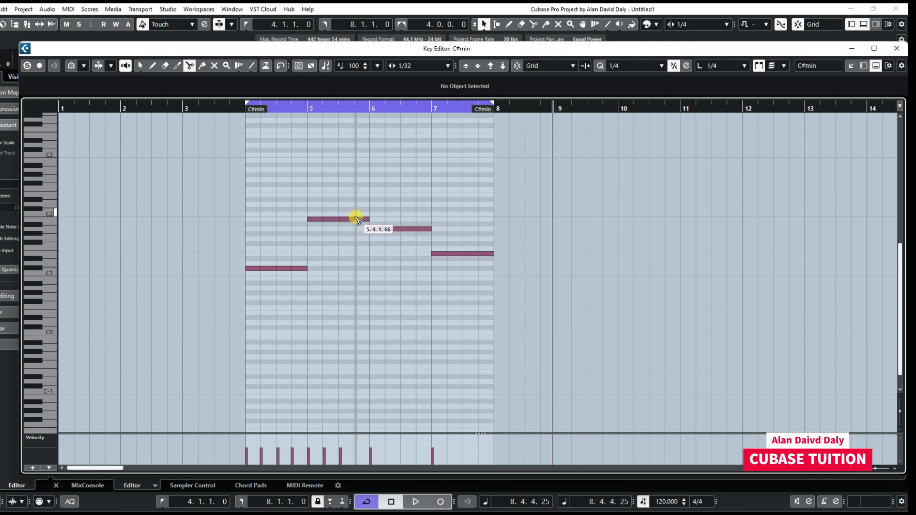
left_click(357, 220)
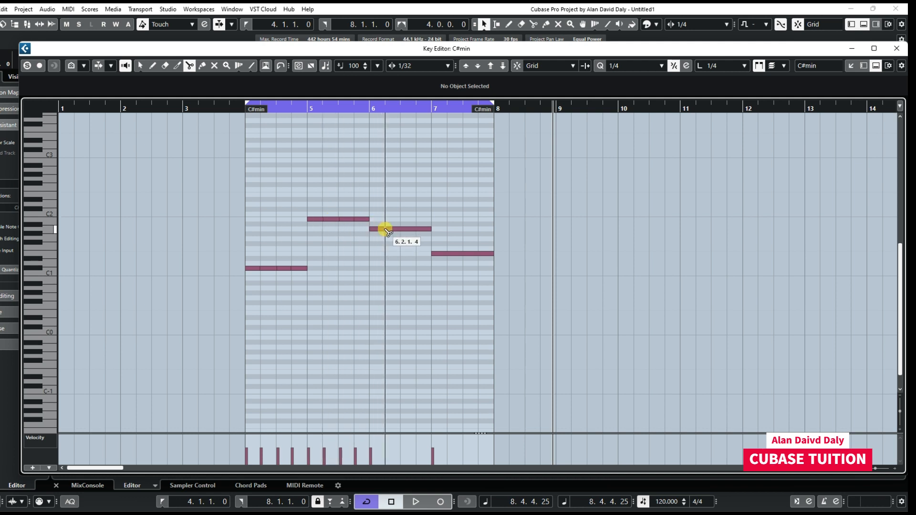
Split the Bass notes in bars 6 and 7 into four quarter notes each and close the separate Key Editor window.
left_click(386, 230)
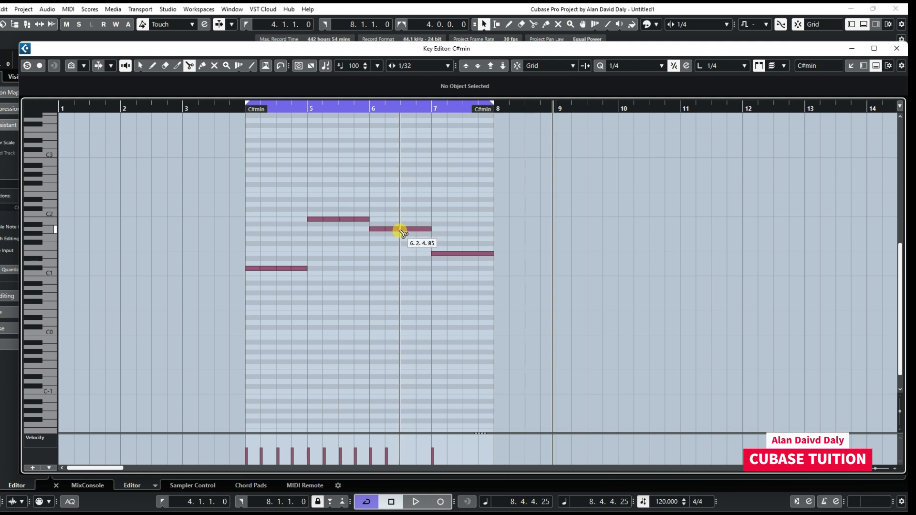
left_click(402, 229)
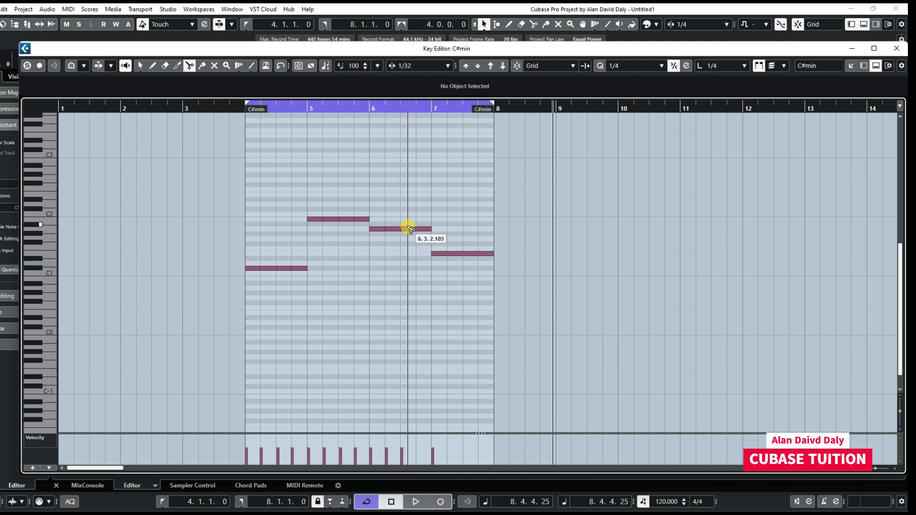
left_click(418, 230)
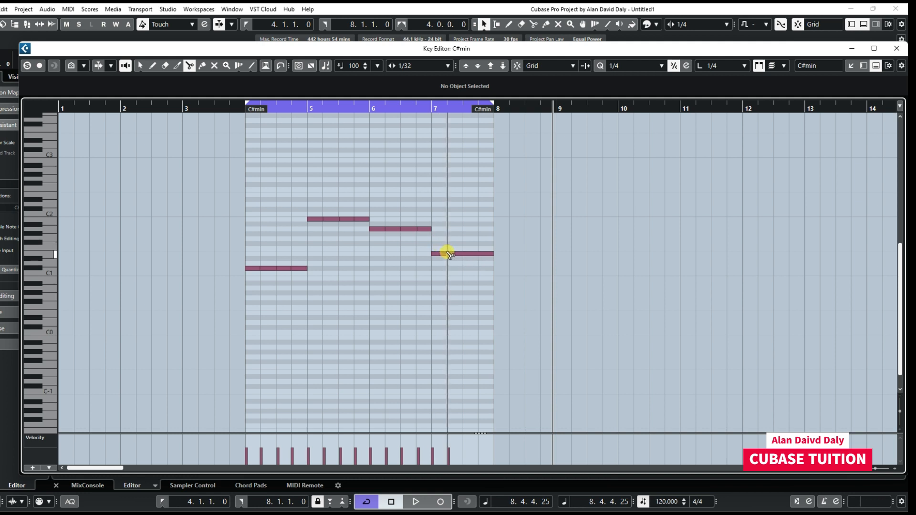
left_click(464, 253)
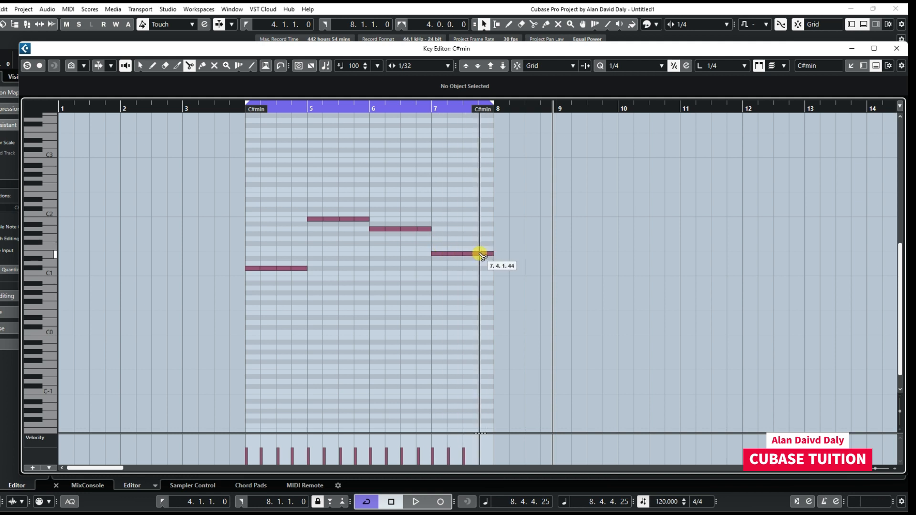
left_click(479, 255)
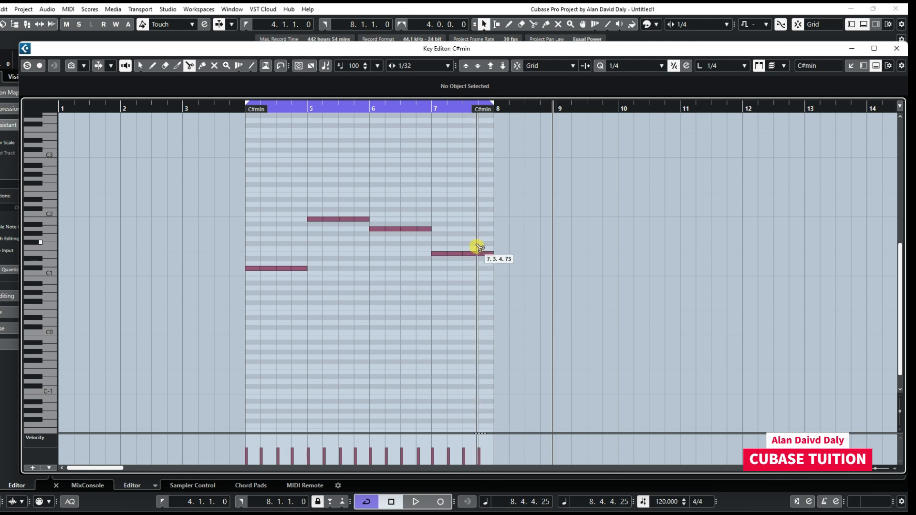
left_click(904, 54)
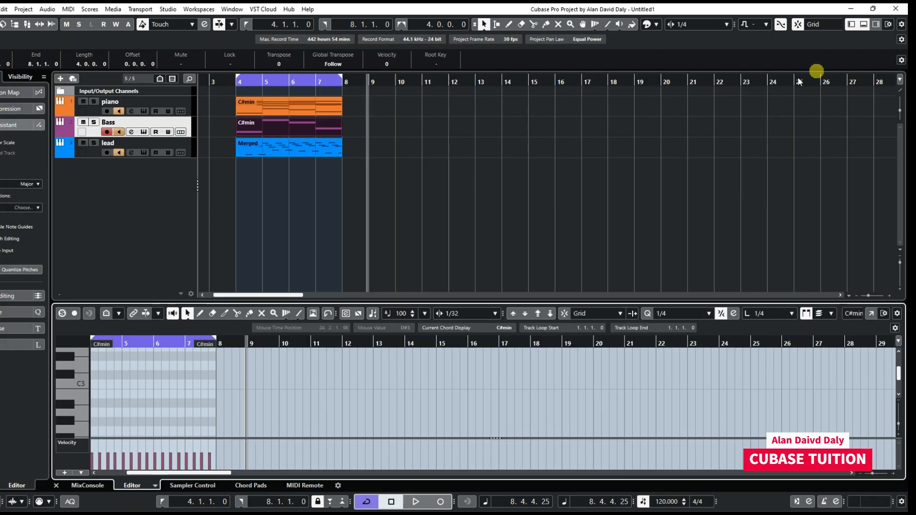
Solo the Bass track, audition it from bar 3, stop playback and clear the solo.
left_click(94, 123)
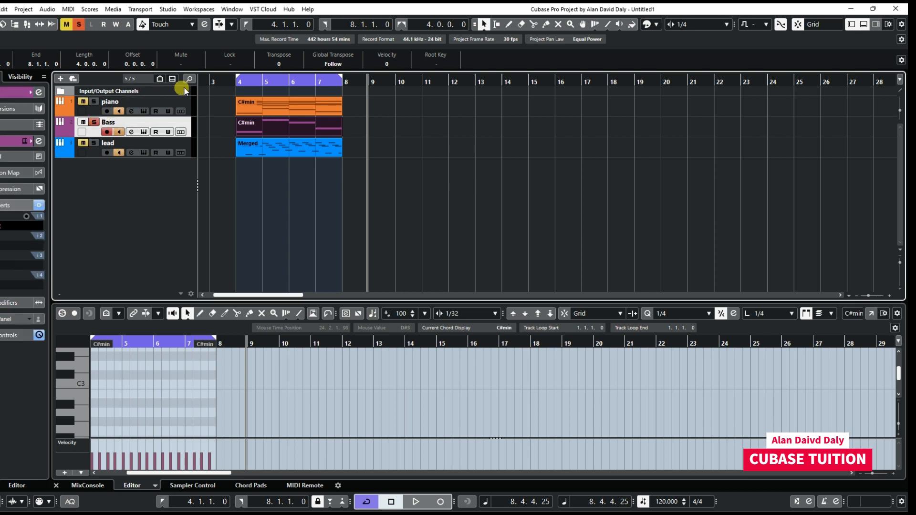
left_click(215, 81)
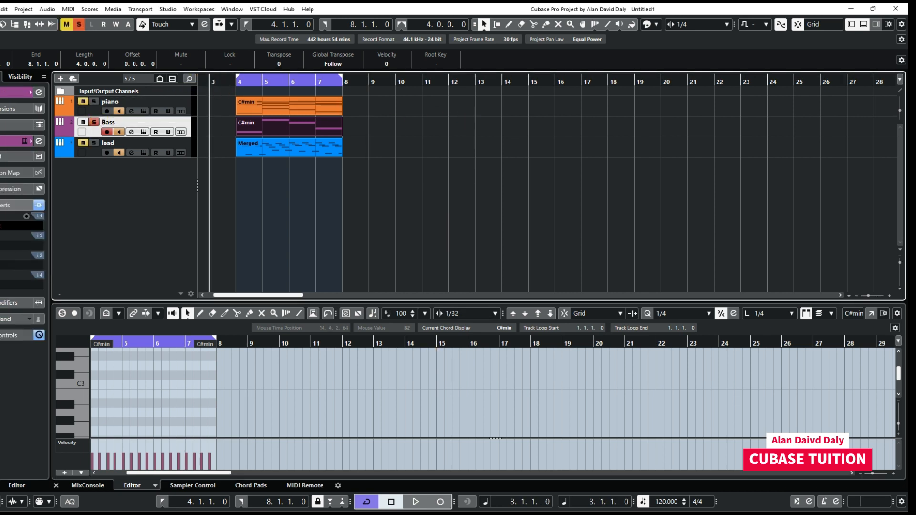
left_click(416, 501)
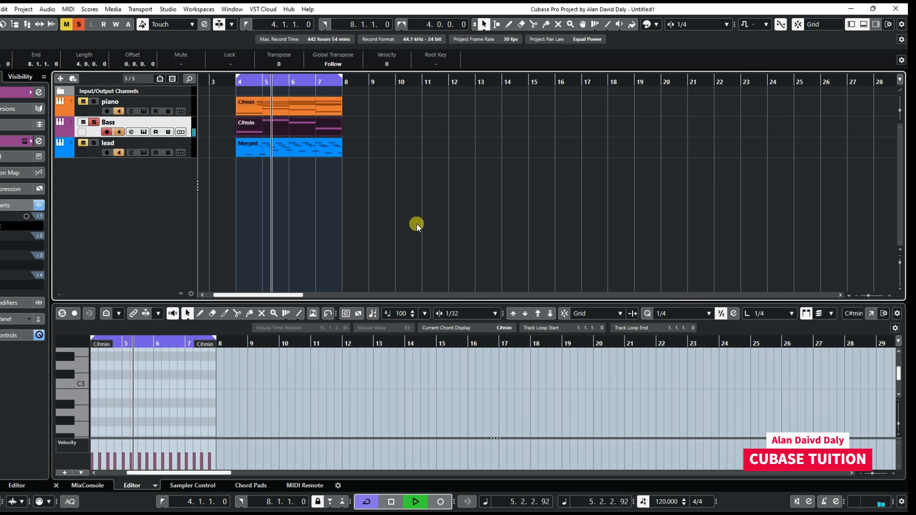
left_click(397, 505)
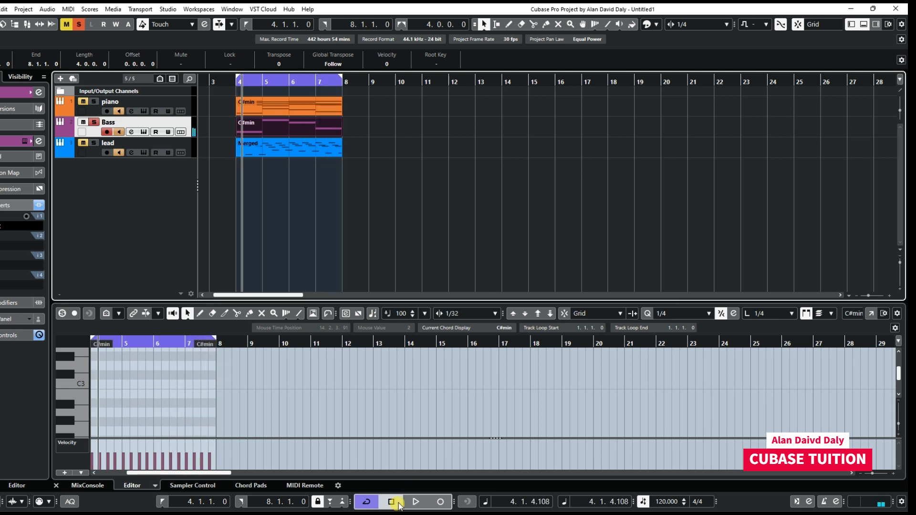
left_click(398, 504)
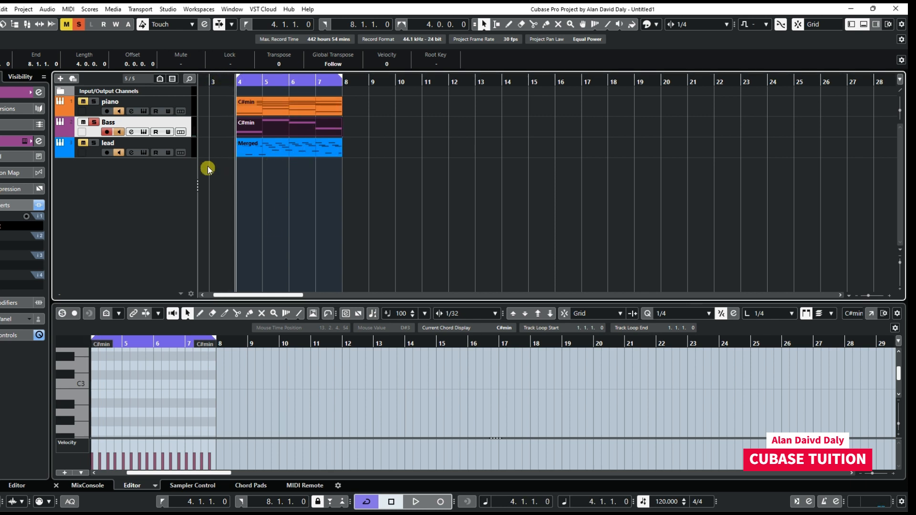
left_click(82, 24)
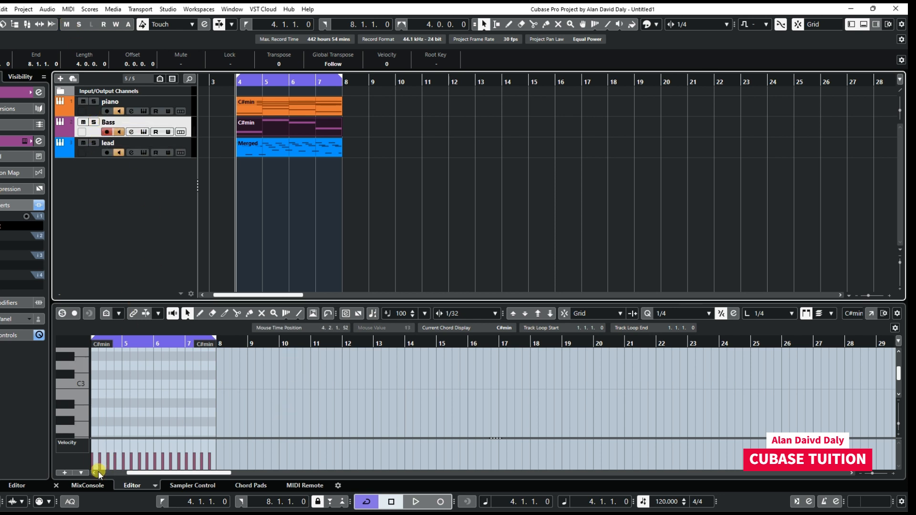
Bring back the mixer, open the Bass track's HALion Sonic instrument and filter its programs by the Bass category.
left_click(91, 485)
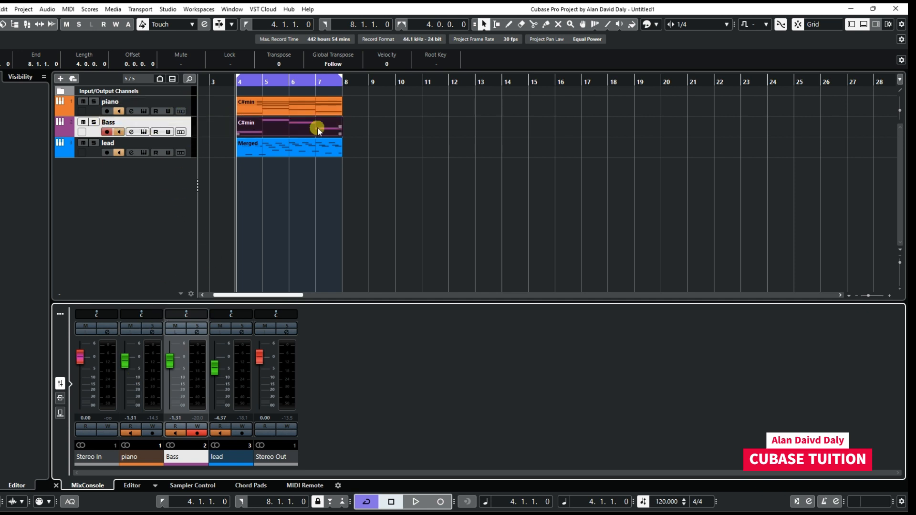
left_click(144, 131)
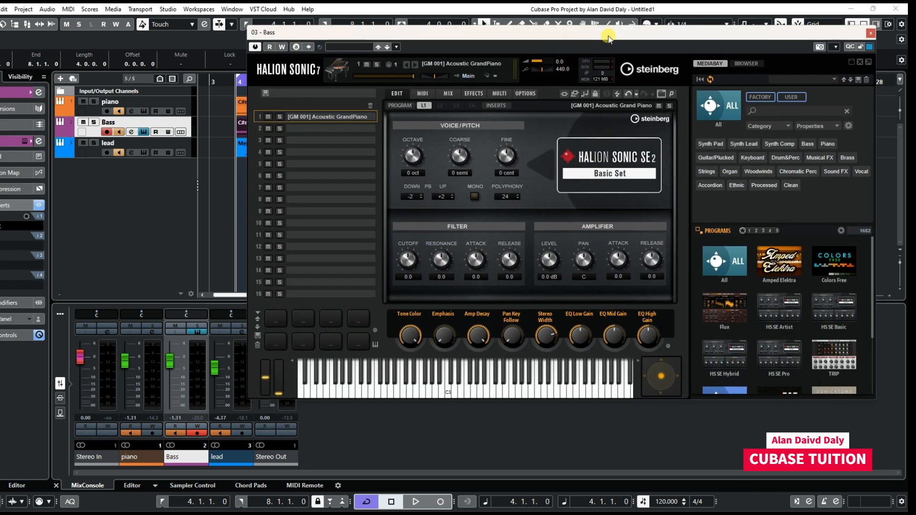
left_click_drag(608, 38, 541, 33)
left_click(741, 142)
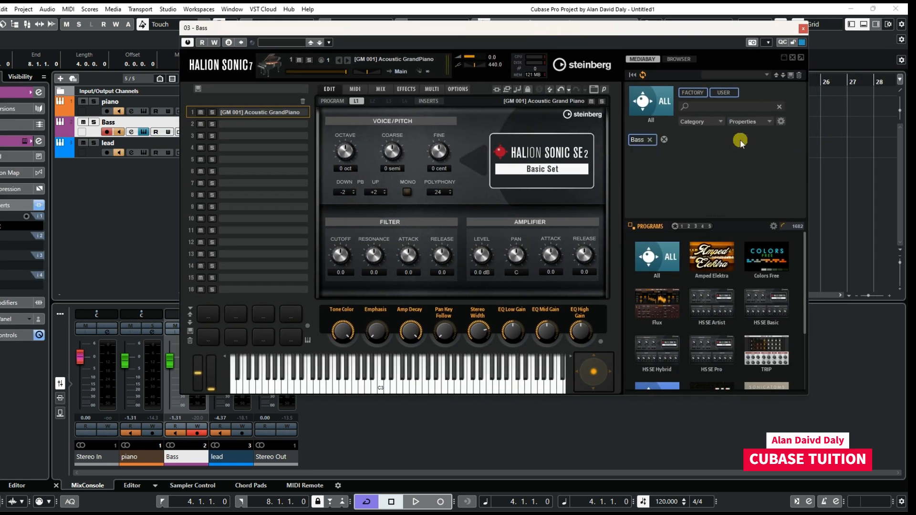
Browse the bass programs and load Dance Bass into the Bass track's instrument.
left_click(666, 275)
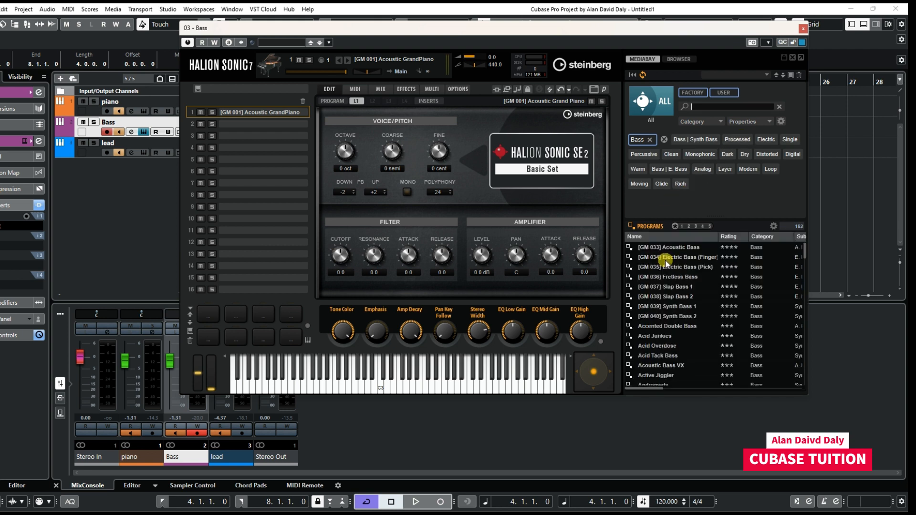
scroll(686, 292, "down", 5)
scroll(681, 315, "up", 1)
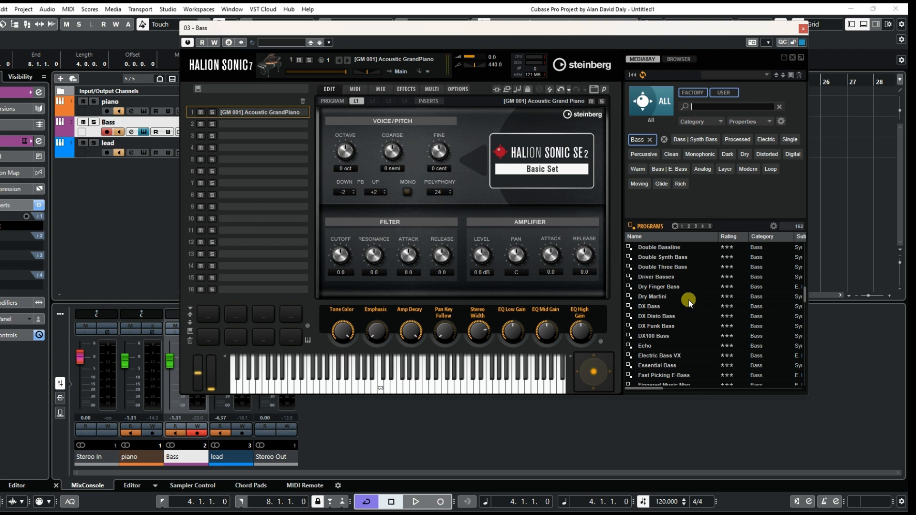
scroll(689, 294, "up", 2)
scroll(689, 290, "up", 2)
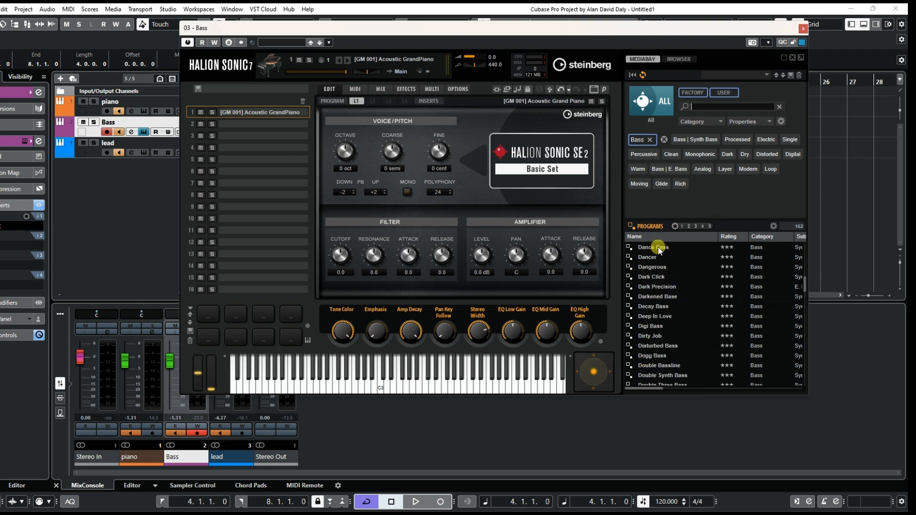
left_click(660, 248)
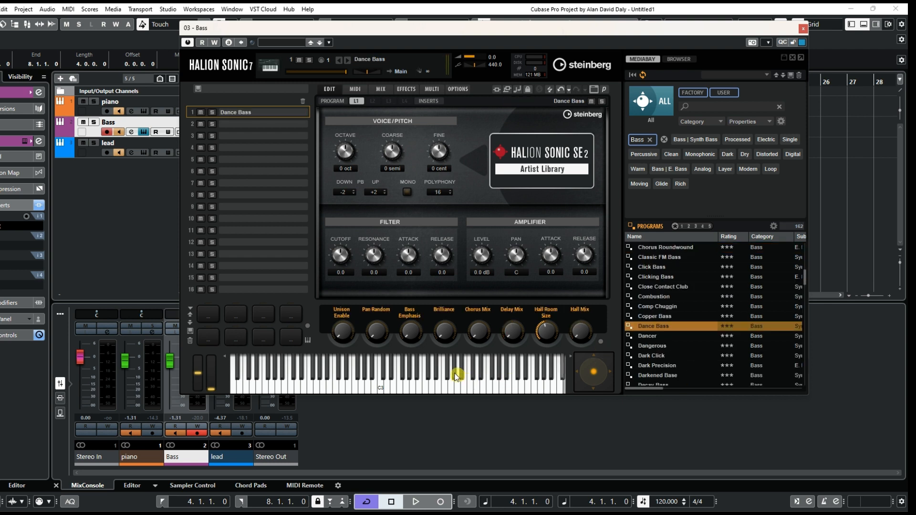
Audition the Dance Bass sound with several notes on the instrument's on-screen keyboard and close the instrument window.
left_click(382, 388)
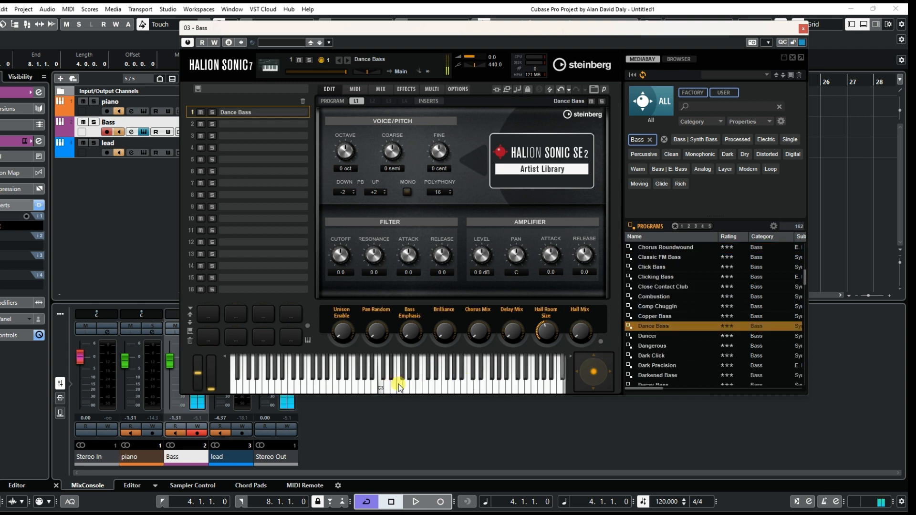
left_click(365, 385)
left_click(336, 386)
left_click(290, 388)
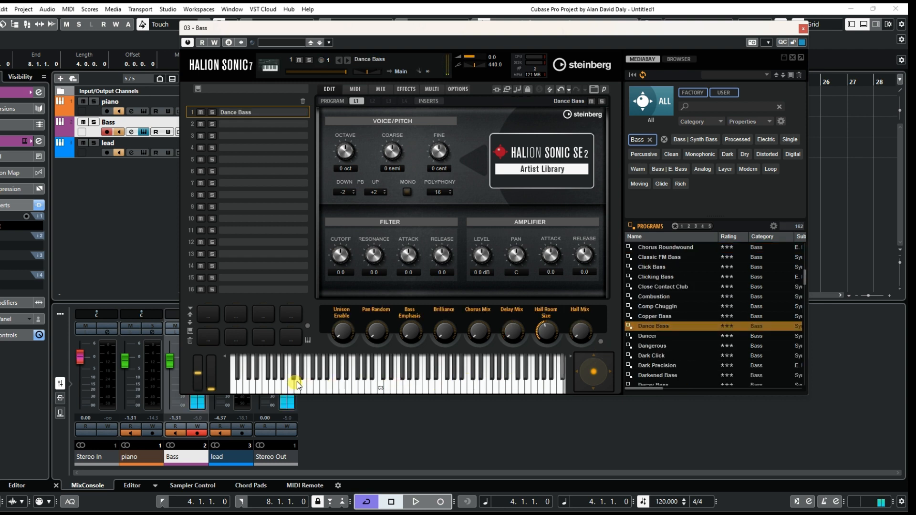
left_click(804, 29)
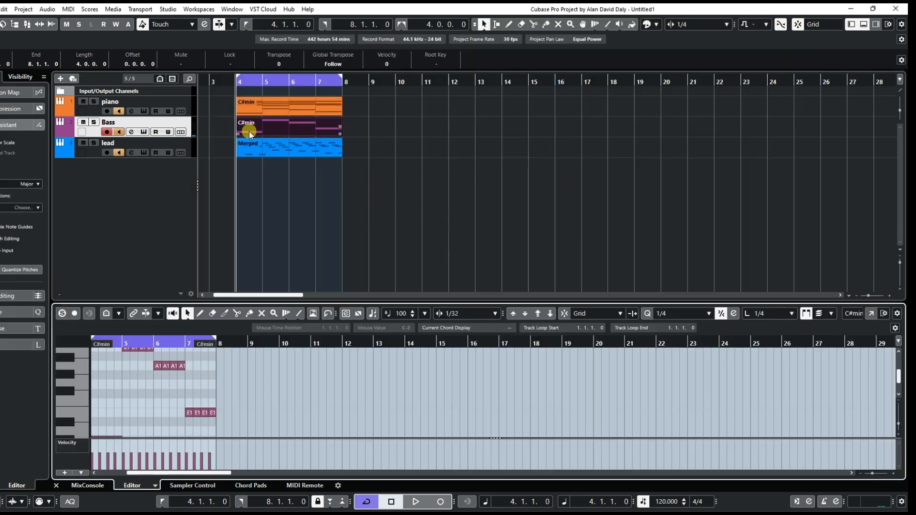
Open the Bass part in a separate Key Editor window, transpose all its notes down one octave and close the editor.
double_click(250, 132)
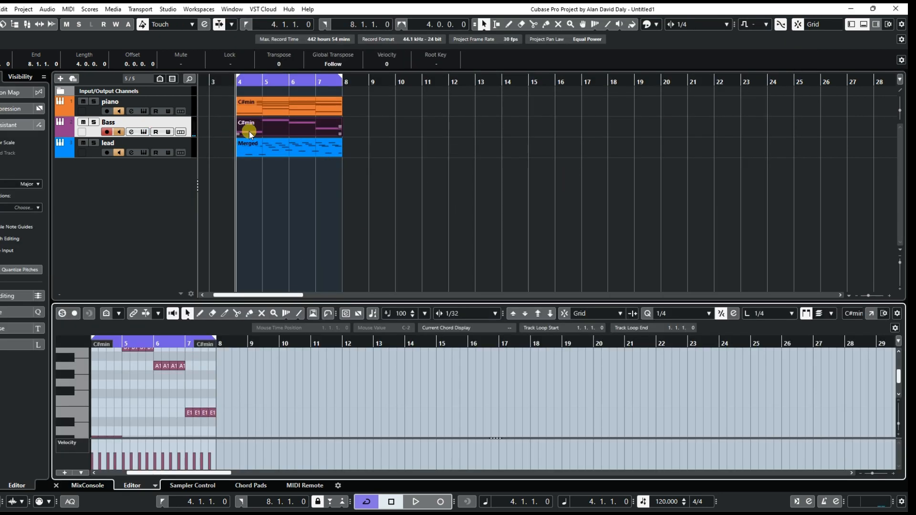
left_click(870, 314)
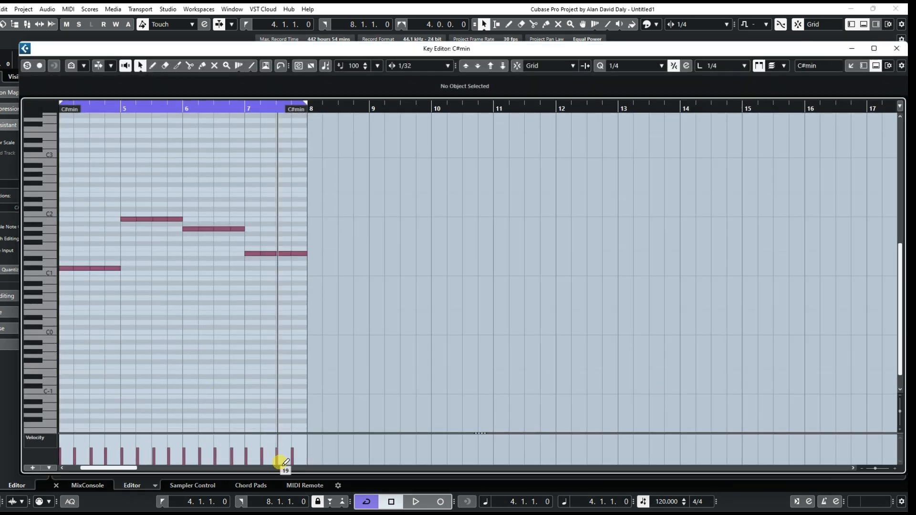
left_click_drag(128, 468, 115, 467)
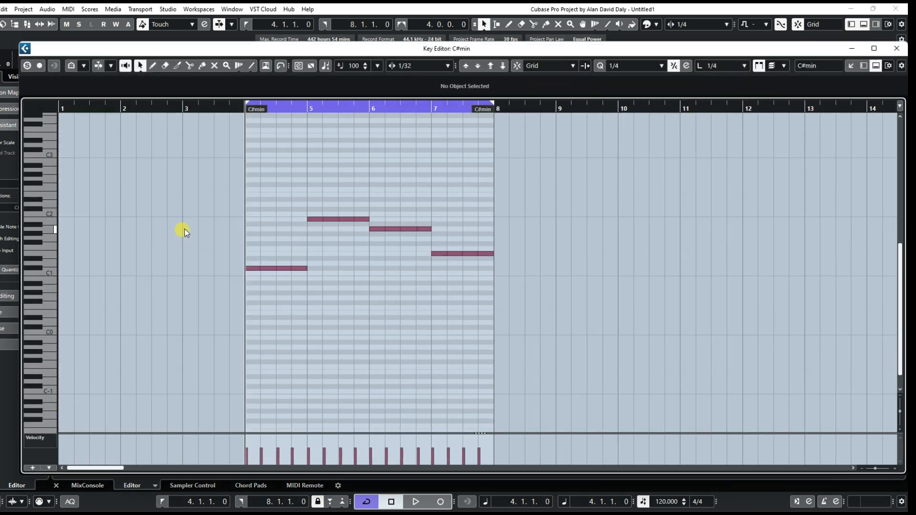
left_click_drag(224, 187, 614, 309)
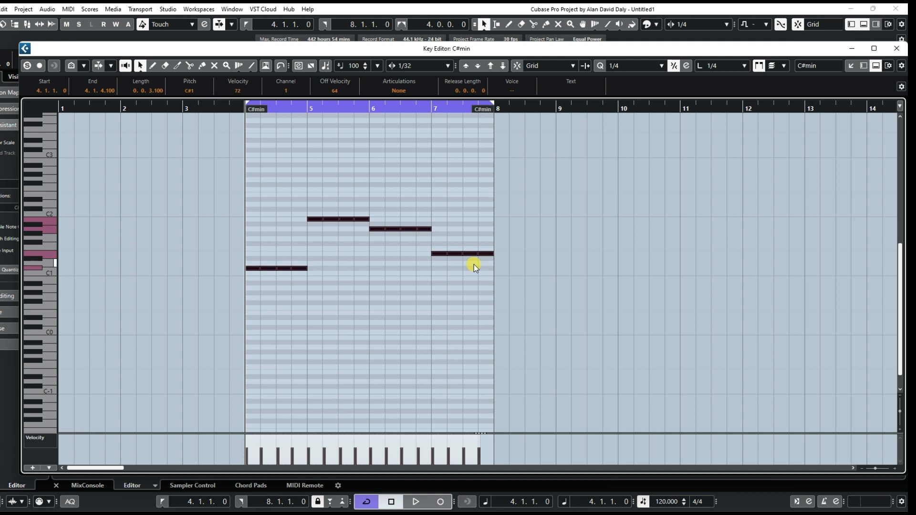
key("shift+Down")
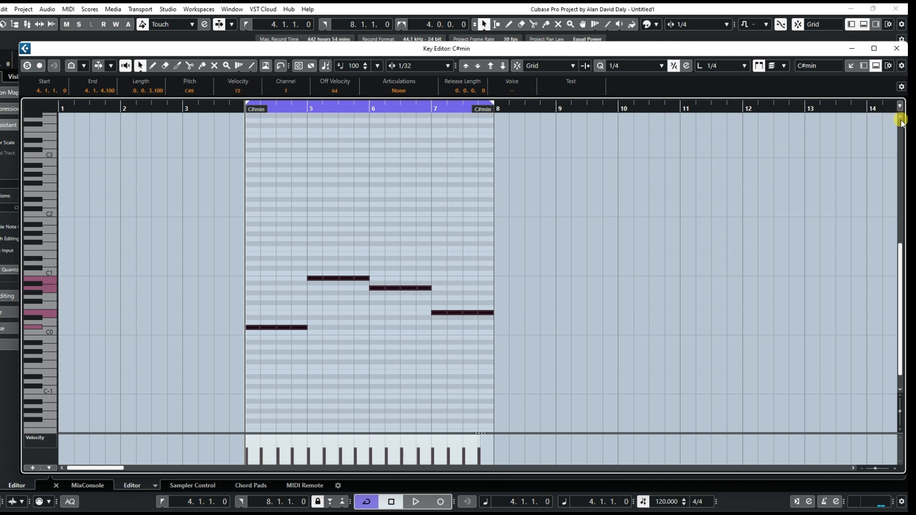
left_click(901, 50)
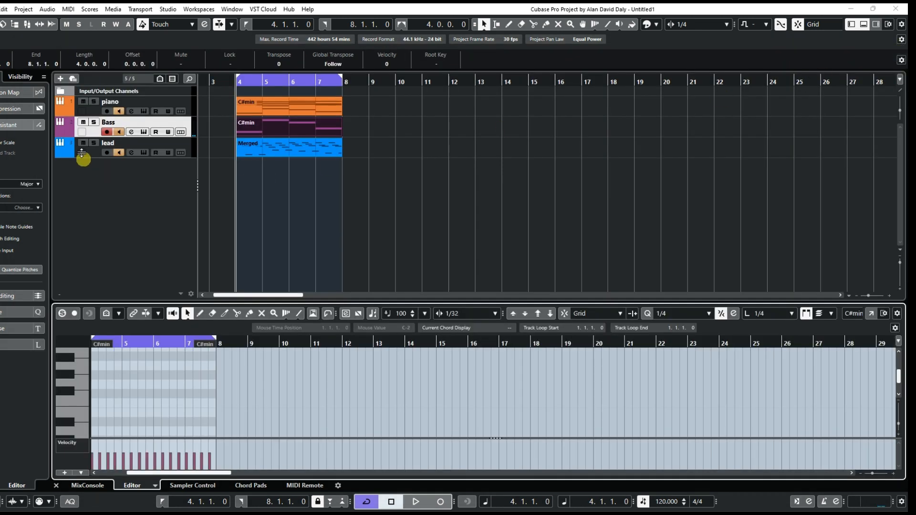
Solo the Bass track, audition the loop, stop playback, return to bar 4 and clear the solo.
left_click(94, 123)
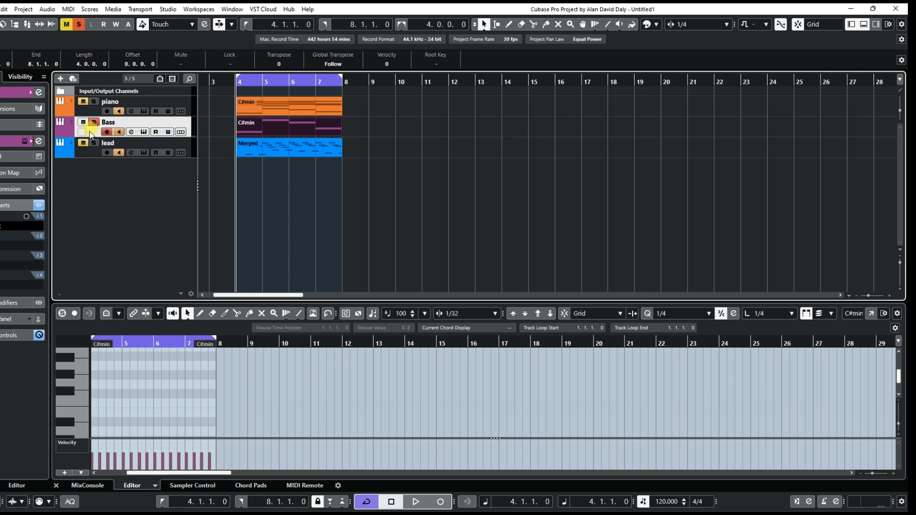
left_click(414, 502)
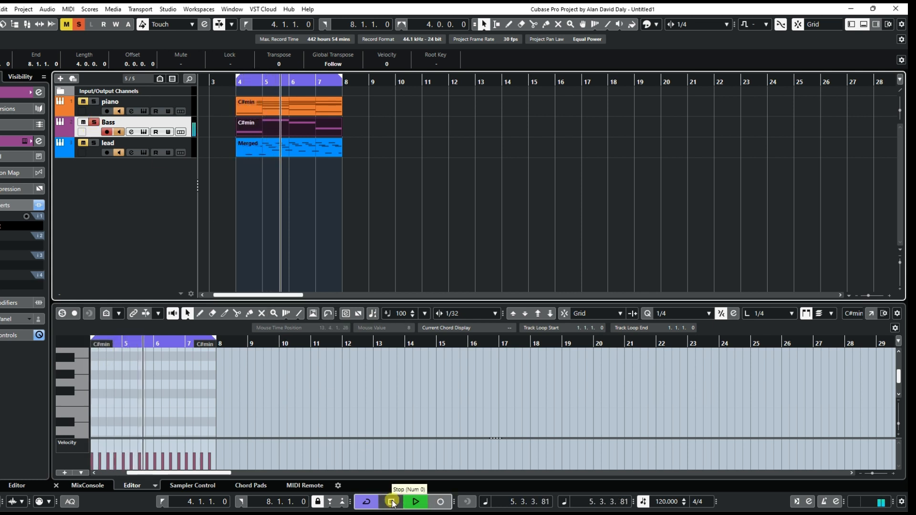
left_click(393, 502)
left_click(226, 81)
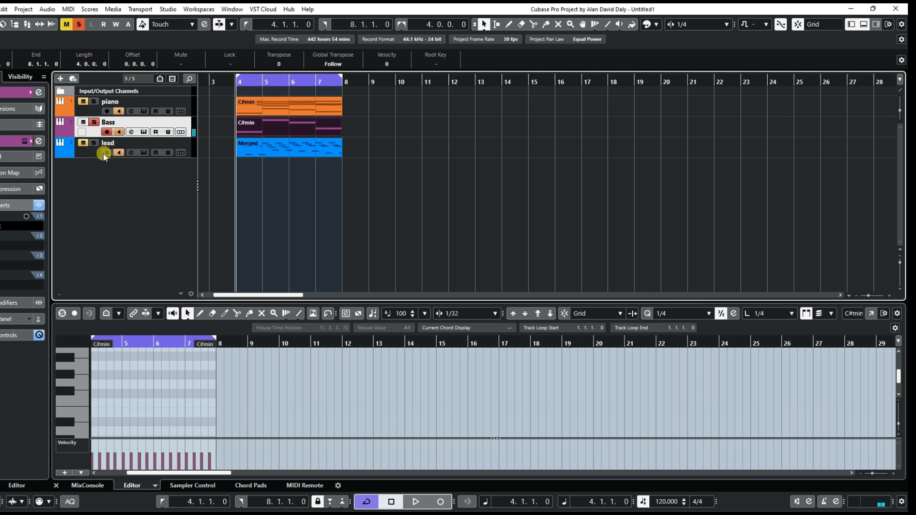
left_click(80, 26)
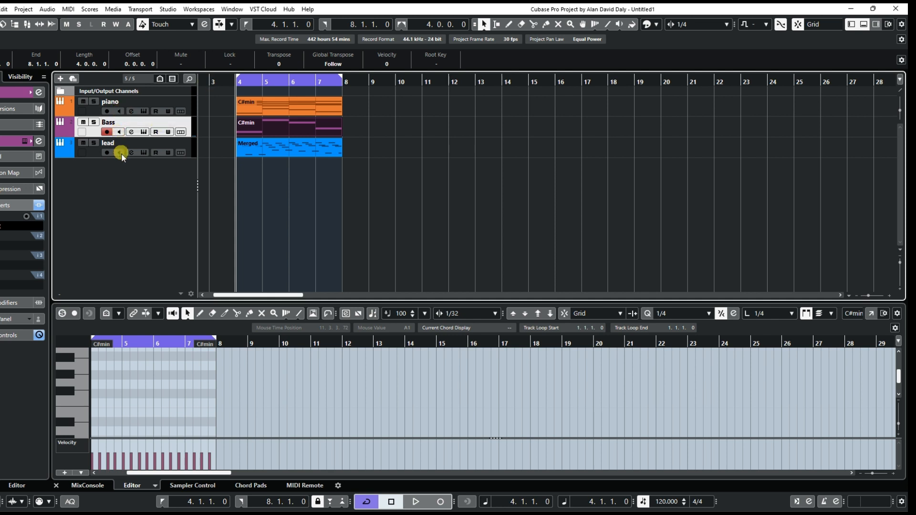
Bring back the mixer and, during loop playback, lower the piano to about -3.15 dB and the Bass to about -7.10 dB.
left_click(81, 487)
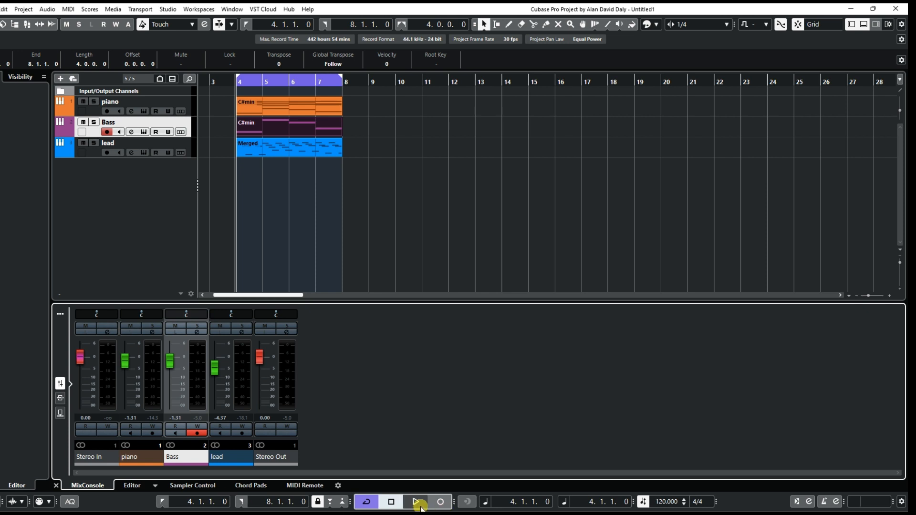
left_click(415, 502)
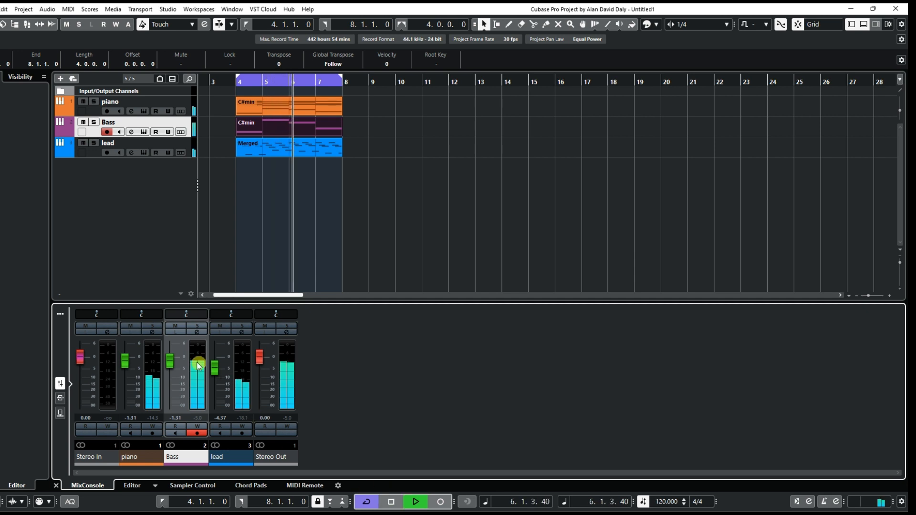
left_click(170, 361)
mouse_move(171, 365)
left_mouse_down()
mouse_move(126, 363)
mouse_move(126, 372)
mouse_move(173, 373)
left_mouse_up()
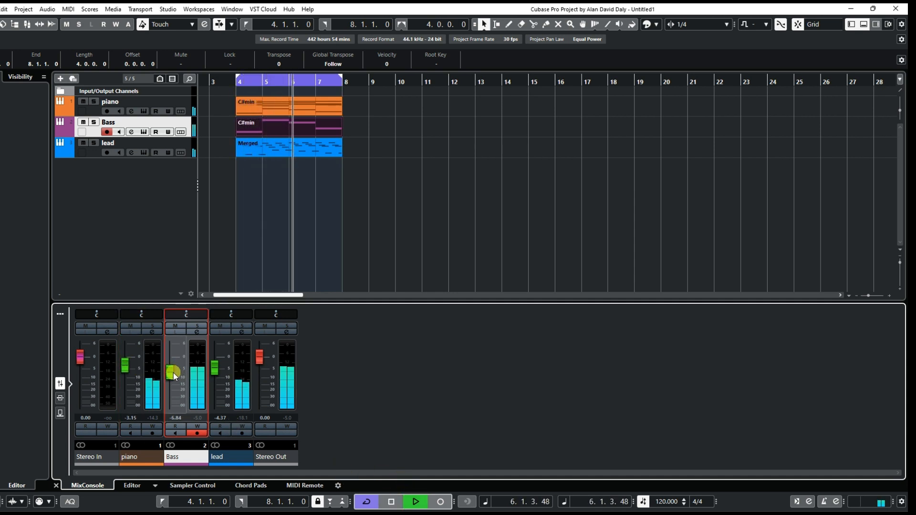
left_click(391, 501)
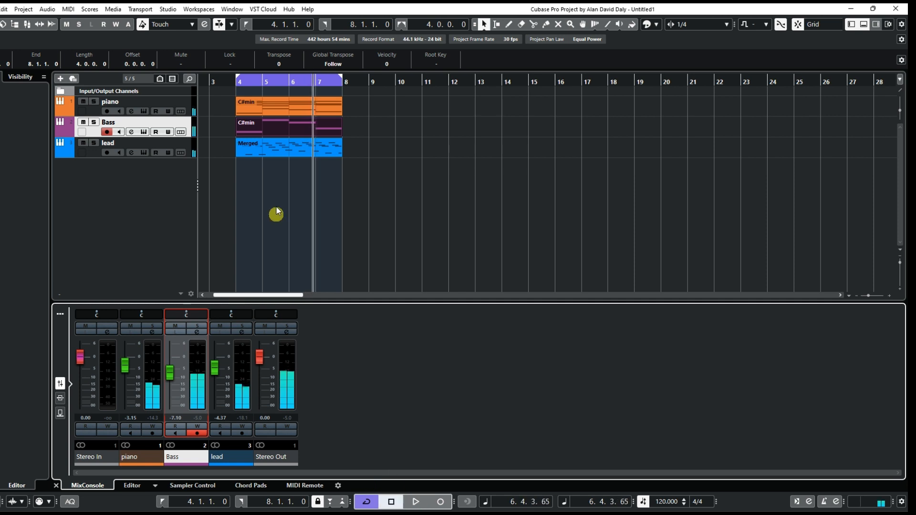
left_click(232, 83)
left_click(227, 97)
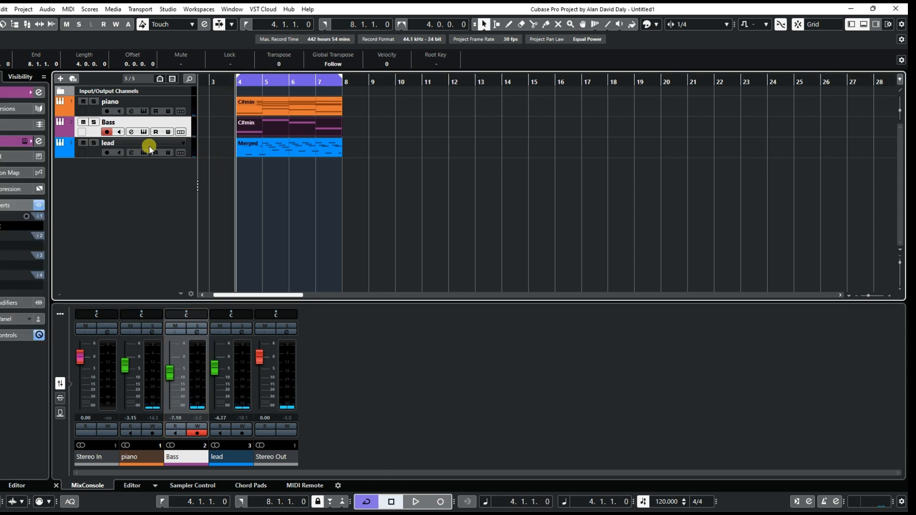
Open the lead track's HALion Sonic instrument, filter its programs by Synth Lead and load Accented Saw.
left_click(93, 153)
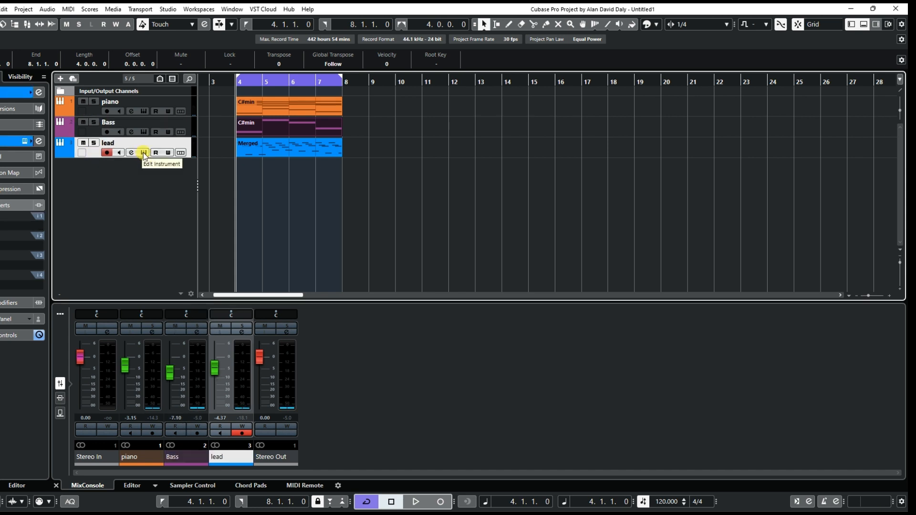
left_click(144, 152)
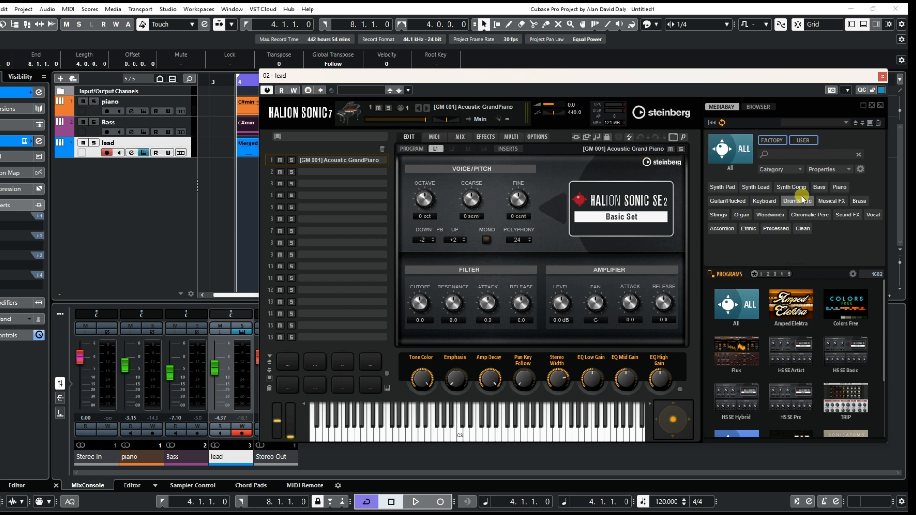
left_click(766, 188)
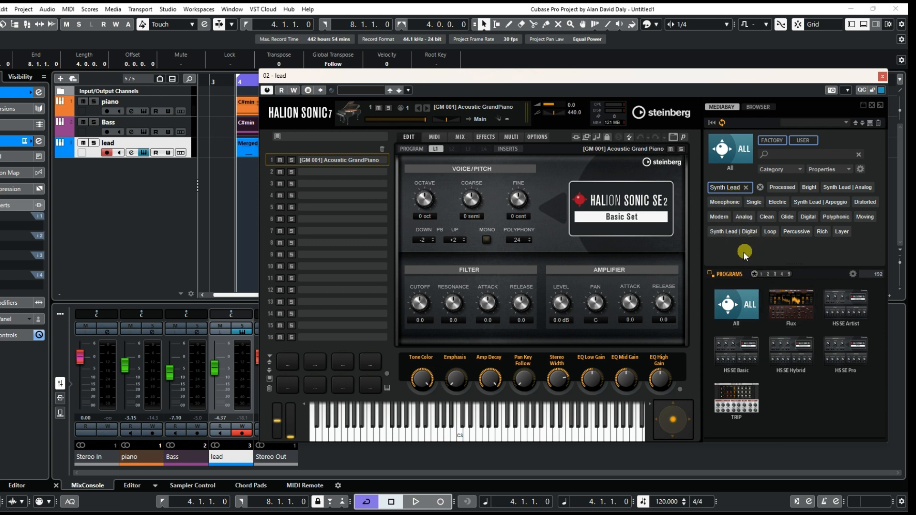
left_click(735, 315)
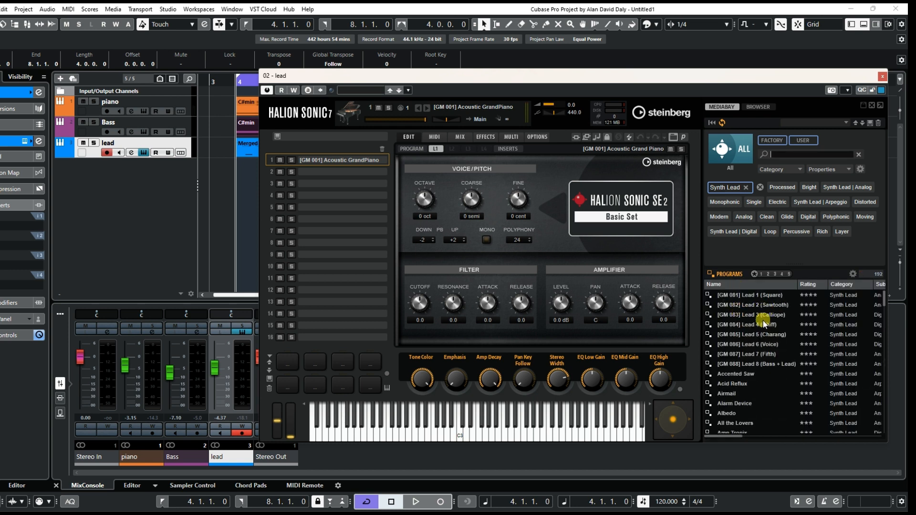
left_click(741, 375)
double_click(740, 375)
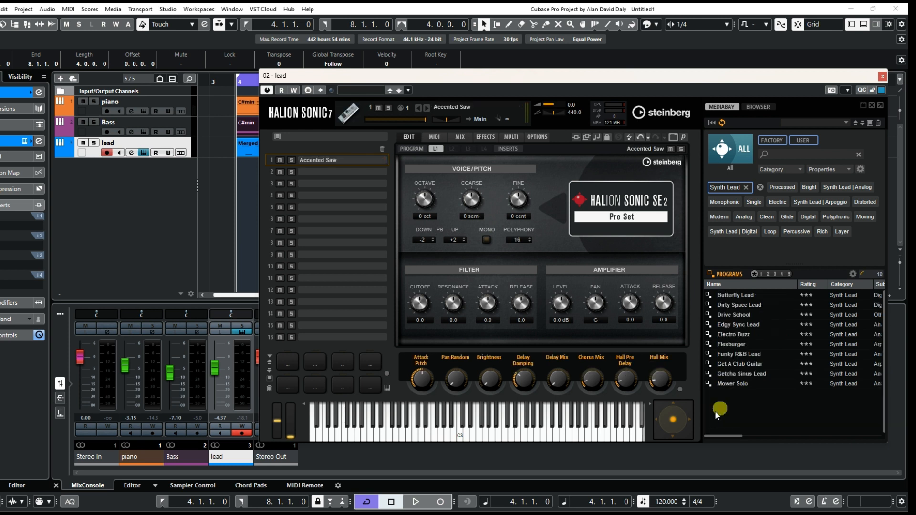
Audition the Accented Saw sound with a few notes on the on-screen keyboard and close the instrument window.
left_click(420, 435)
left_click(453, 436)
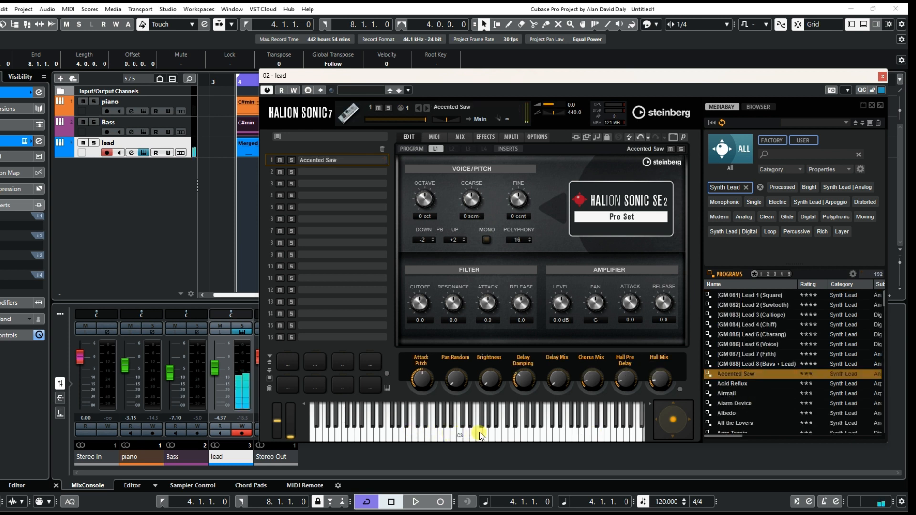
left_click(479, 435)
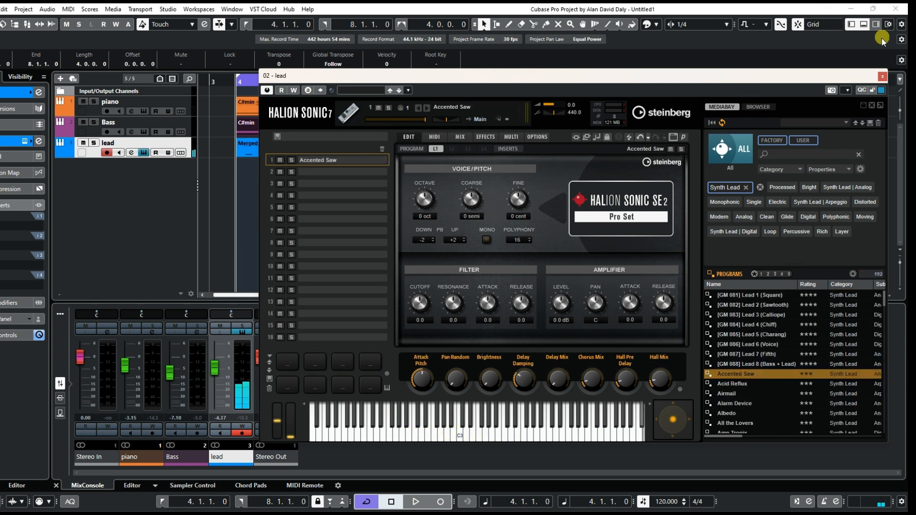
left_click(882, 77)
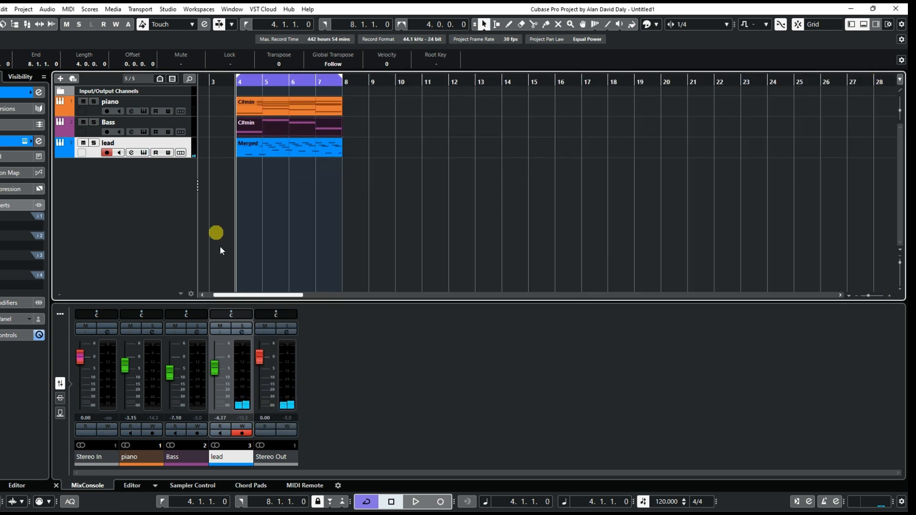
Play the loop, raise the lead channel's volume to about -3.38 dB, then stop and return to bar 4.
left_click(412, 502)
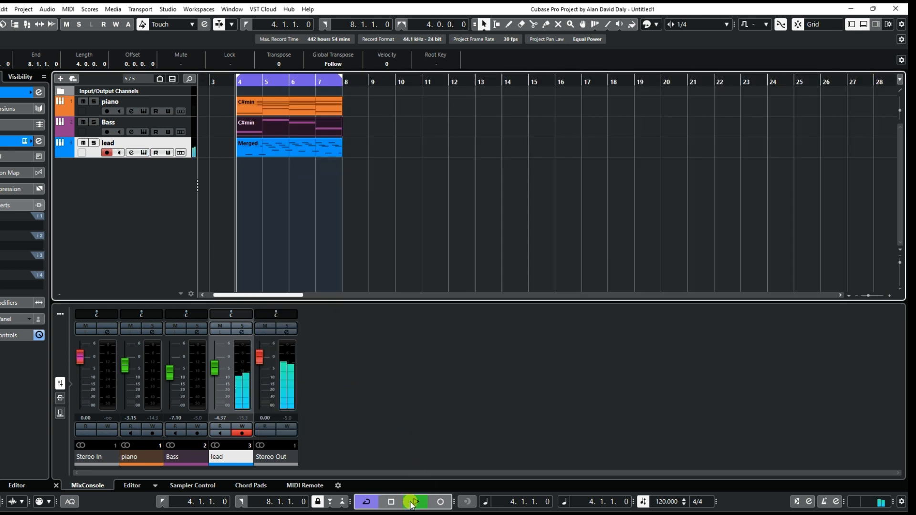
left_click_drag(213, 370, 213, 373)
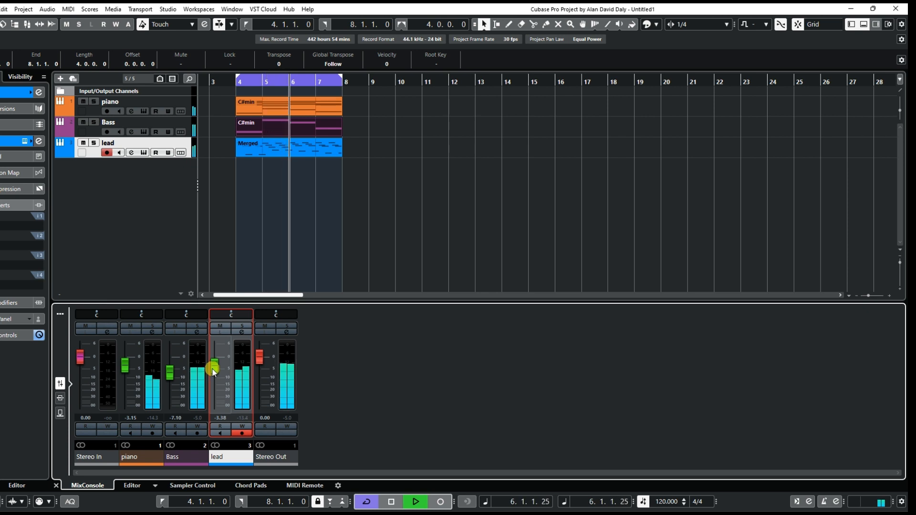
left_click(396, 503)
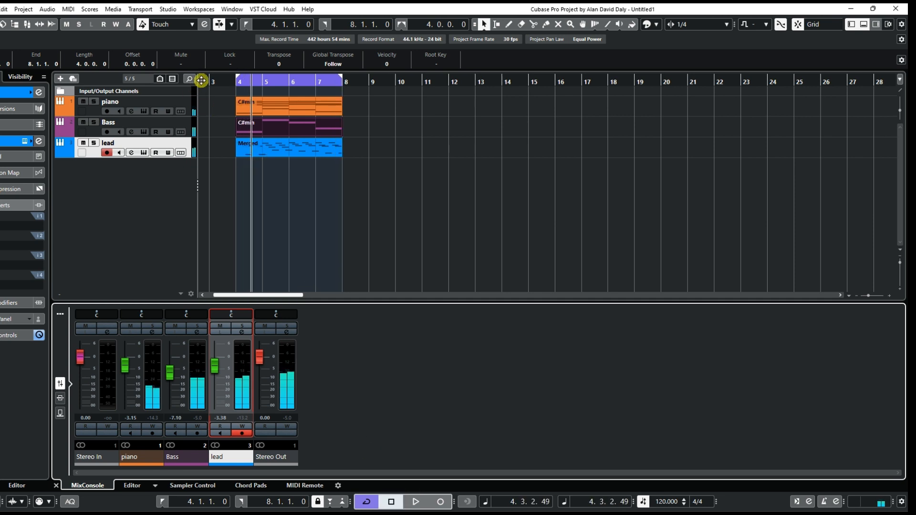
left_click(223, 80)
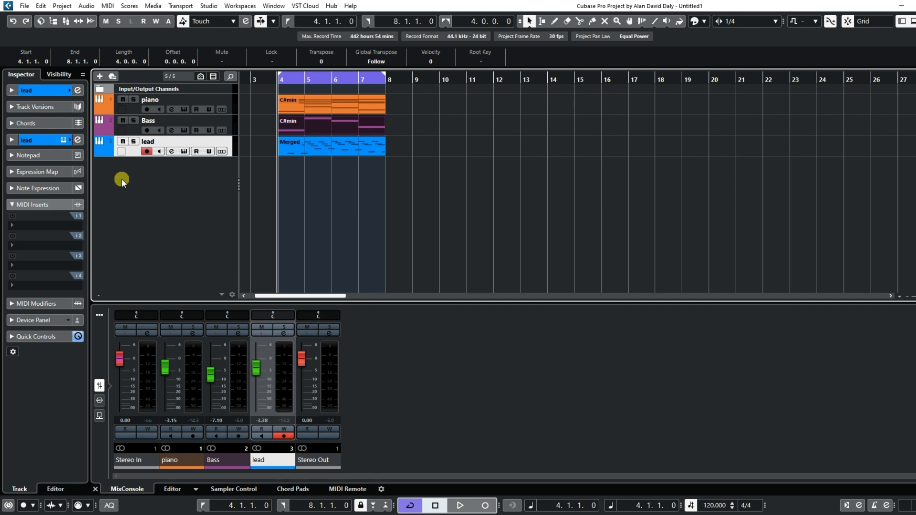
Duplicate the lead track and rename the copy LEAD pluck.
right_click(132, 154)
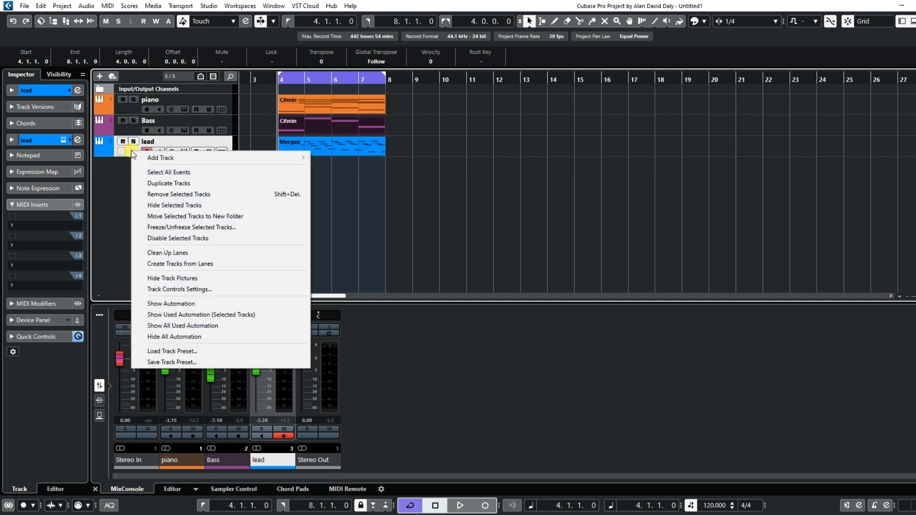
left_click(170, 184)
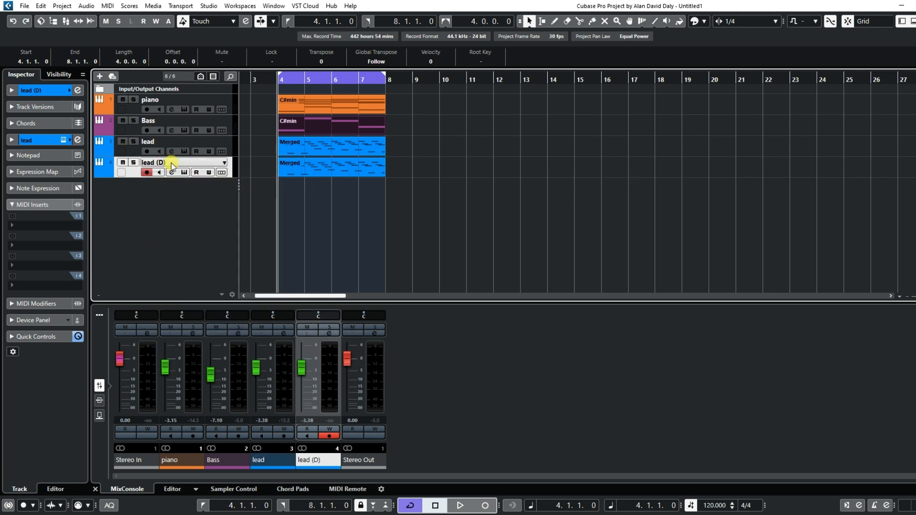
double_click(171, 163)
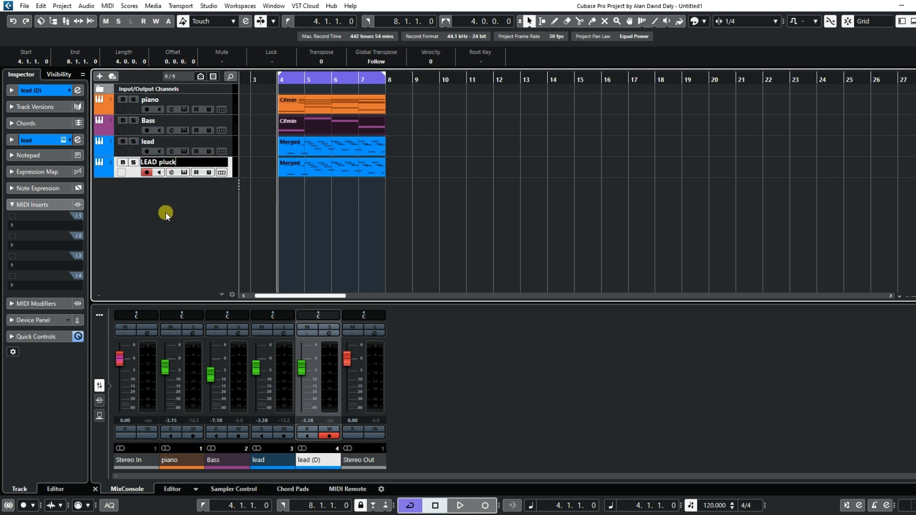
key("Return")
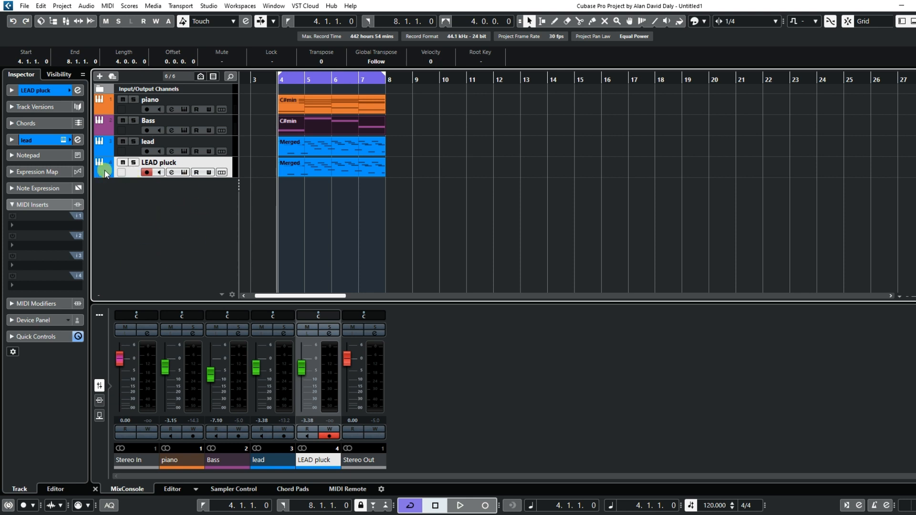
Change the LEAD pluck track's colour to green to distinguish it from the lead track.
left_click(68, 90)
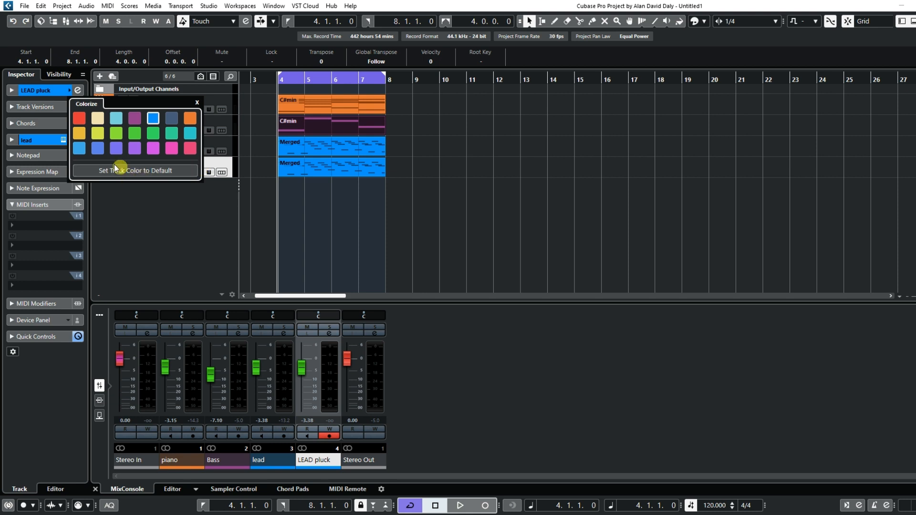
left_click(153, 135)
left_click(199, 248)
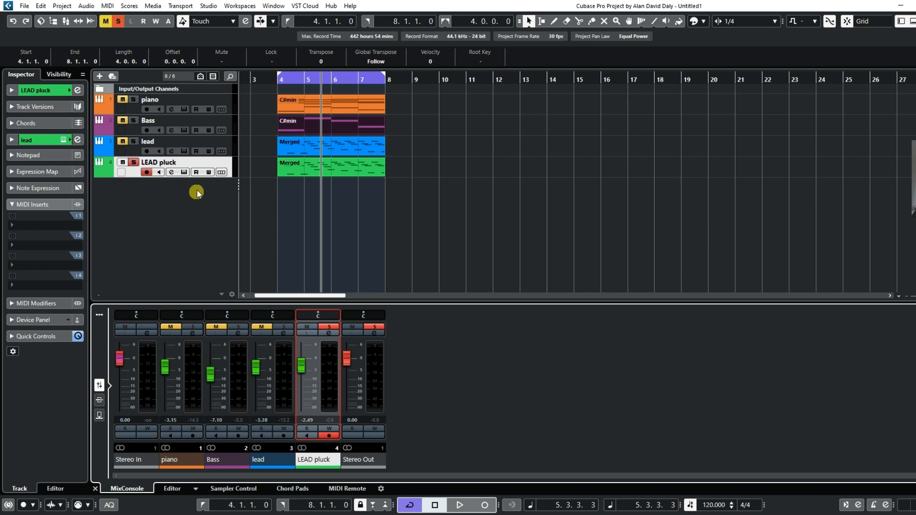
Open the LEAD pluck track's HALion Sonic, filter programs by Synth Lead, search for pluck and load Pluck Excursion.
left_click(185, 173)
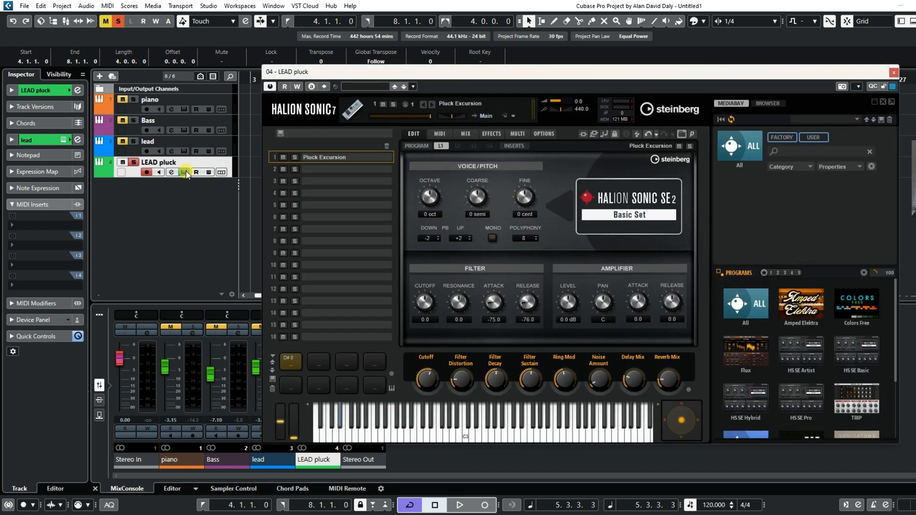
left_click_drag(780, 70, 755, 48)
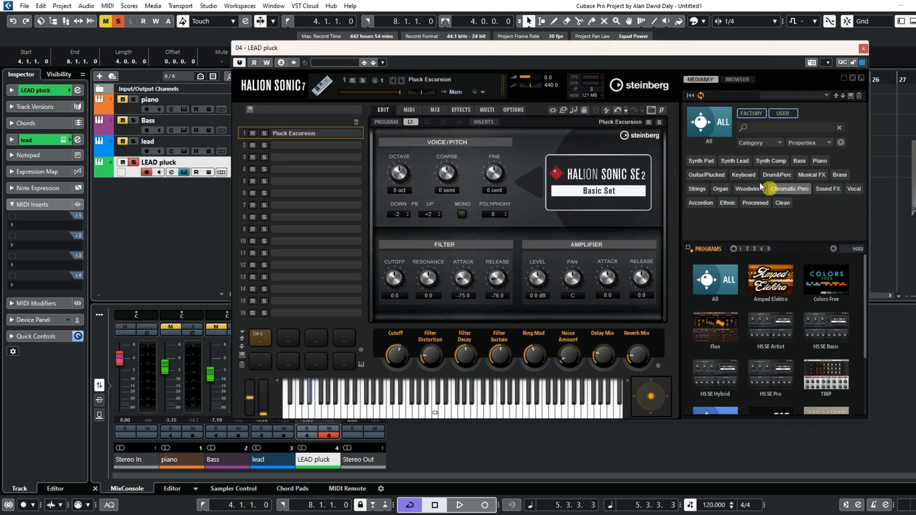
left_click(734, 162)
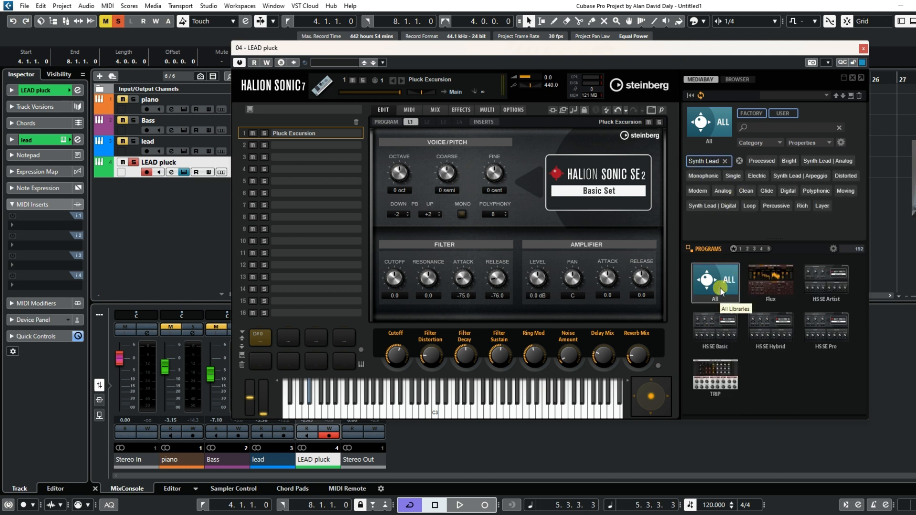
left_click(755, 281)
left_click(772, 126)
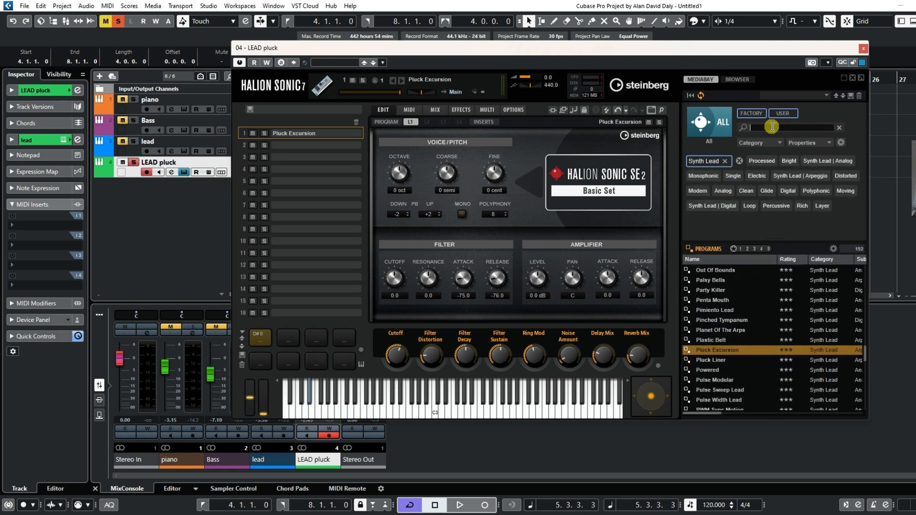
type("pl")
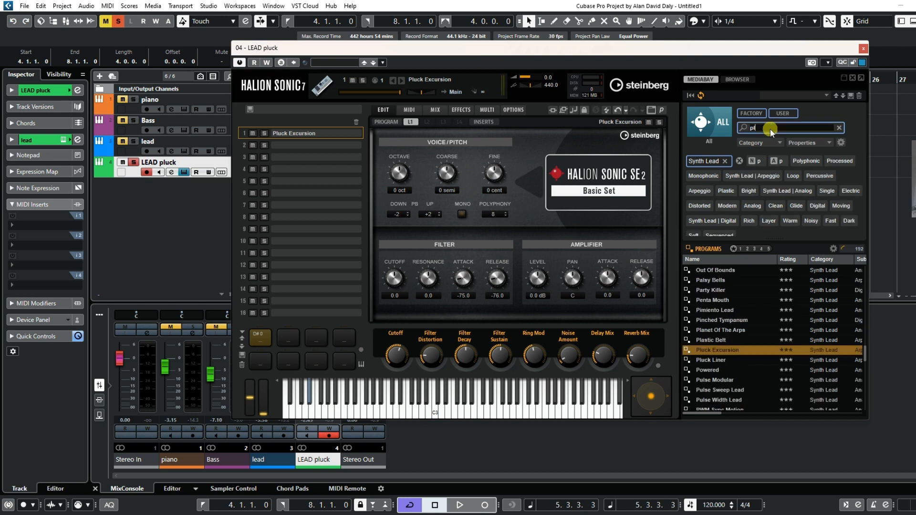
type("uck")
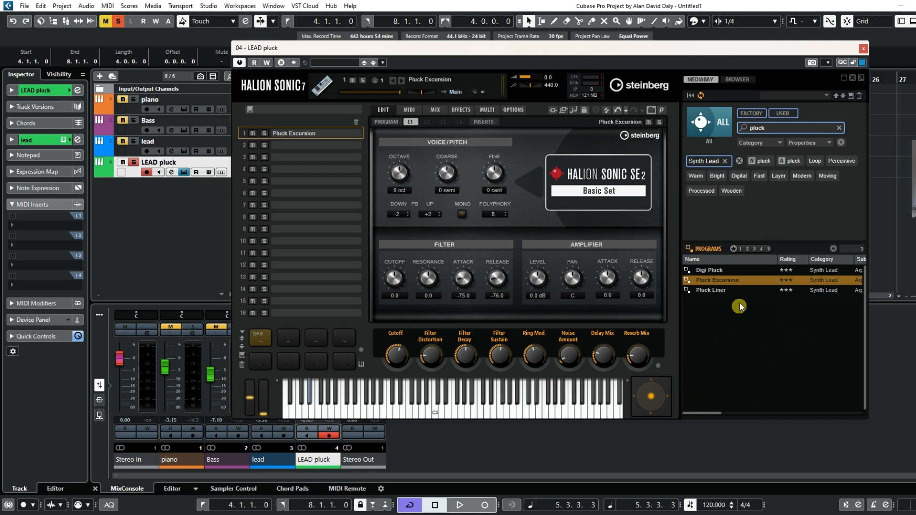
double_click(720, 281)
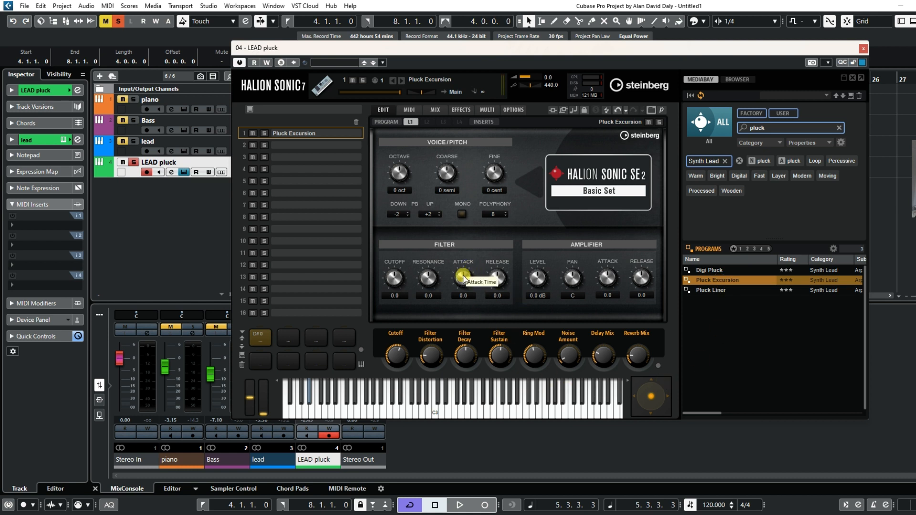
Set Pluck Excursion's filter attack to -85 and release to -92, audition it in the loop and close the instrument window.
left_click_drag(464, 279, 463, 282)
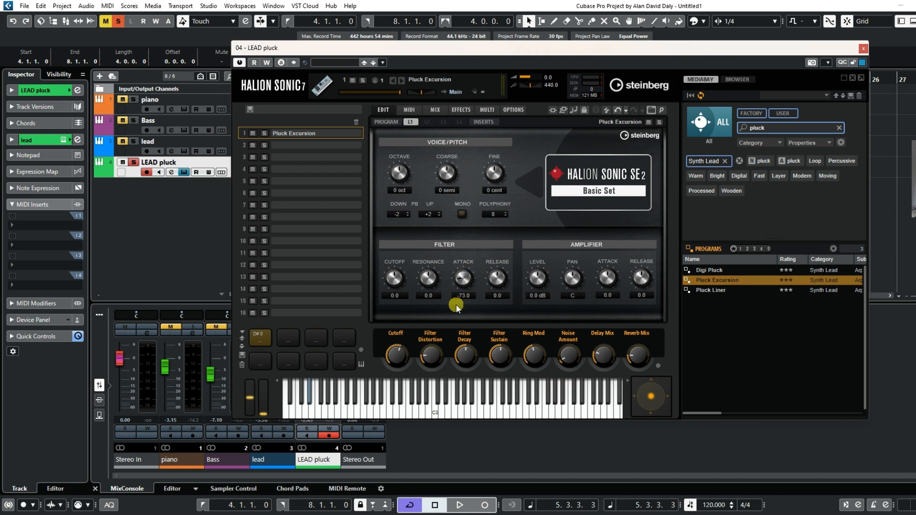
left_click_drag(500, 273, 495, 285)
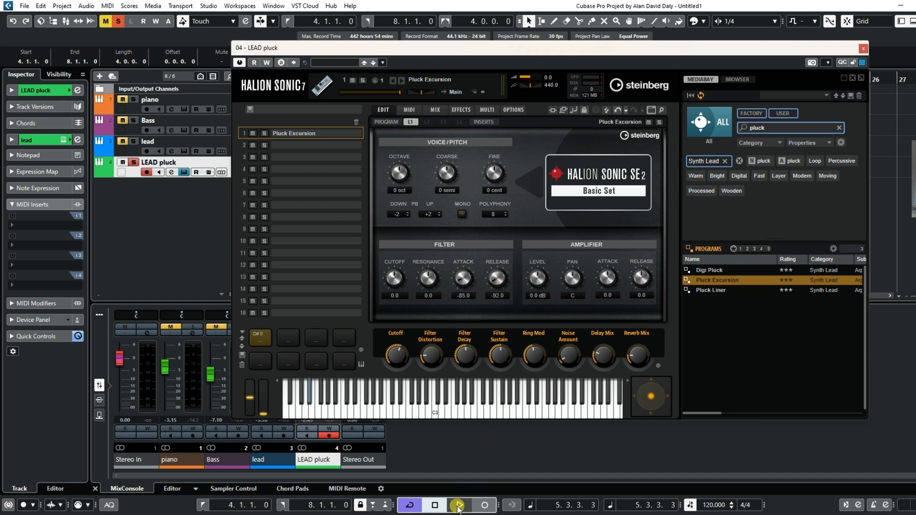
left_click(459, 506)
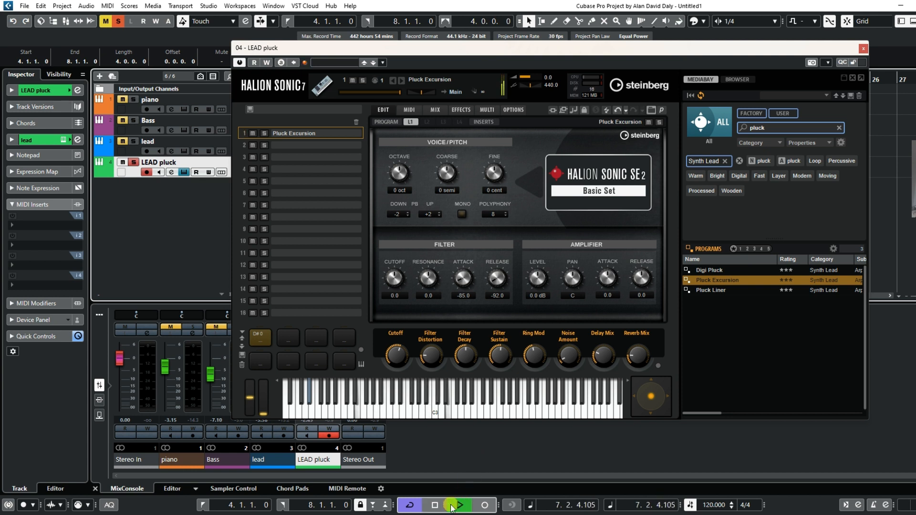
left_click(436, 506)
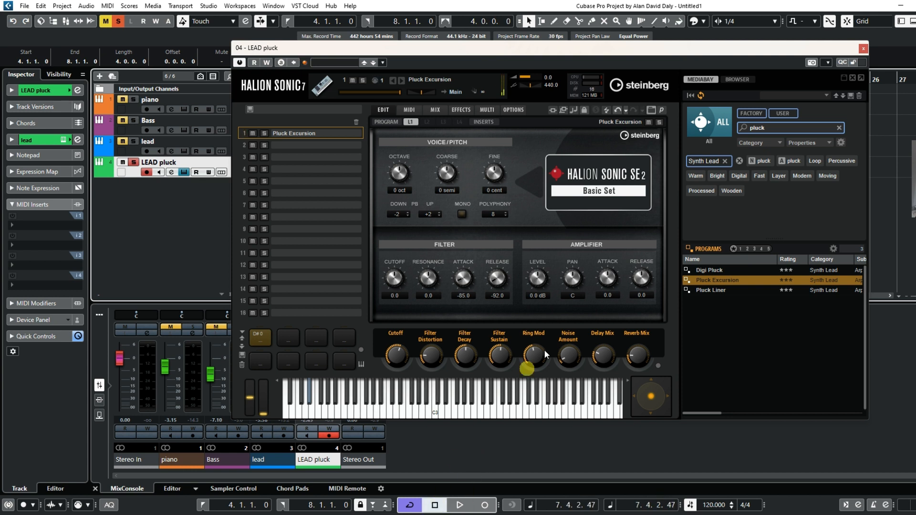
left_click(864, 49)
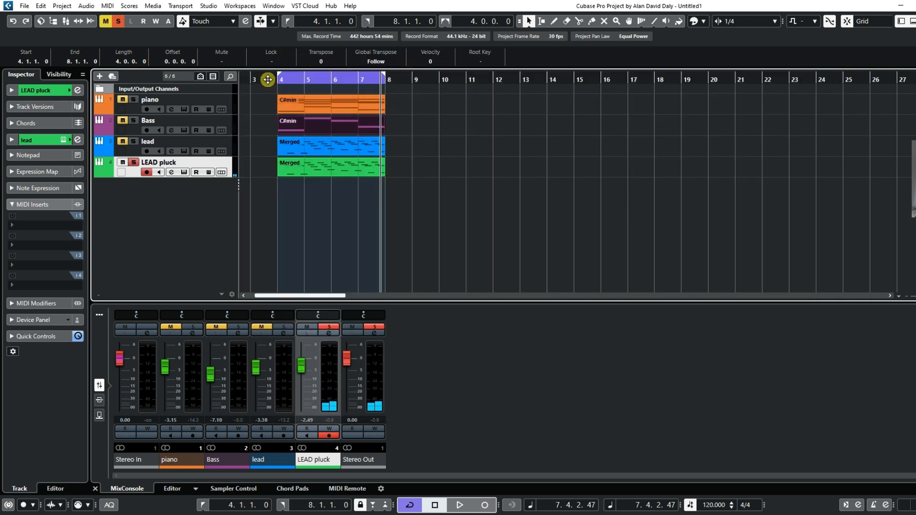
Clear the solo, play the full loop from bar 4 and set LEAD pluck to -4.11, lead to -8.17 and piano to -1.68 dB.
left_click(268, 79)
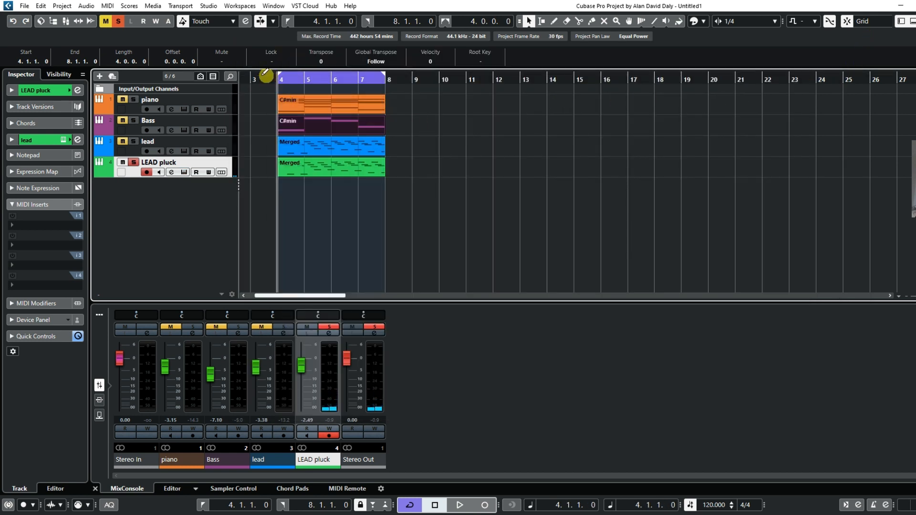
left_click(119, 22)
left_click(461, 504)
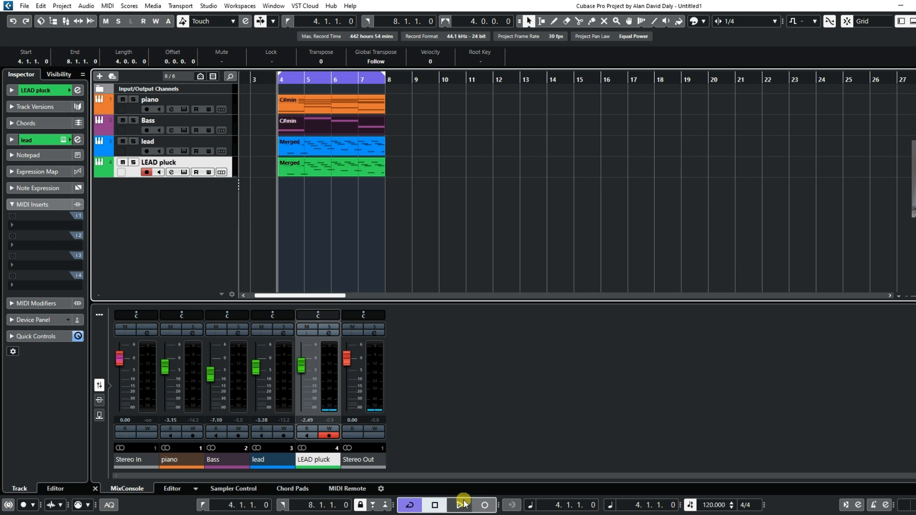
left_click(305, 367)
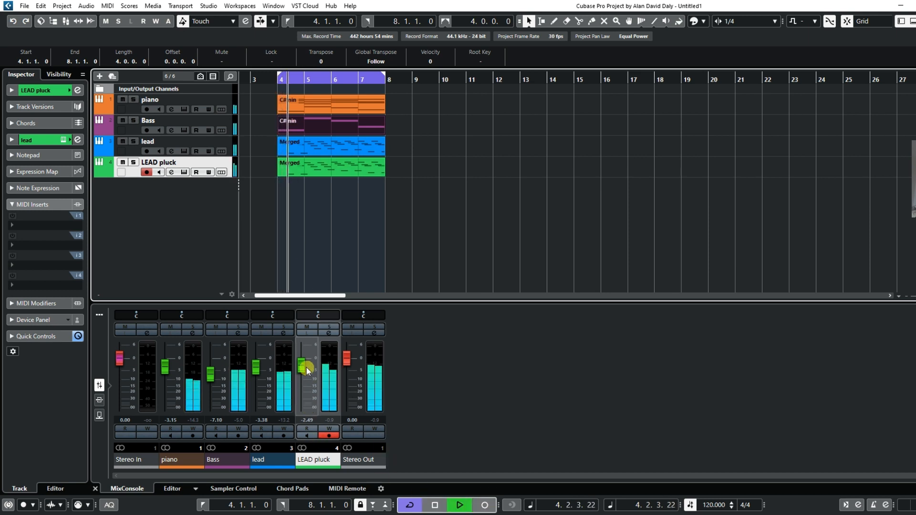
left_click_drag(302, 367, 255, 379)
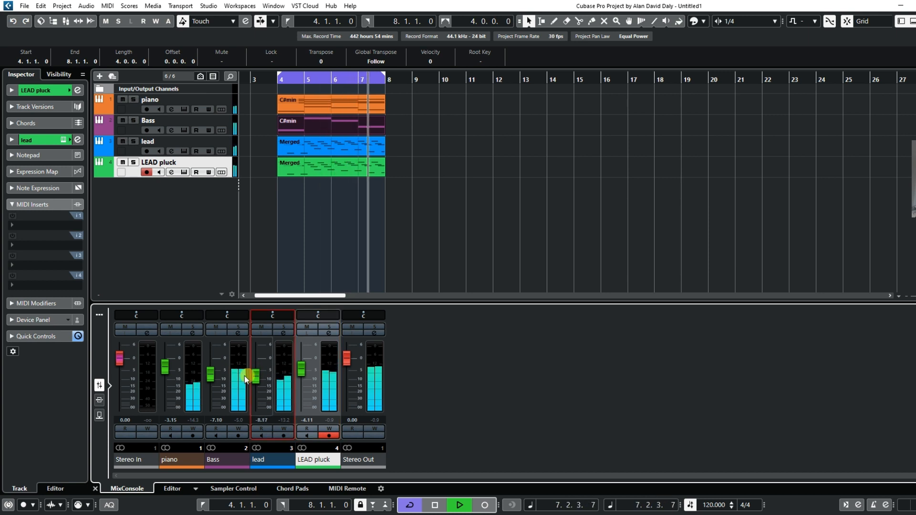
left_click_drag(172, 369, 169, 366)
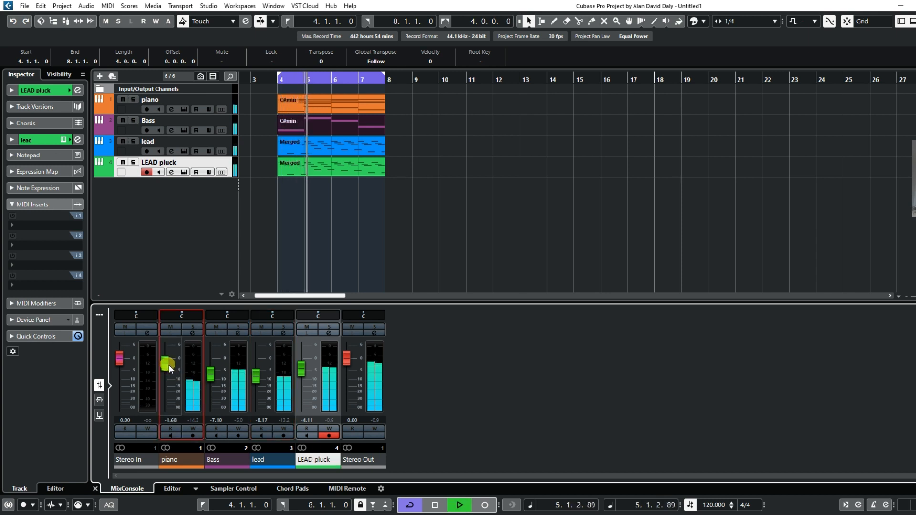
left_click(435, 505)
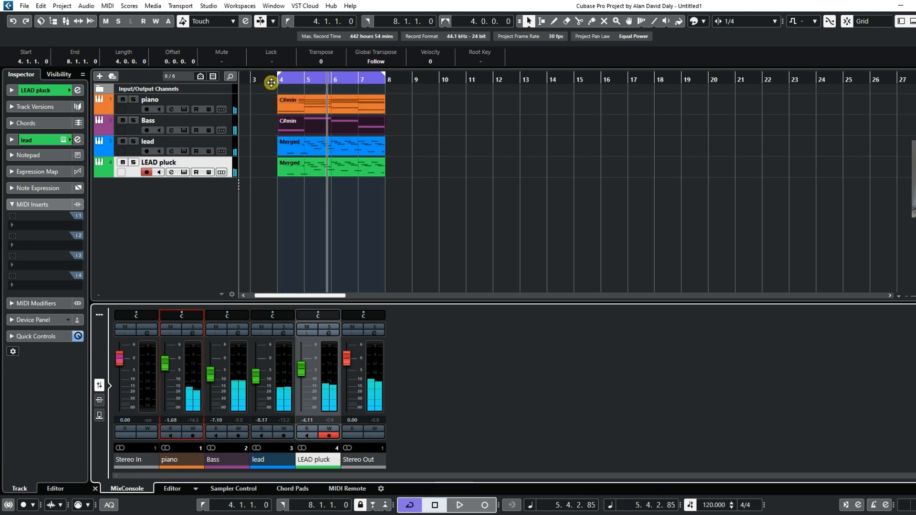
Repeat the four tracks' parts five more times up to bar 28 and extend the cycle range to bar 28.
left_click_drag(268, 96, 384, 181)
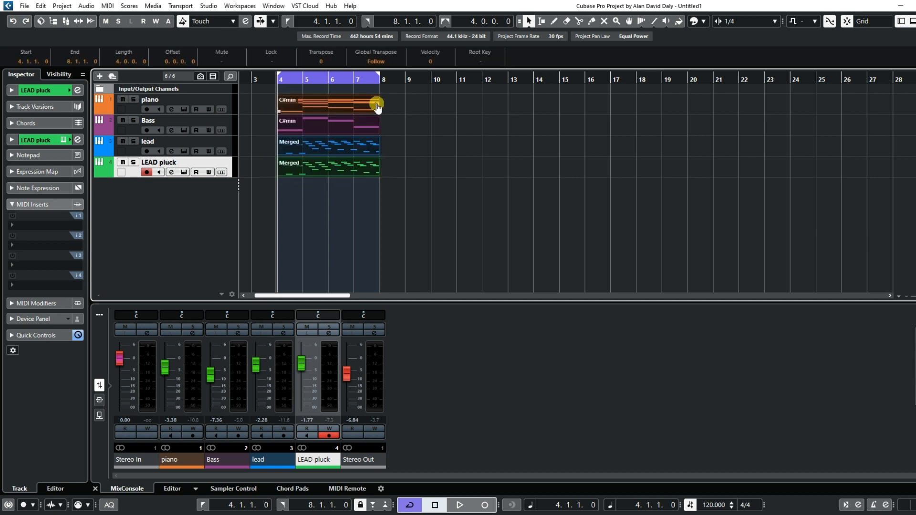
left_click_drag(380, 105, 834, 109)
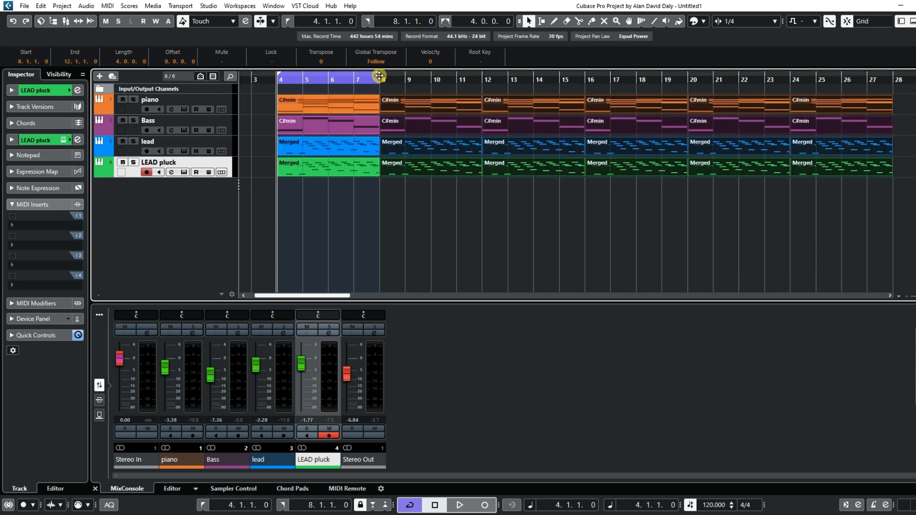
left_click_drag(380, 77, 892, 92)
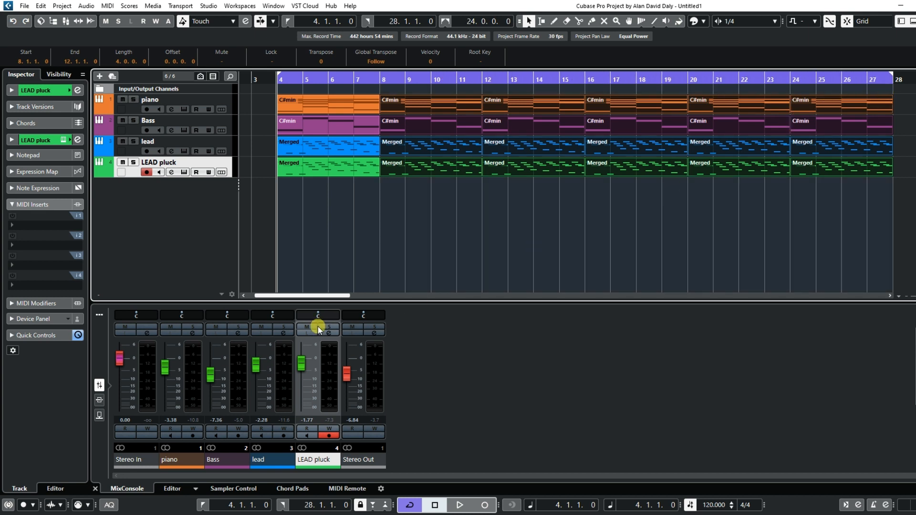
left_click(430, 228)
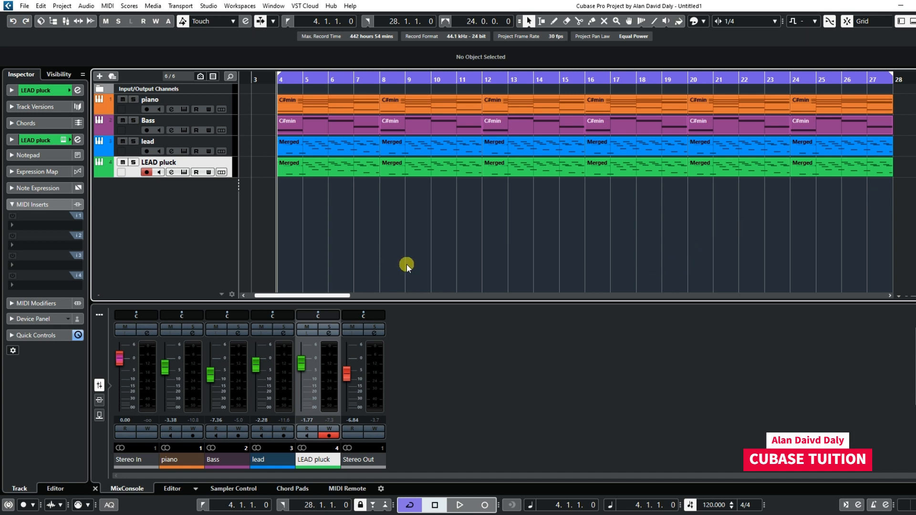
Hide the Inspector and add a Groove Agent SE instrument track named DRUM, routed to Stereo Out.
left_click(12, 205)
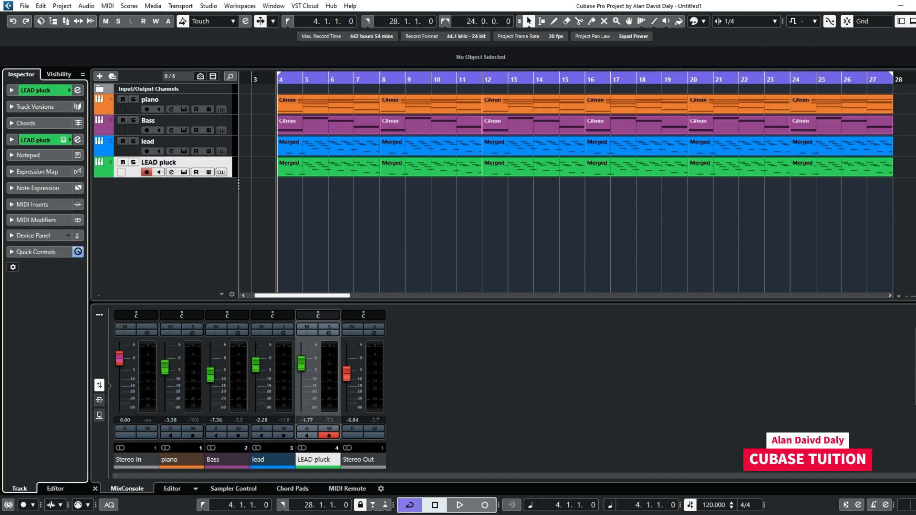
left_click(901, 21)
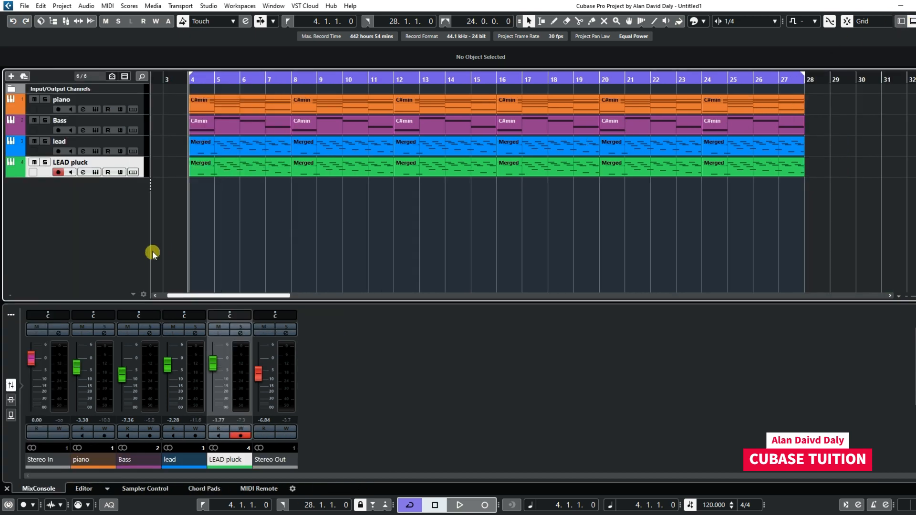
right_click(98, 233)
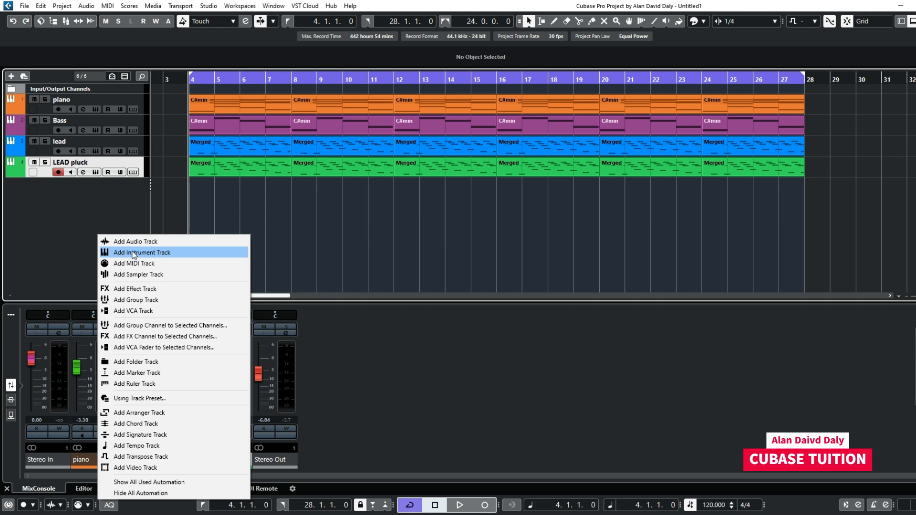
left_click(135, 252)
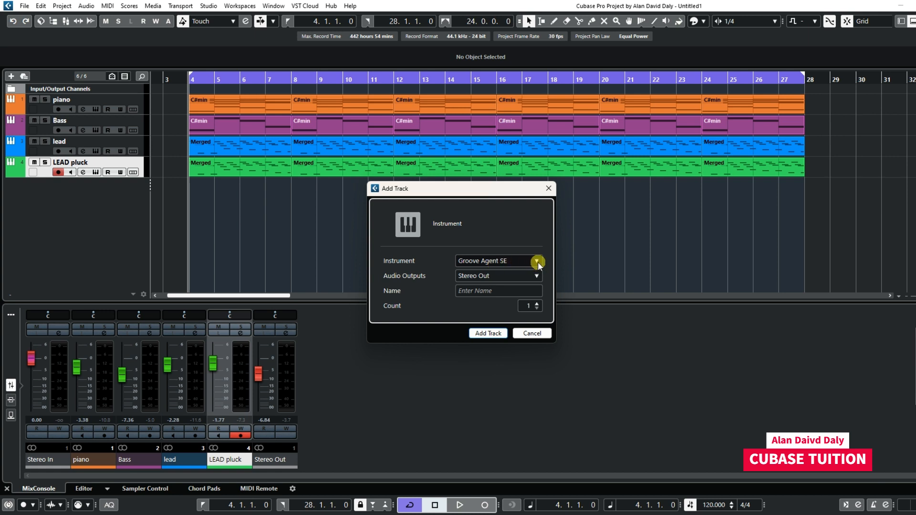
left_click(512, 287)
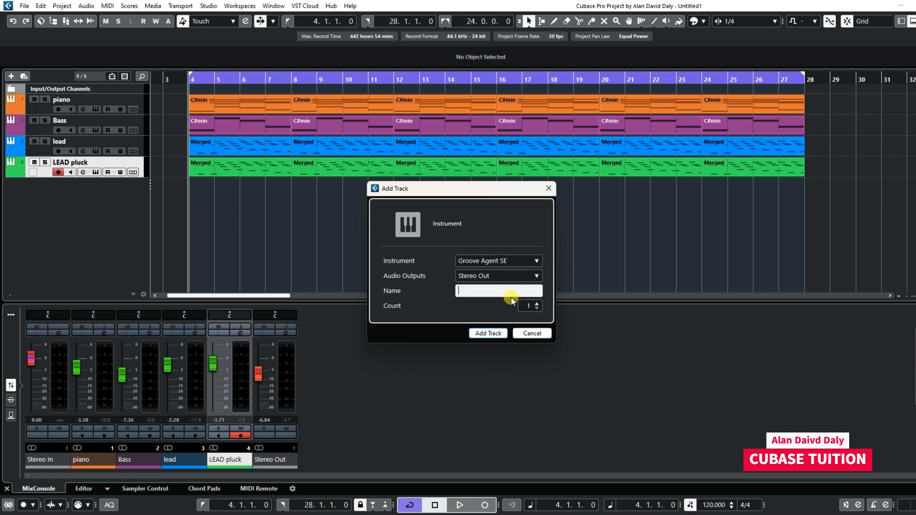
type("DRUM")
left_click(490, 332)
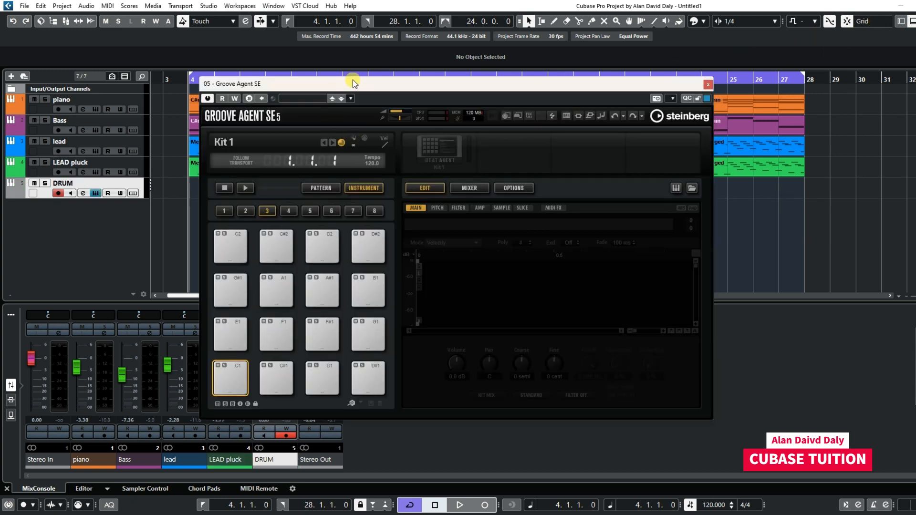
Move the Groove Agent SE window aside, show the Inspector again and colour the DRUM track yellow.
left_click_drag(353, 80, 409, 79)
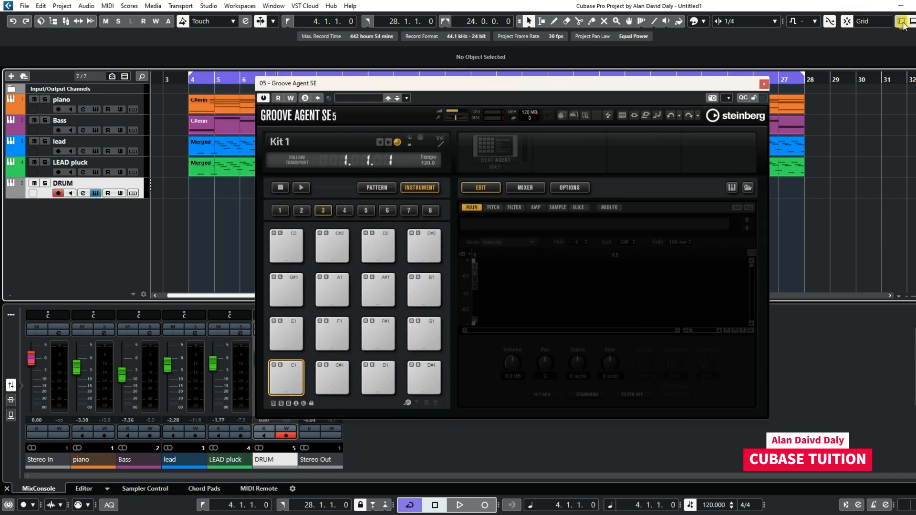
left_click(902, 22)
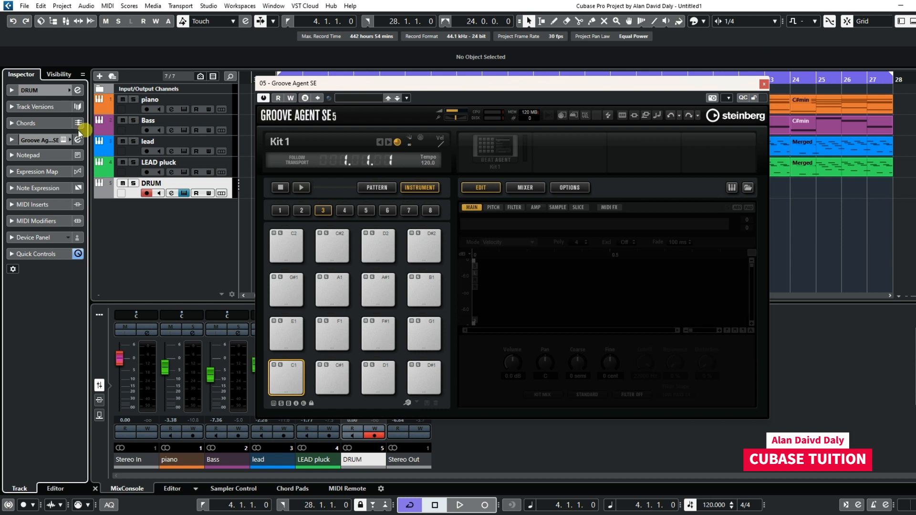
left_click(69, 90)
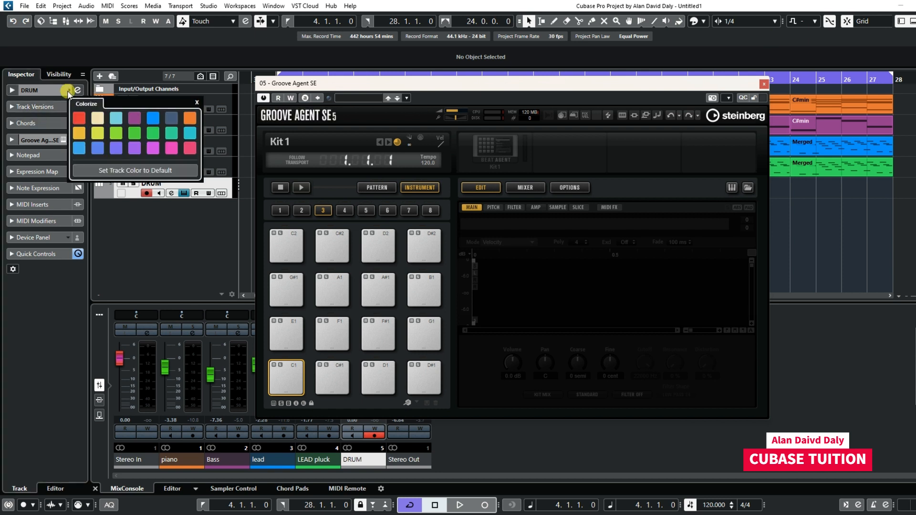
left_click(82, 133)
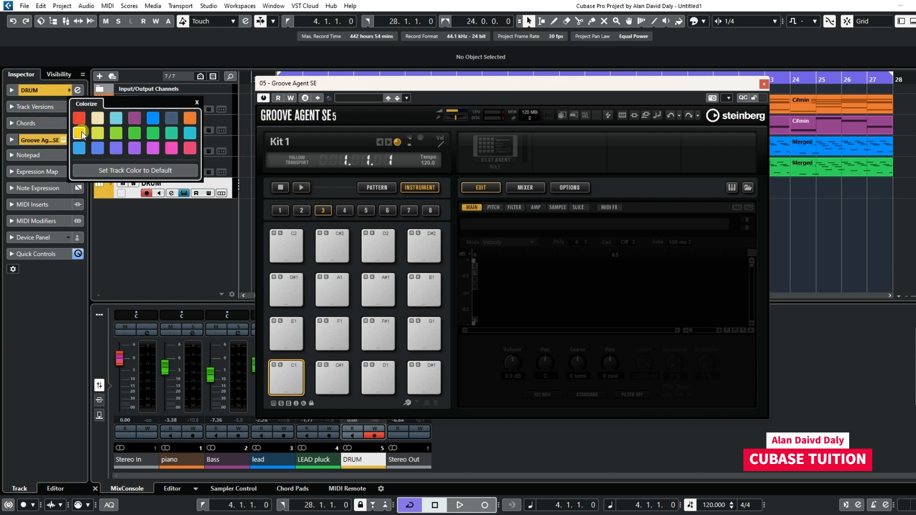
left_click(151, 223)
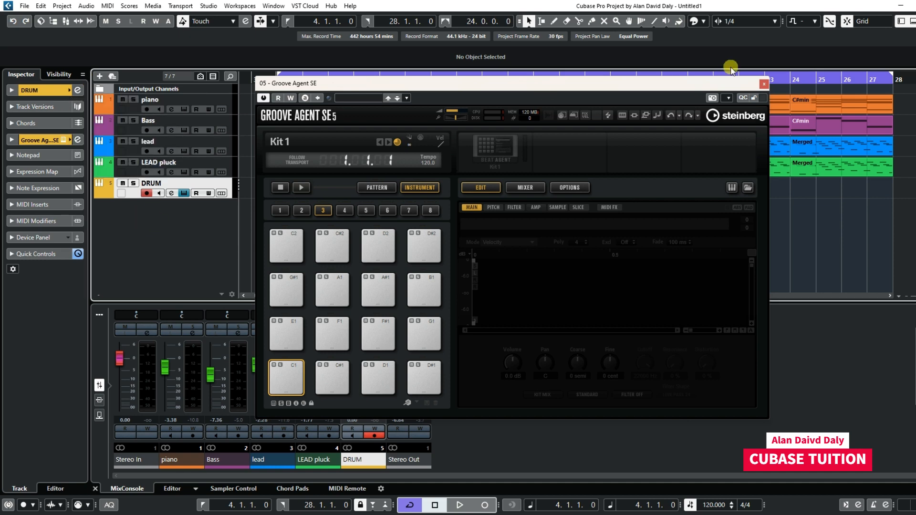
Hide the Inspector and load the Palm Islands kit from the Electronica/Dance style into Groove Agent SE.
left_click(903, 22)
left_click_drag(401, 83, 599, 82)
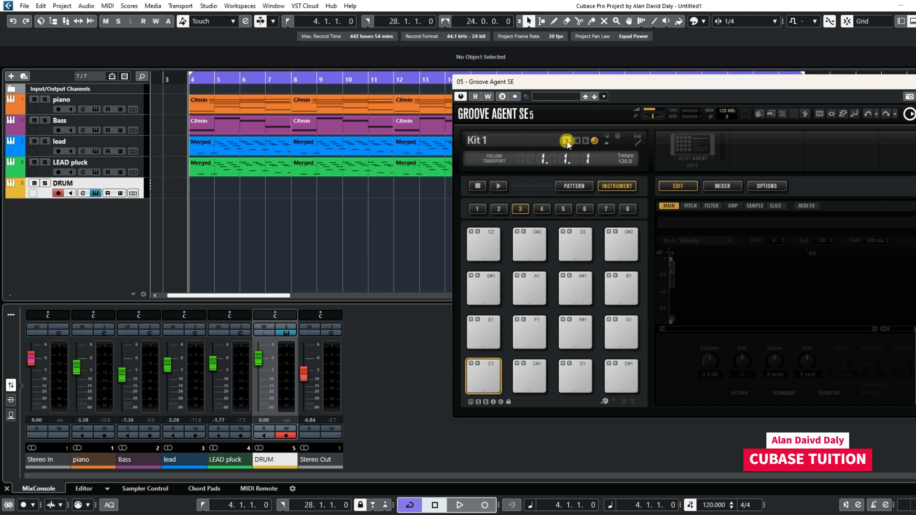
left_click(567, 141)
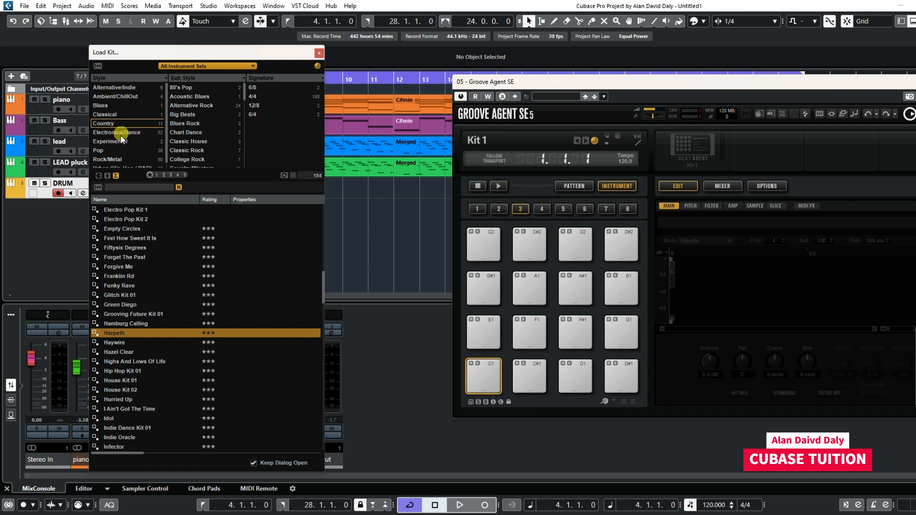
scroll(142, 125, "down", 1)
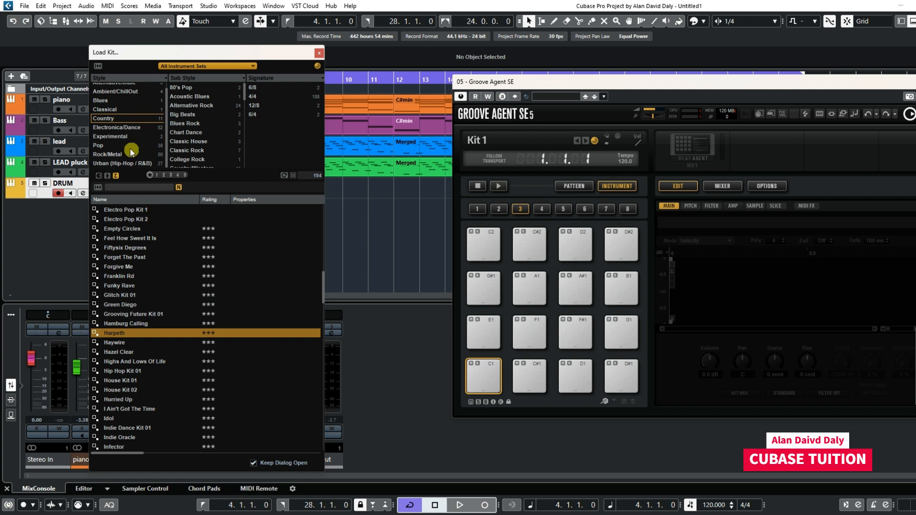
left_click(136, 129)
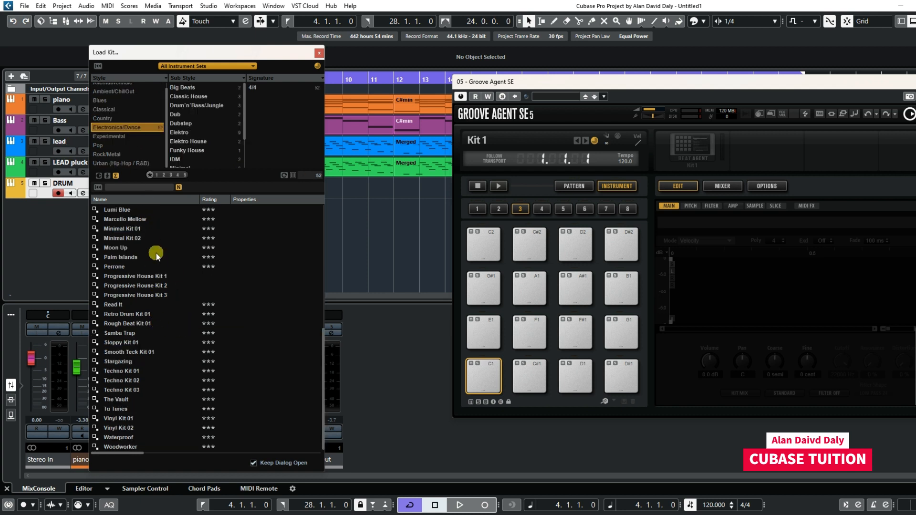
scroll(158, 270, "up", 9)
scroll(157, 270, "down", 5)
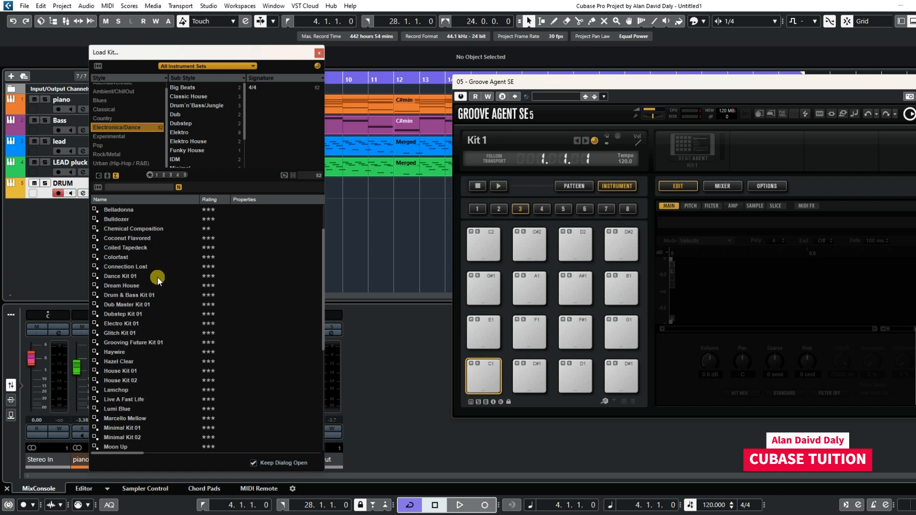
scroll(157, 334, "down", 4)
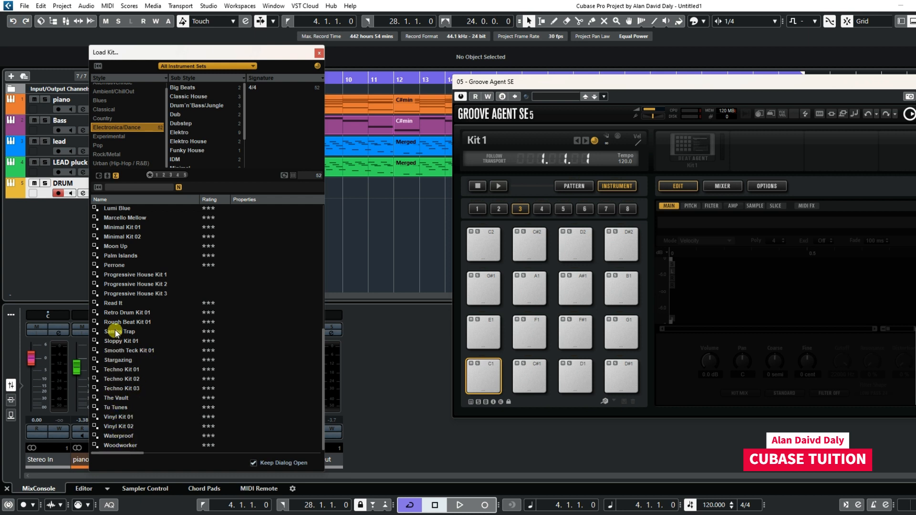
double_click(121, 256)
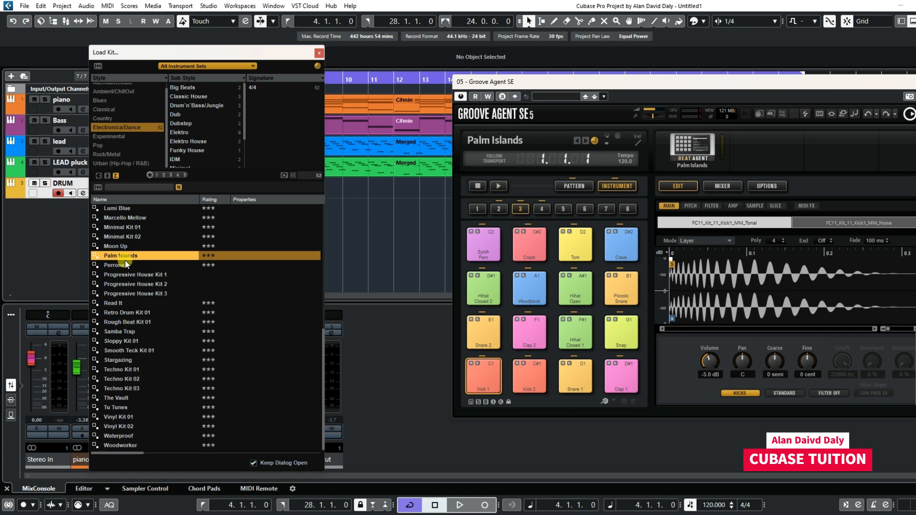
left_click(320, 53)
Audition the Snare 2, Clap 2, Woodblock, Hihat Open and Piccolo Snare pads of the Palm Islands kit.
left_click_drag(547, 86, 435, 115)
left_click(374, 361)
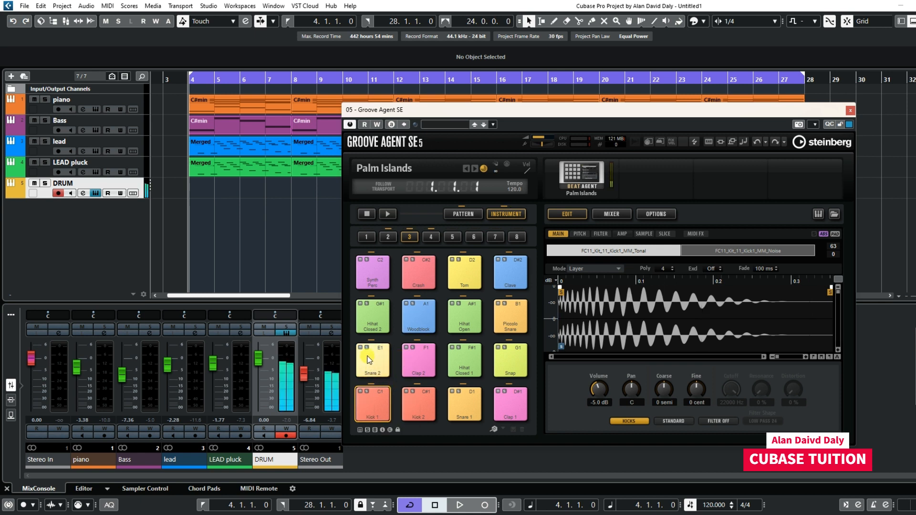
left_click(428, 365)
left_click(419, 319)
left_click(465, 319)
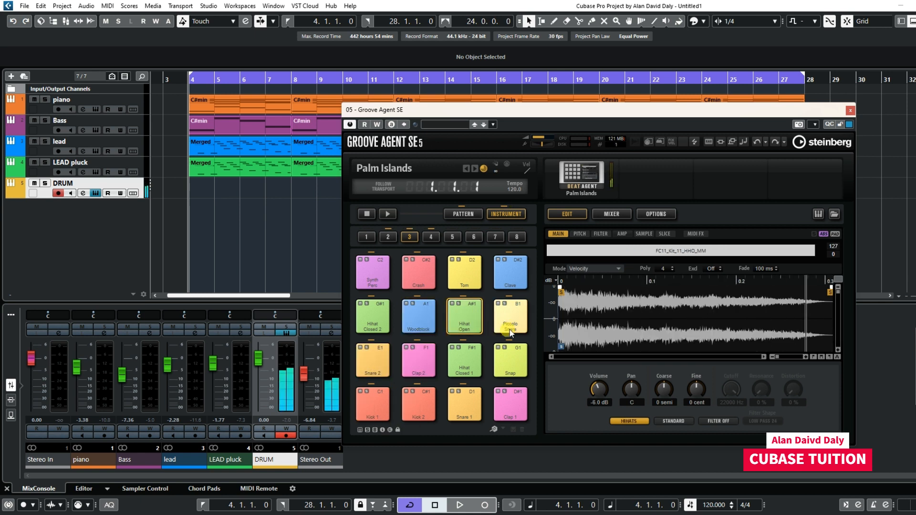
left_click(511, 319)
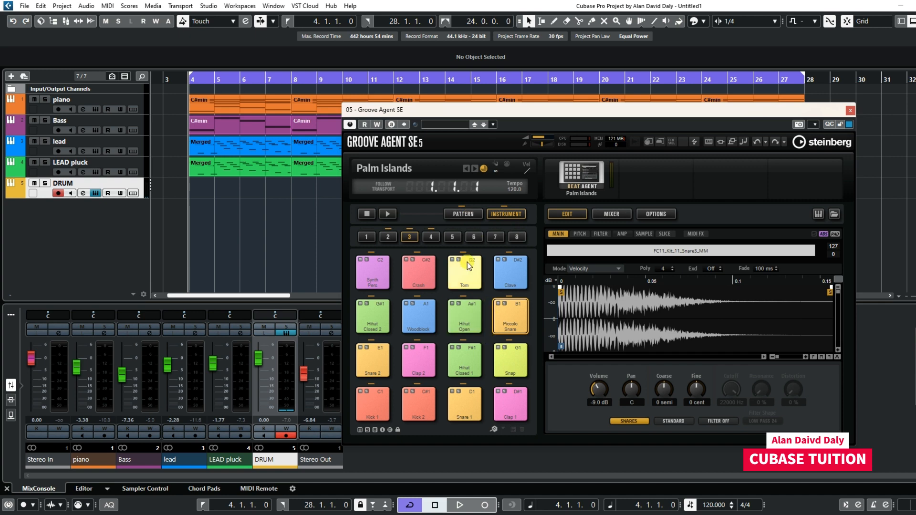
Preview the kit's Intro pattern and place it on the DRUM track at bars 4 and 10.
left_click(452, 216)
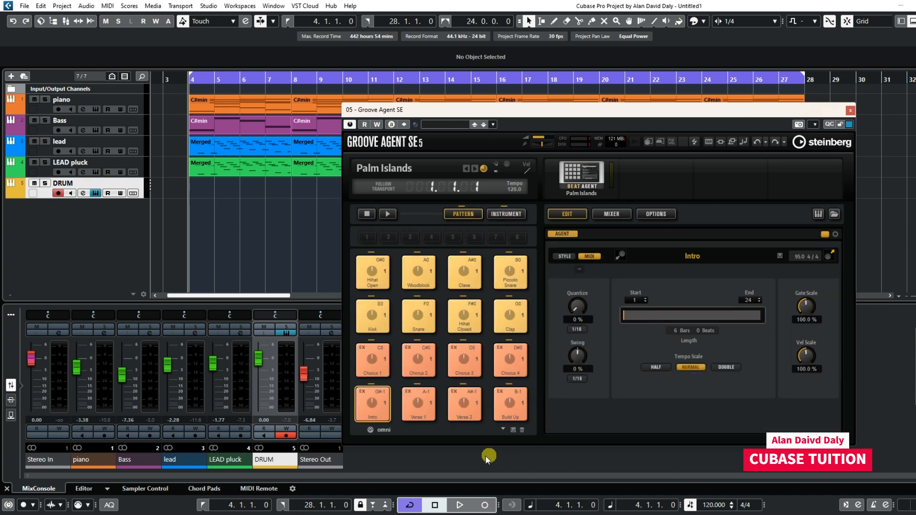
left_click(374, 406)
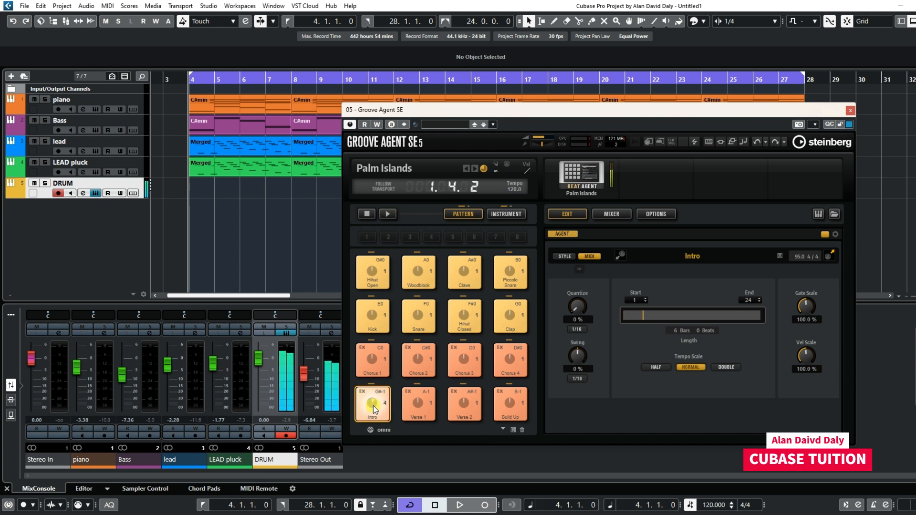
left_click_drag(495, 113, 542, 203)
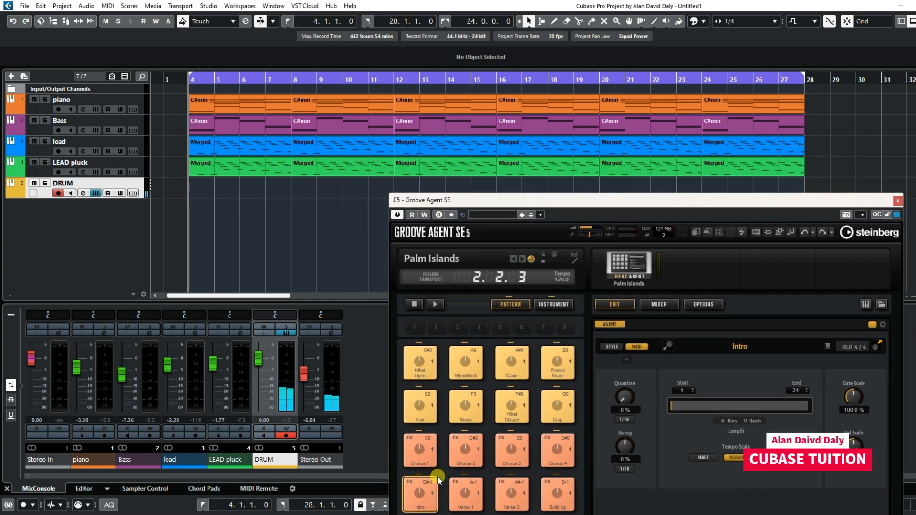
left_click_drag(438, 480, 194, 189)
left_click_drag(431, 493, 350, 188)
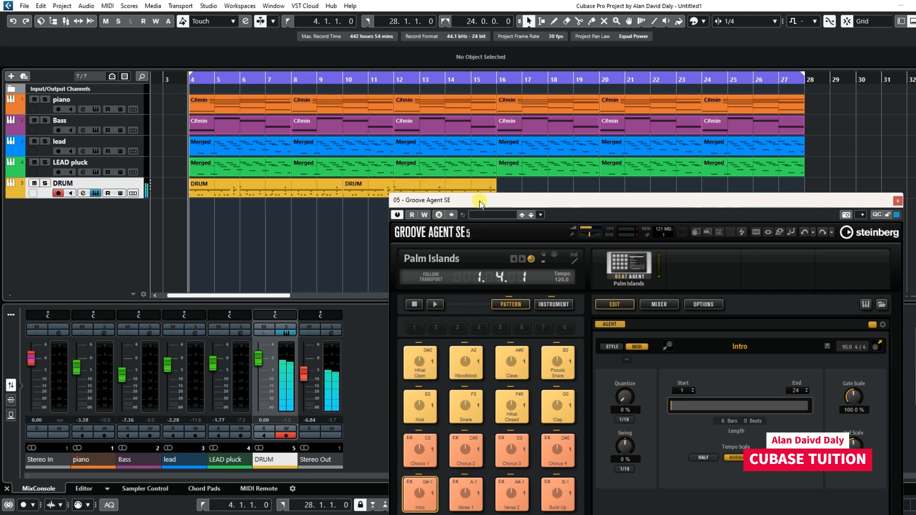
Place the Verse 2 pattern on the DRUM track at bars 16, 20 and 24, and close the Groove Agent SE window.
left_click_drag(480, 203, 418, 221)
left_click(457, 510)
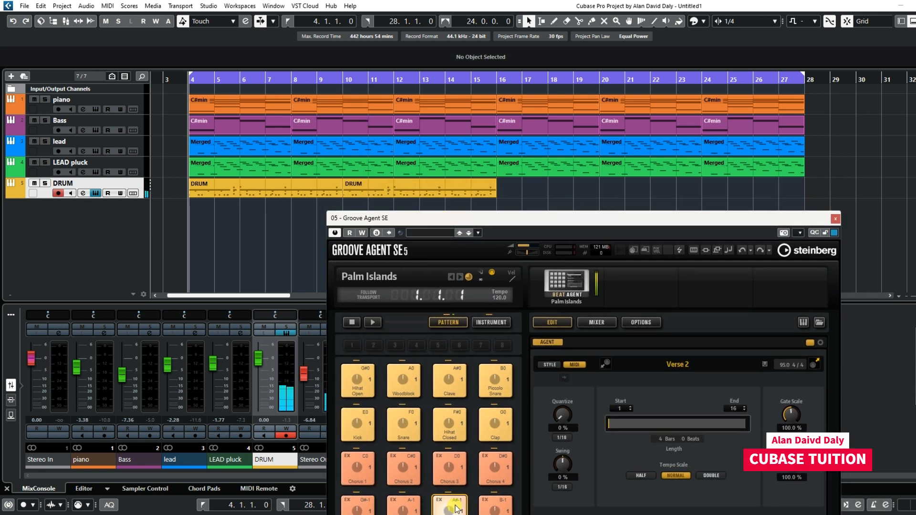
left_click_drag(457, 510, 504, 190)
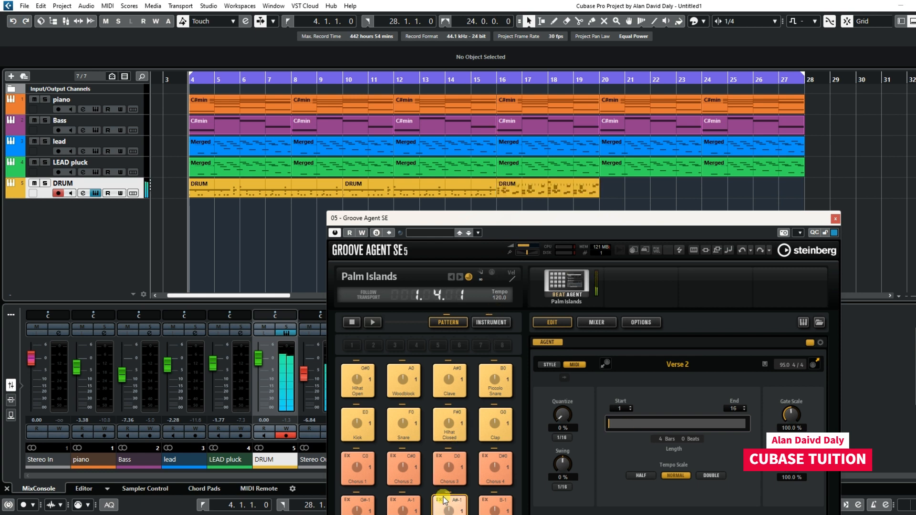
left_click_drag(455, 506, 610, 261)
left_click_drag(611, 188, 611, 188)
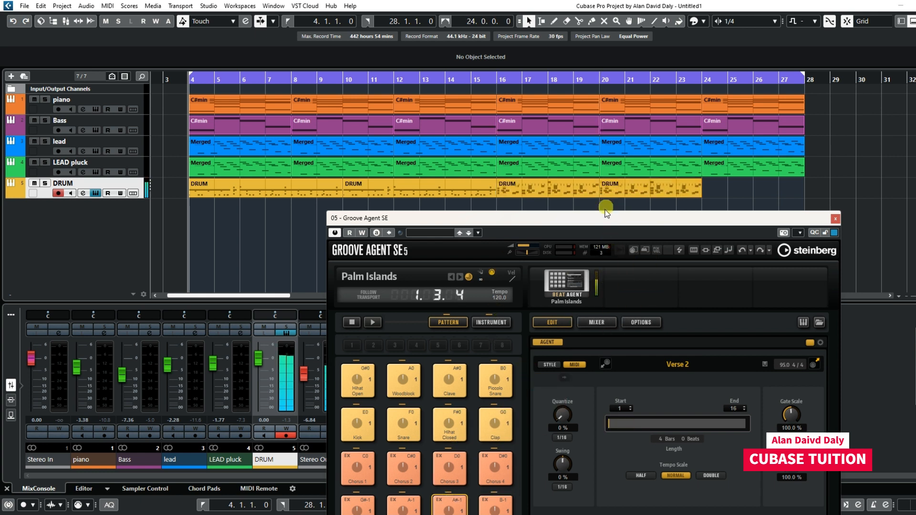
left_click_drag(449, 507, 716, 189)
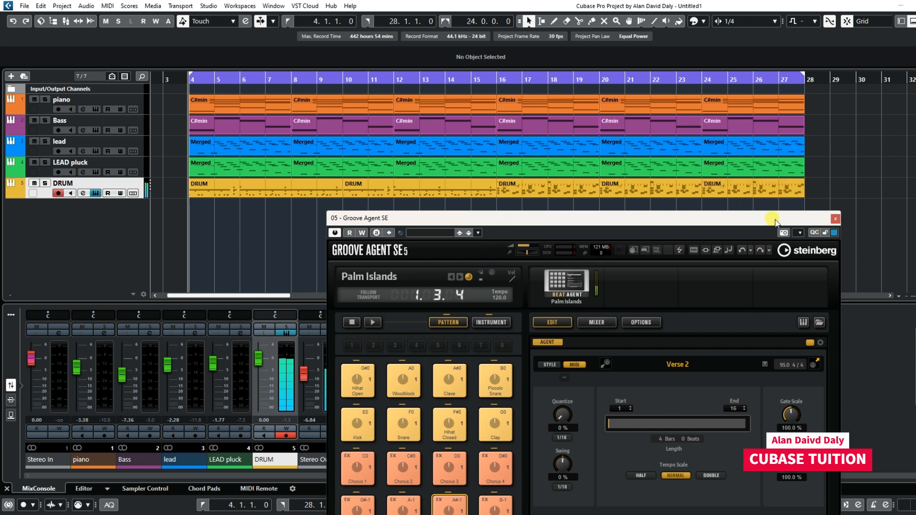
left_click(836, 218)
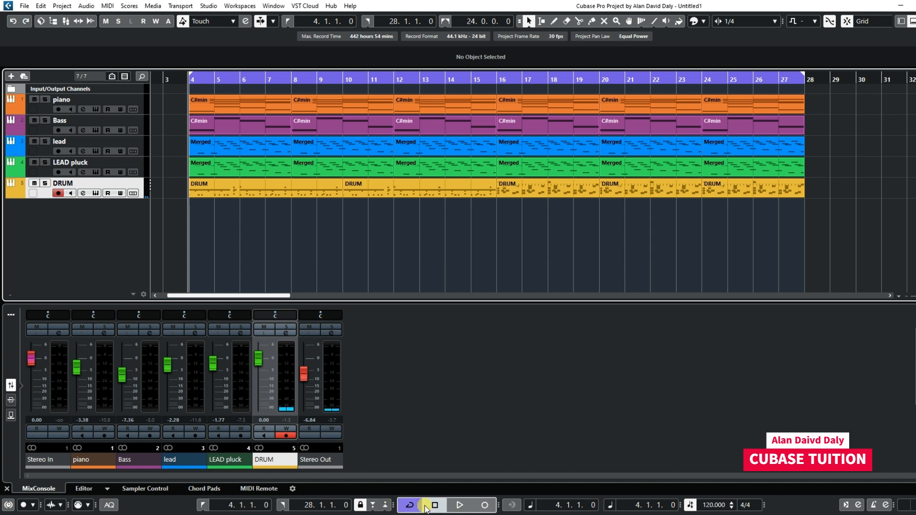
Play the arrangement, lower DRUM to -6.34 dB and Stereo Out to -9.91 dB, and return the stopped playhead to bar 4.
left_click(459, 506)
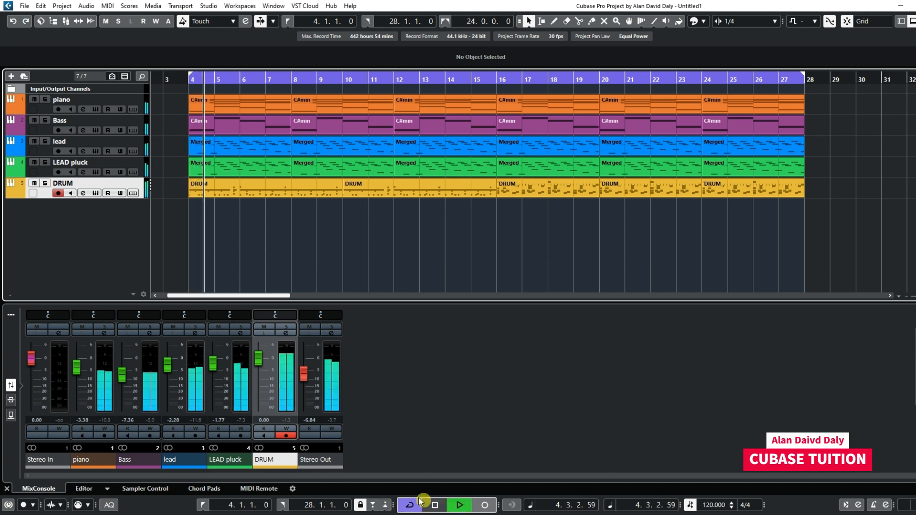
left_click_drag(258, 361, 307, 382)
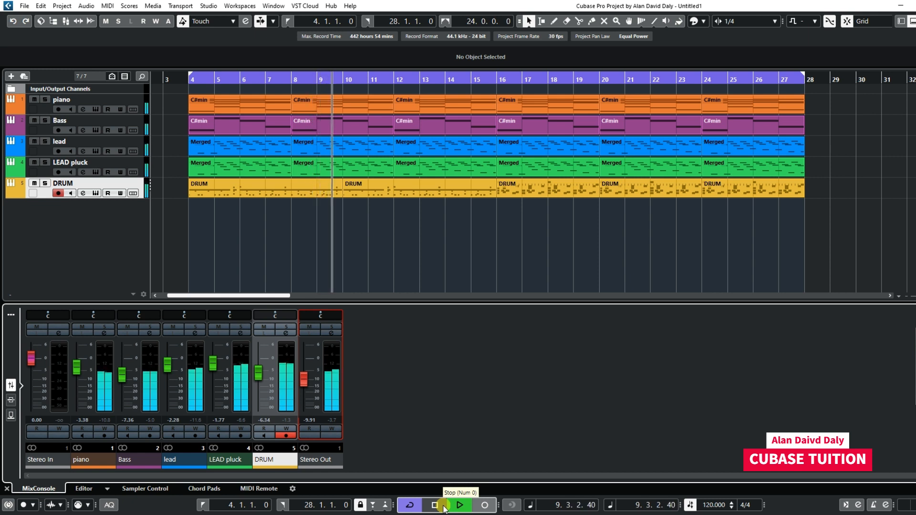
left_click(444, 506)
left_click(182, 81)
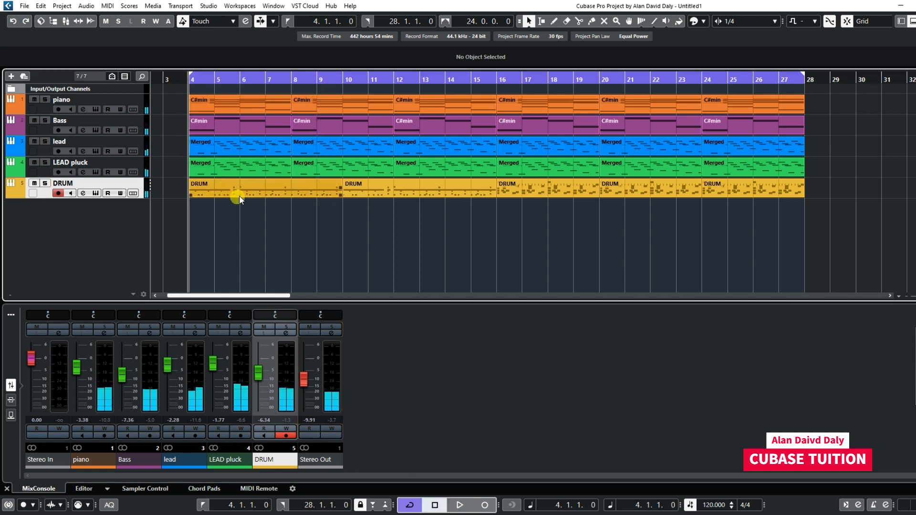
Mute the lead parts in bars 4 to 16 and 24 to 28, and the LEAD pluck parts in bars 4 to 12 and 24 to 28.
left_click(605, 22)
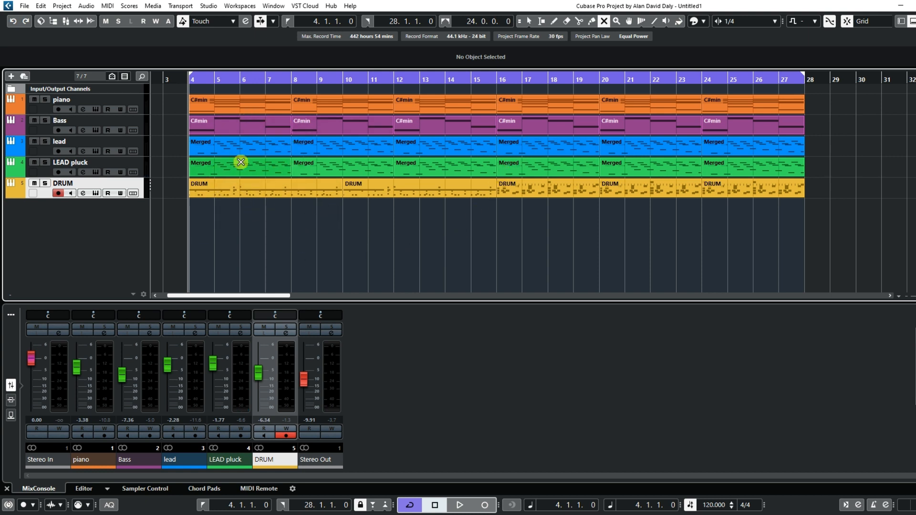
left_click(240, 165)
left_click(244, 147)
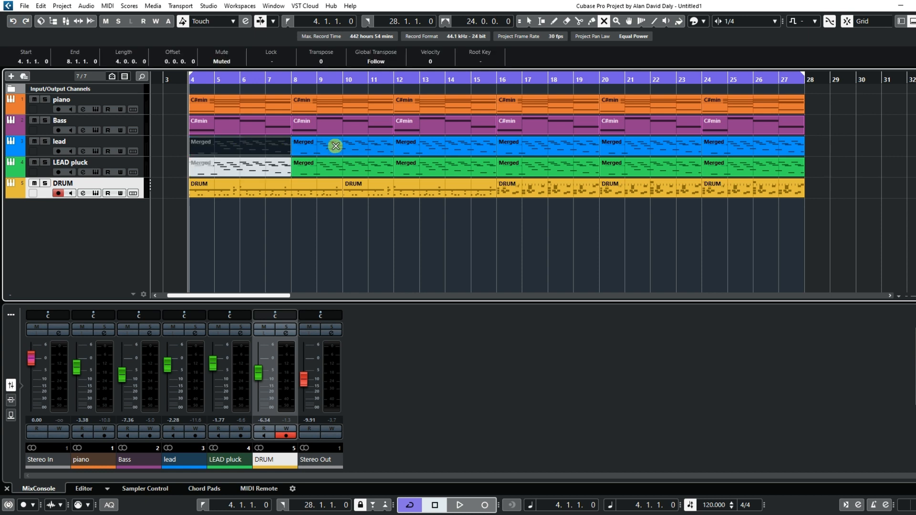
left_click(334, 146)
left_click(340, 165)
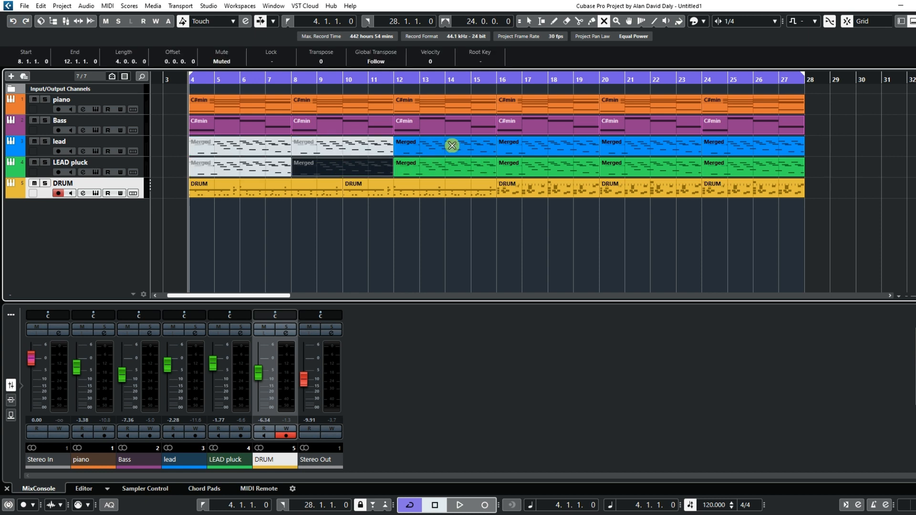
left_click(452, 145)
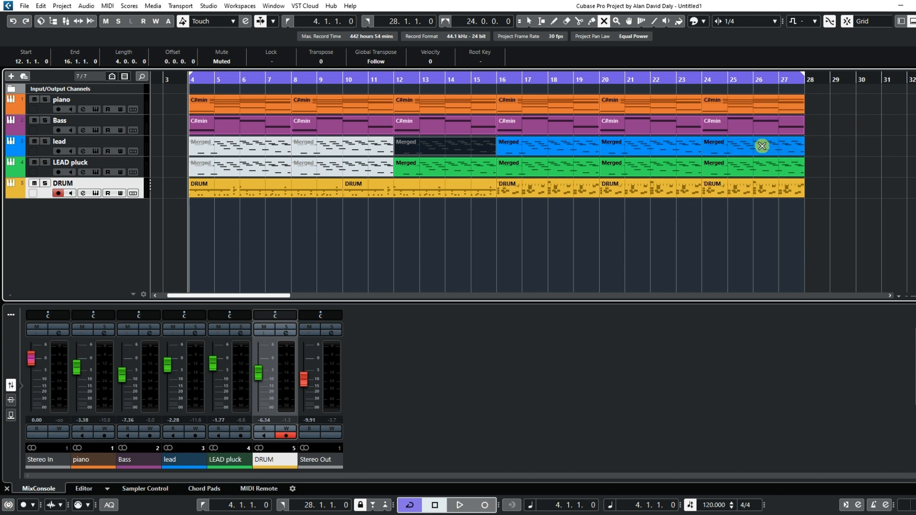
left_click(763, 146)
left_click(769, 167)
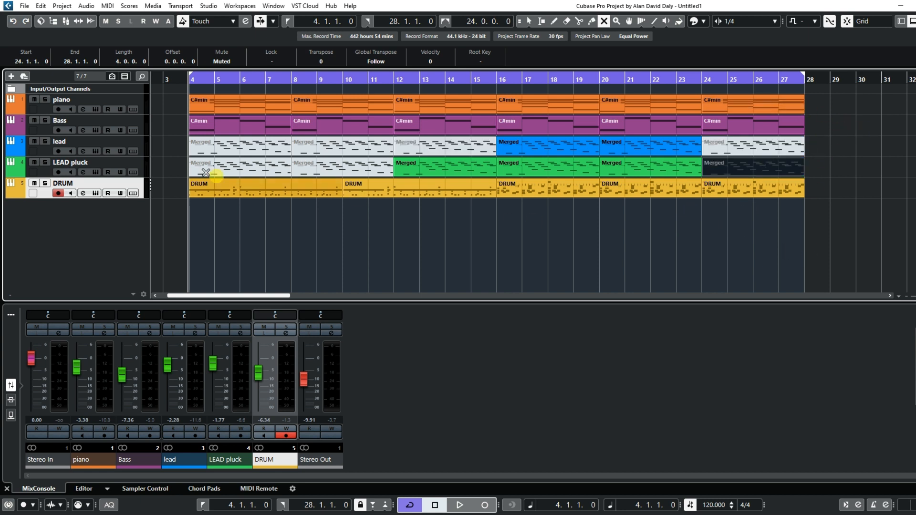
During playback, set LEAD pluck to -5.80, Bass to -9.60 and piano to -7.63 dB, and return the stopped playhead to bar 4.
left_click(462, 505)
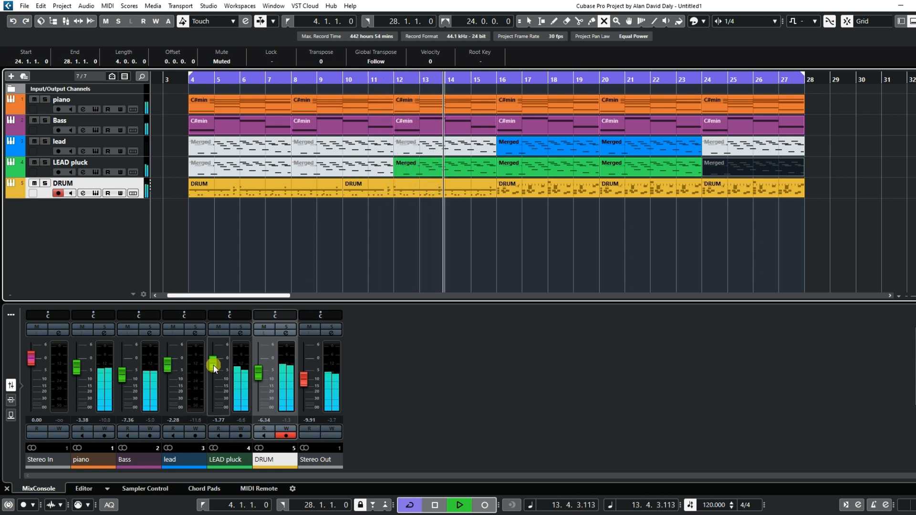
left_click_drag(214, 368, 213, 375)
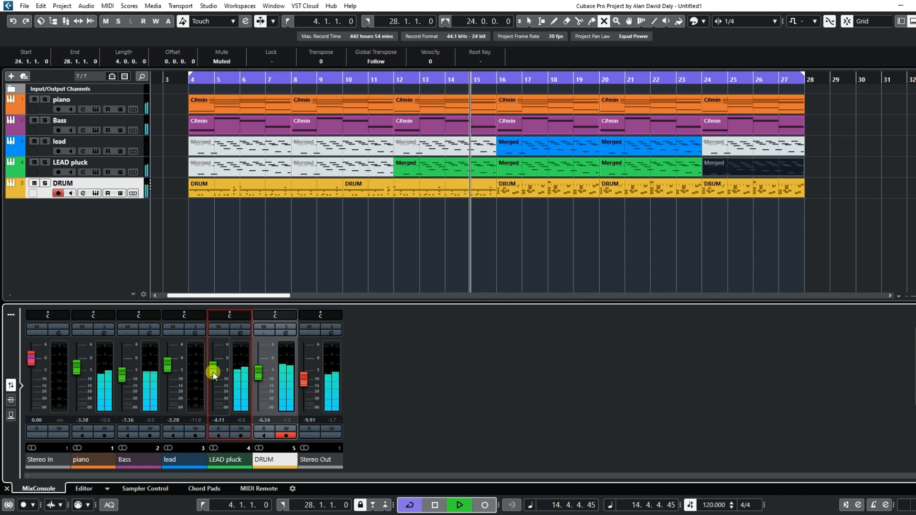
left_click_drag(213, 372, 213, 376)
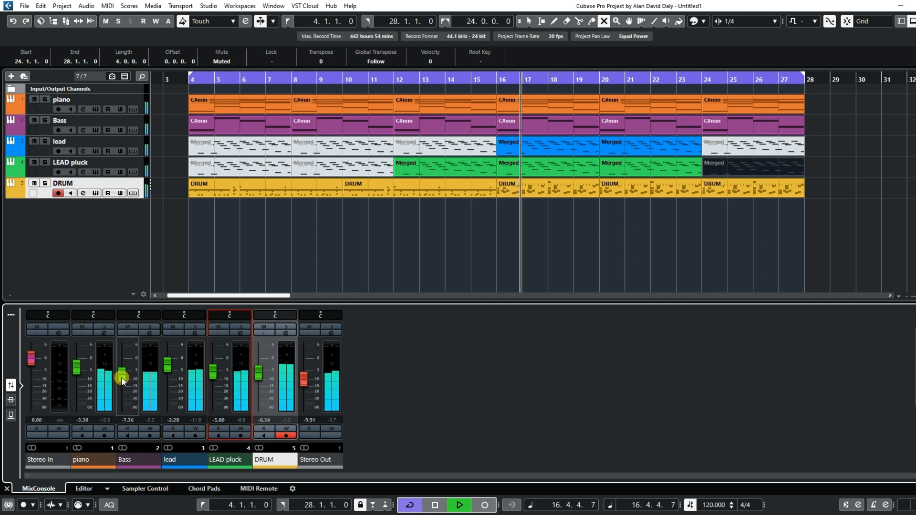
left_click_drag(122, 380, 79, 379)
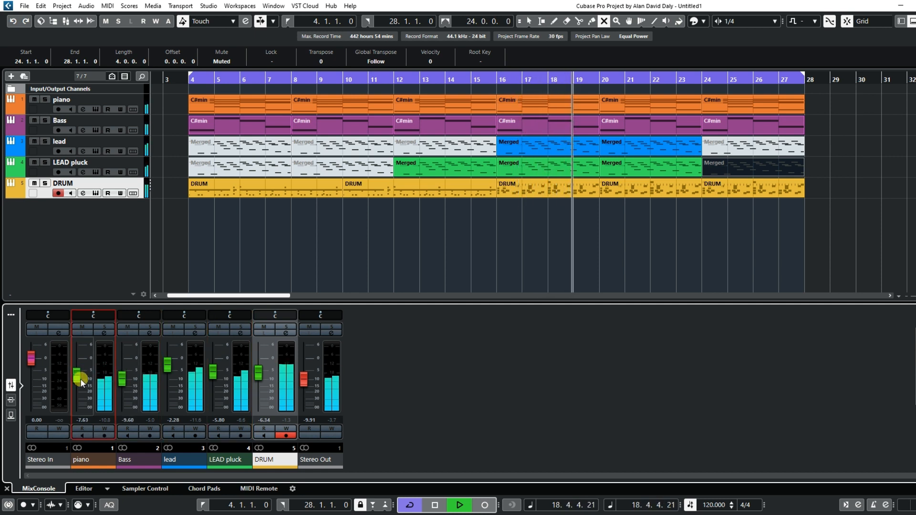
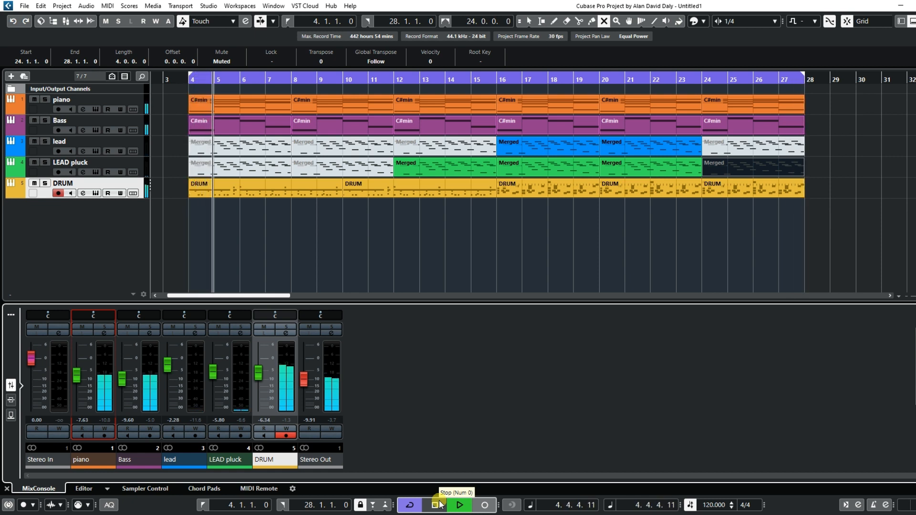
left_click(435, 505)
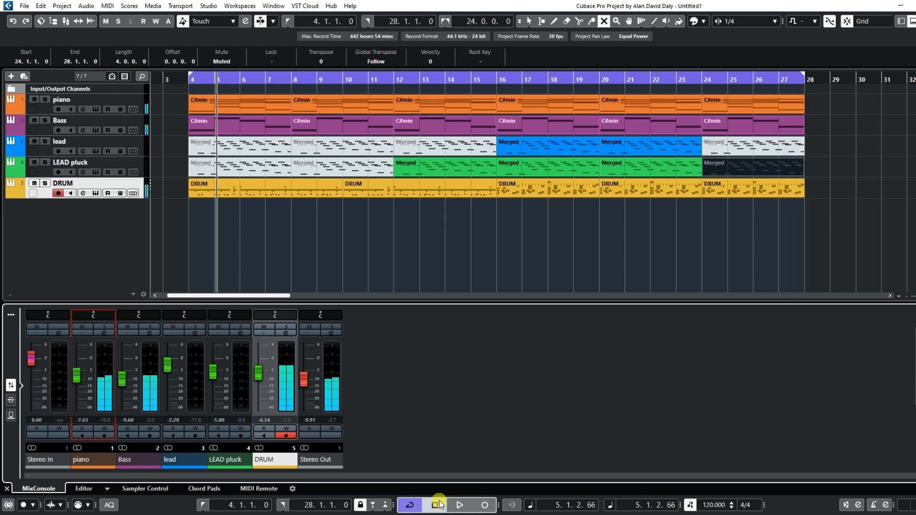
left_click(189, 79)
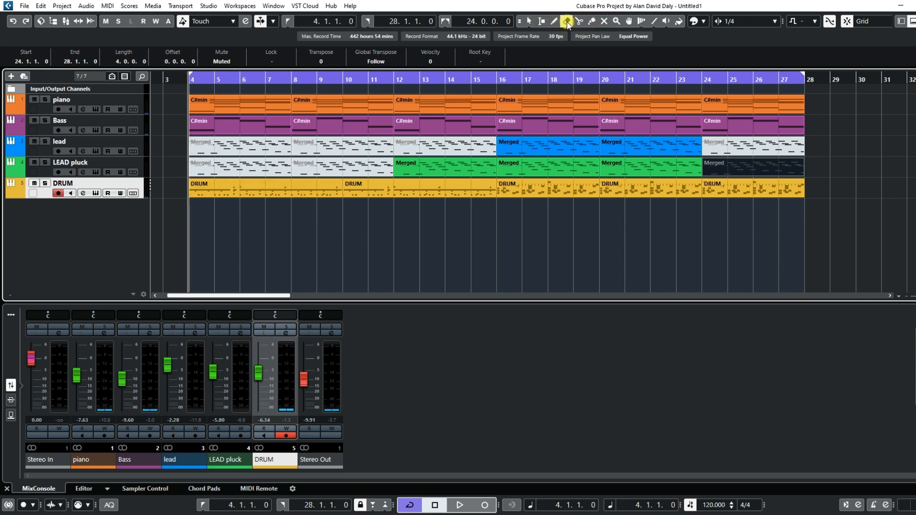
Erase the muted parts on the lead and LEAD pluck tracks in bars 4 to 16 and 24 to 28.
left_click(249, 165)
left_click(252, 146)
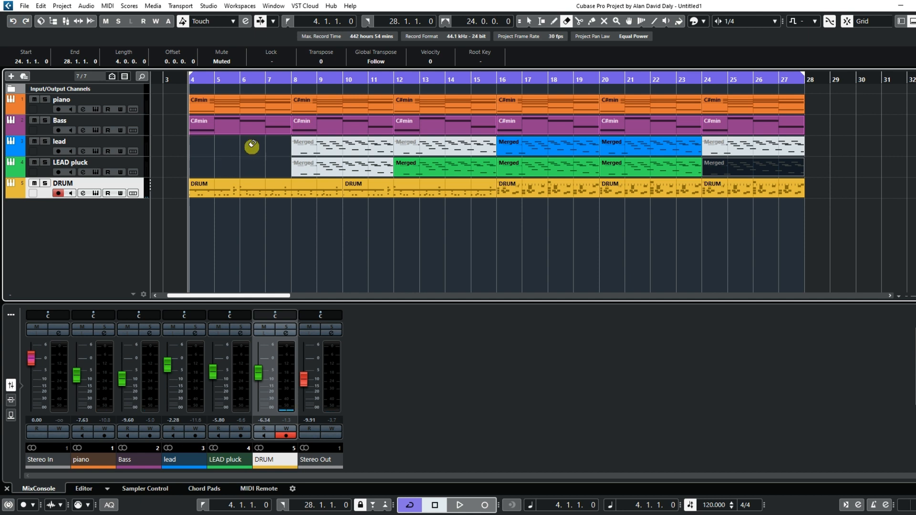
left_click(336, 142)
left_click(331, 163)
left_click(444, 146)
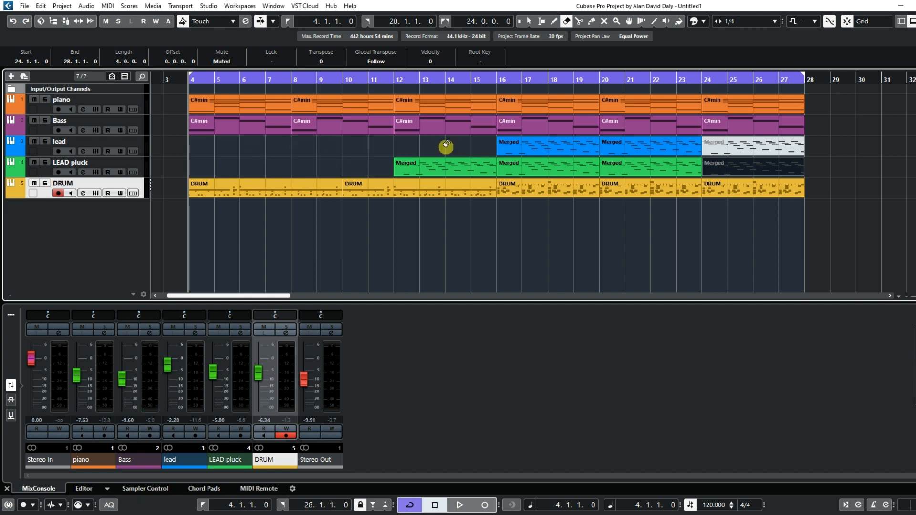
left_click(783, 140)
left_click(776, 162)
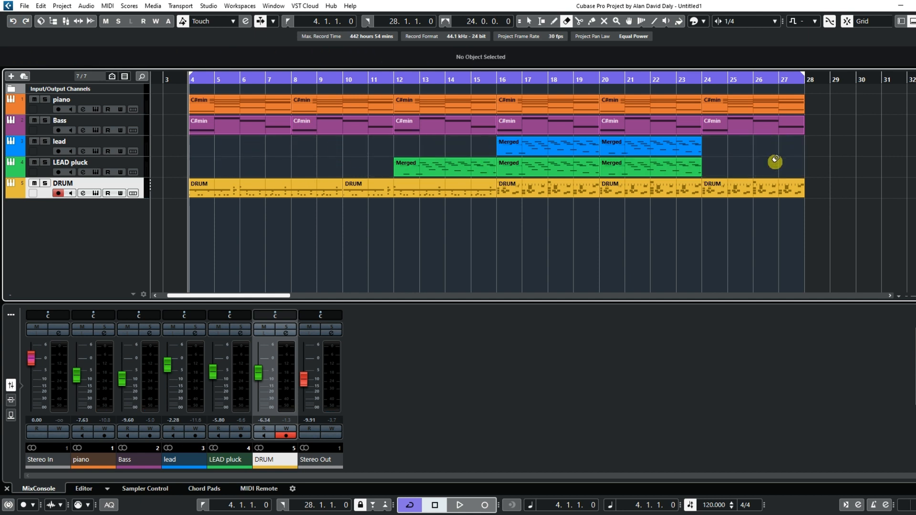
Select all parts on the five tracks and glue them into one continuous part per track.
right_click(314, 246)
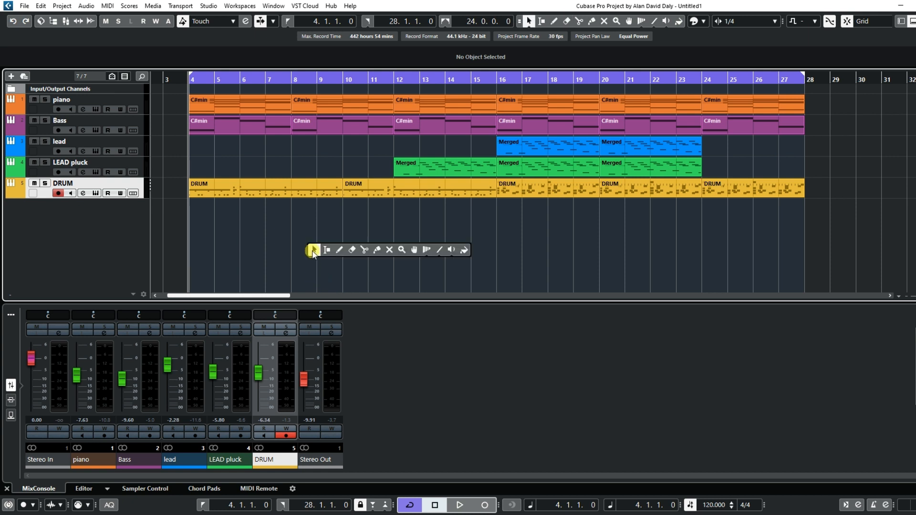
left_click(313, 250)
left_click(531, 22)
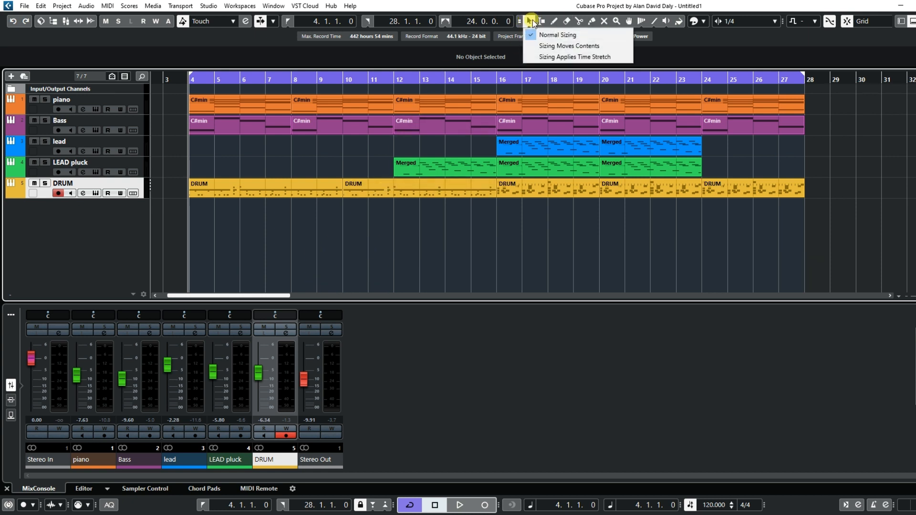
left_click(268, 254)
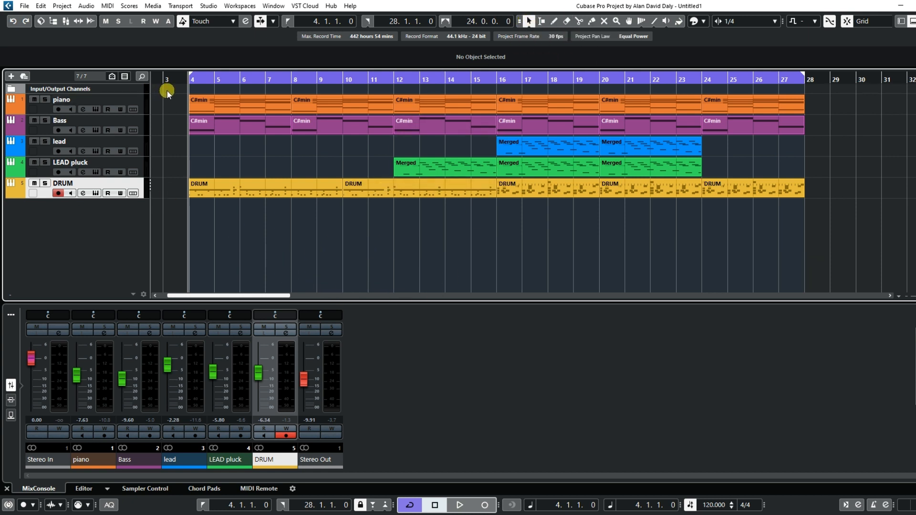
left_click_drag(185, 207, 827, 234)
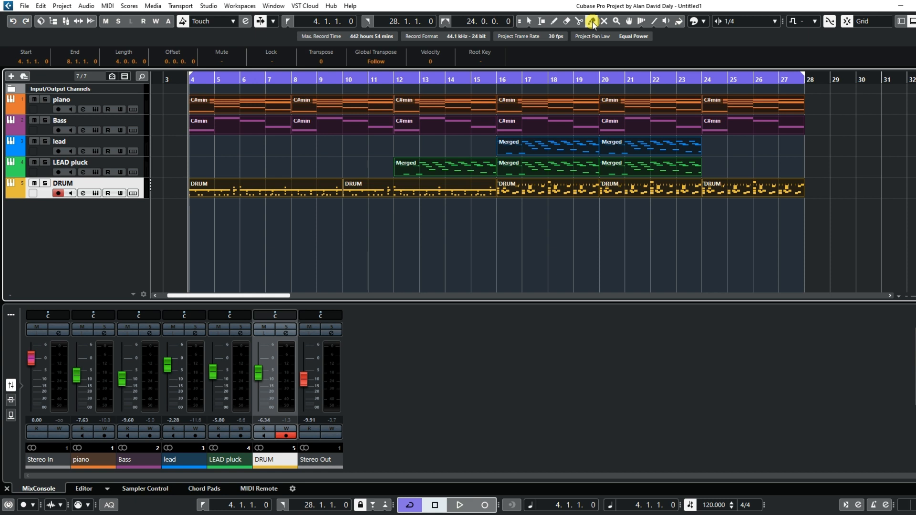
left_click(547, 121)
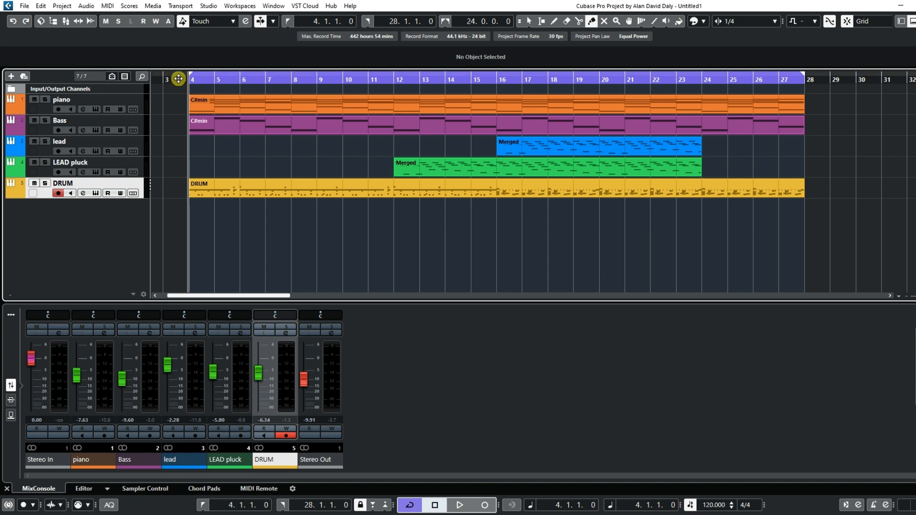
Add a stereo effect track with the REVelation reverb, routed to Stereo Out and named rev one.
right_click(90, 243)
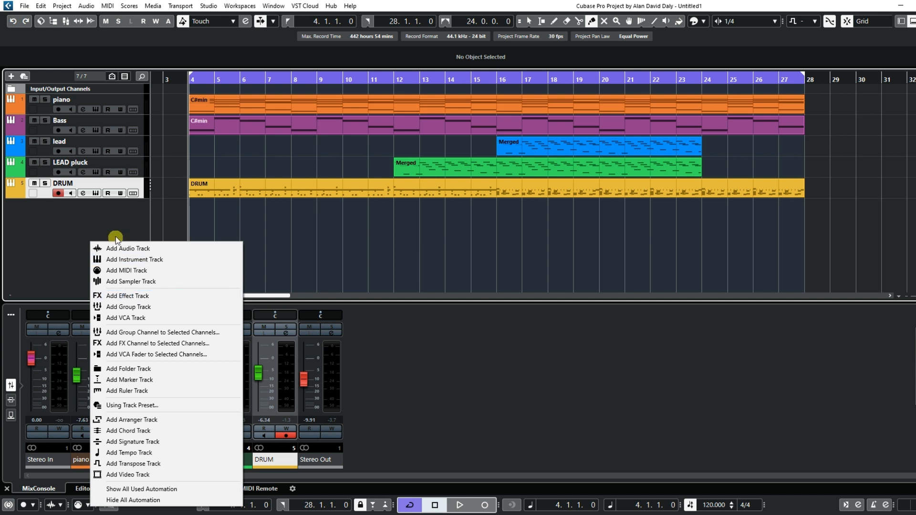
left_click(127, 297)
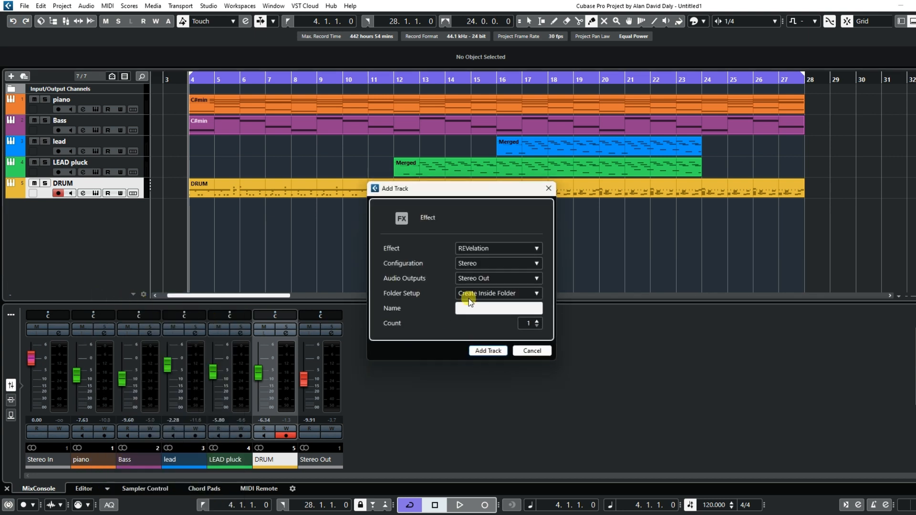
left_click(538, 248)
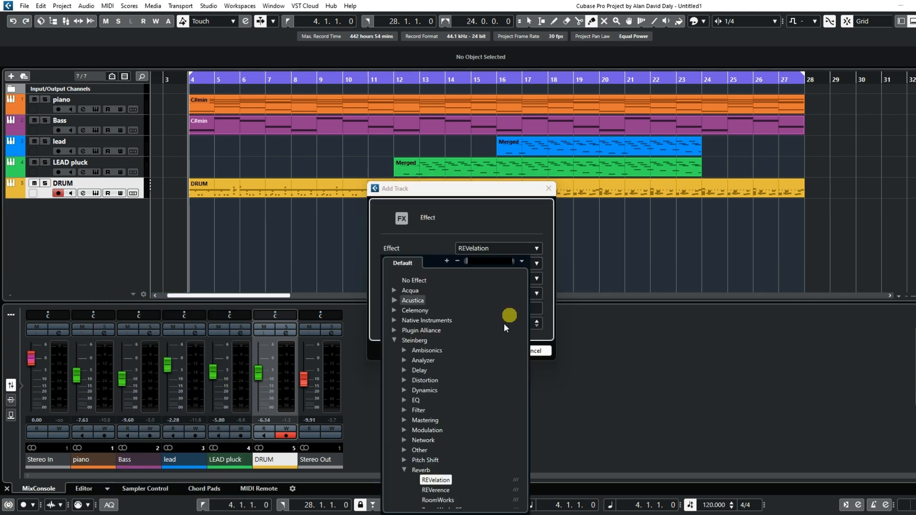
left_click(438, 482)
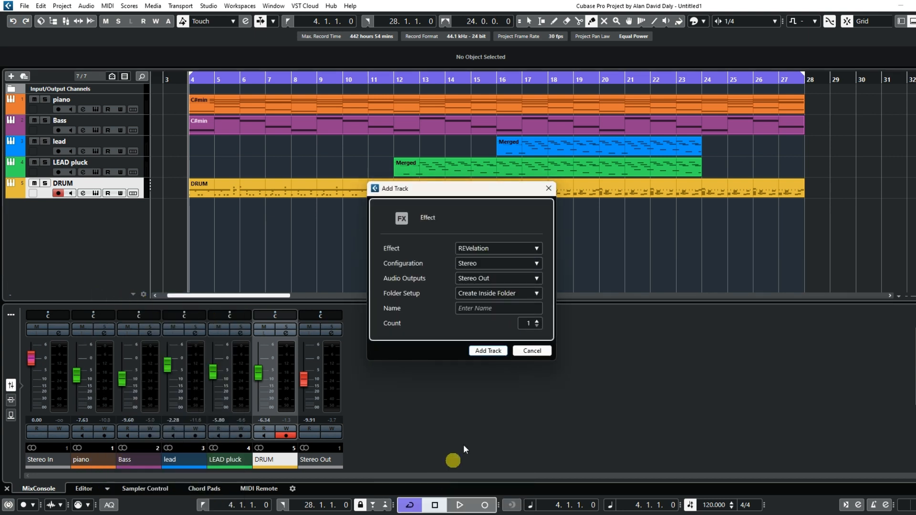
left_click(496, 308)
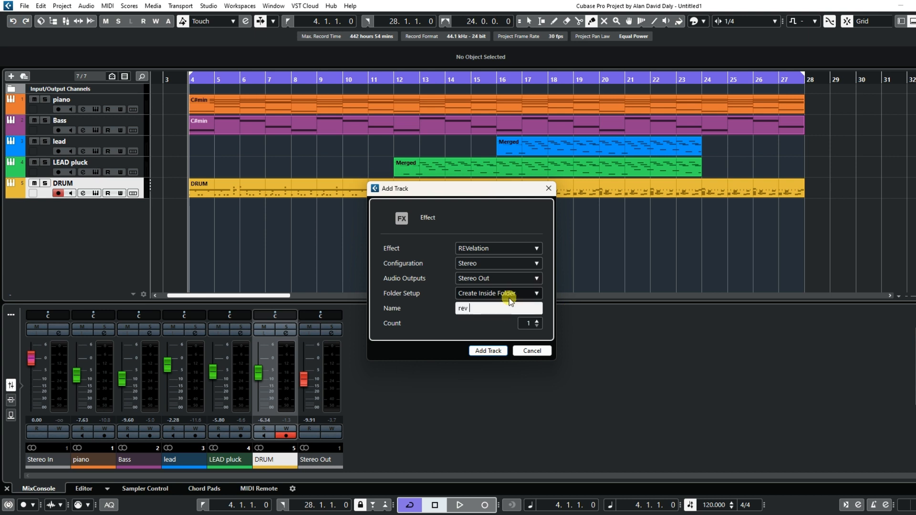
left_click(488, 308)
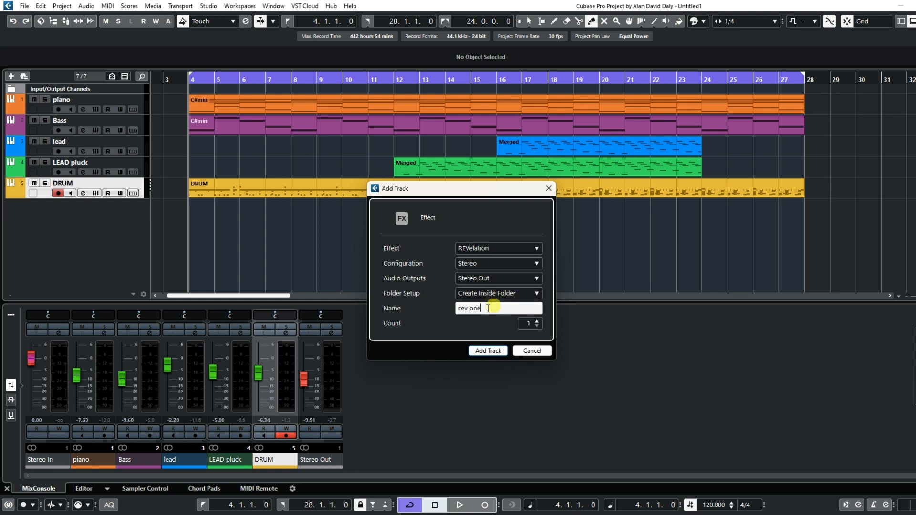
left_click(480, 352)
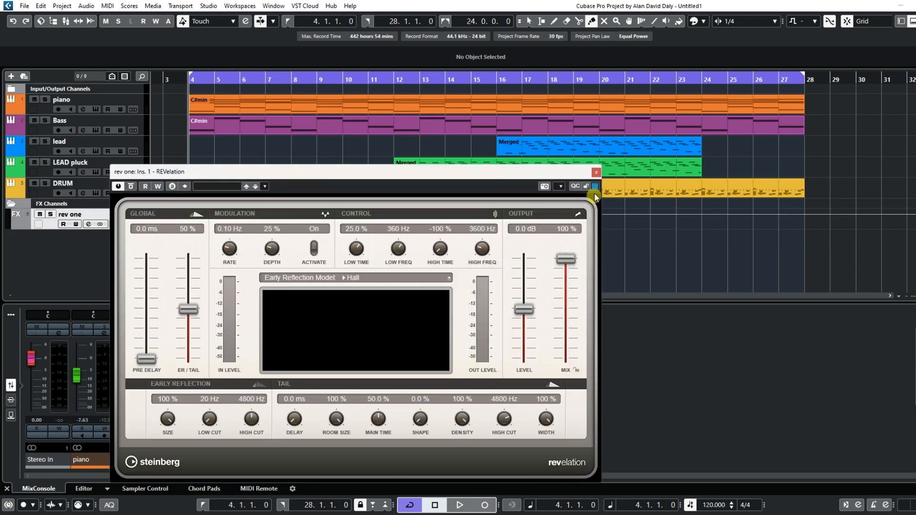
Set REVelation's output level to 1.9 dB, close its window, and lower the rev one channel to -0.43 dB.
left_click_drag(477, 186, 533, 151)
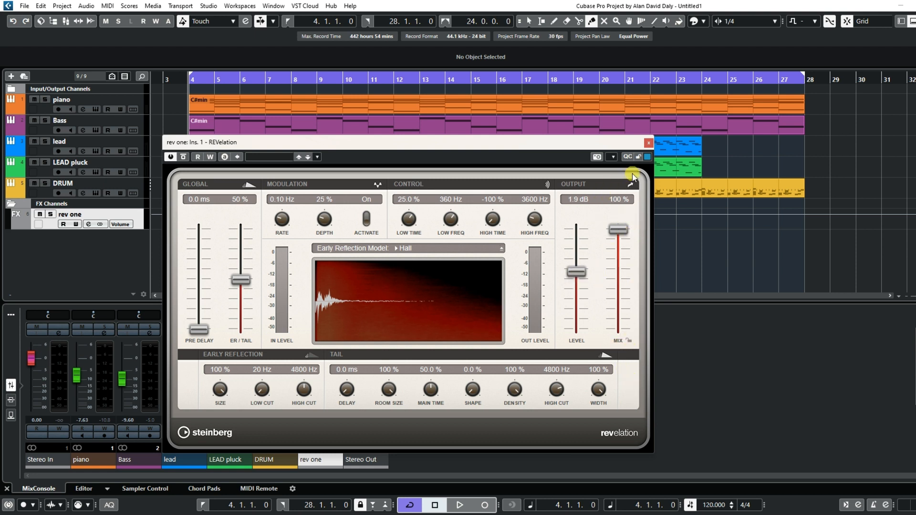
left_click(648, 142)
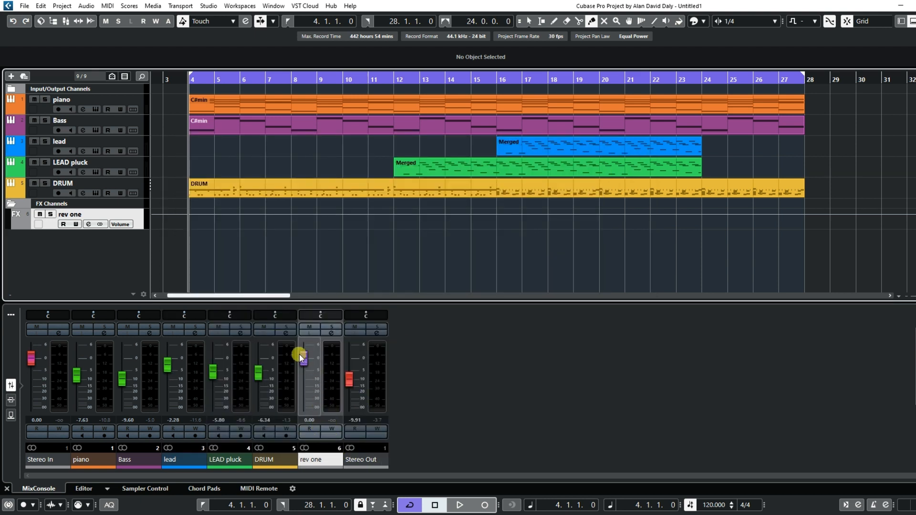
mouse_move(301, 358)
left_mouse_down()
mouse_move(304, 404)
mouse_move(304, 359)
left_mouse_up()
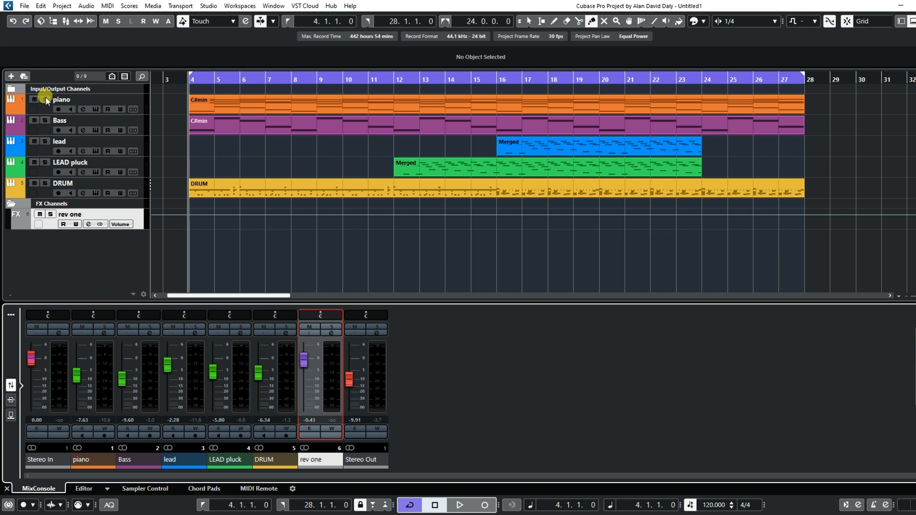
Solo the piano track and start playback from bar 4.
left_click(70, 110)
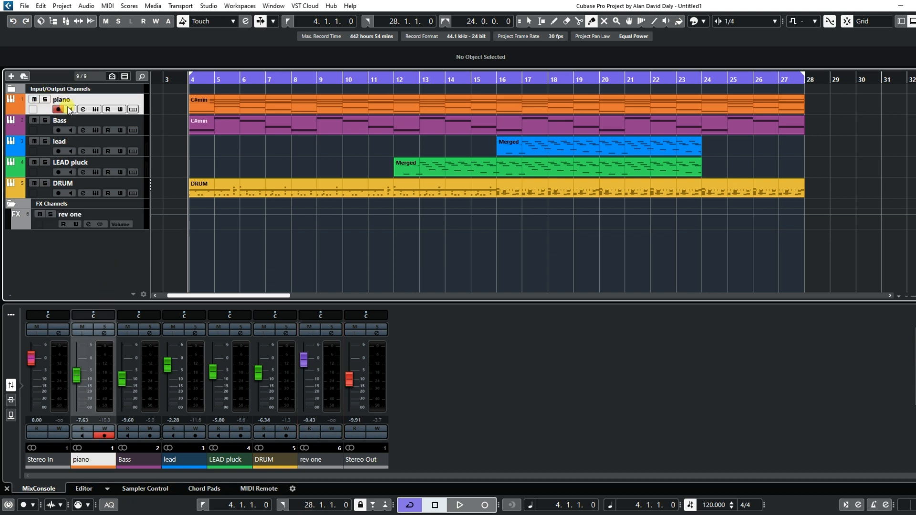
left_click(44, 99)
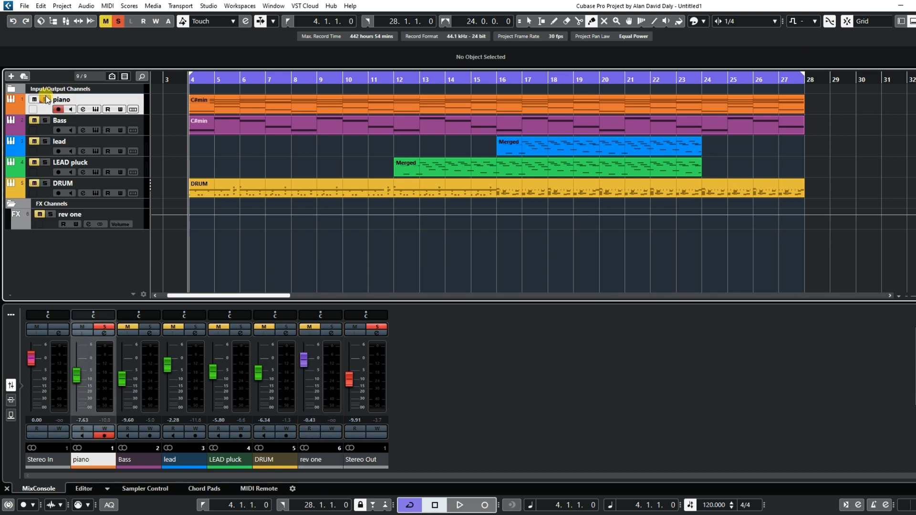
left_click(461, 506)
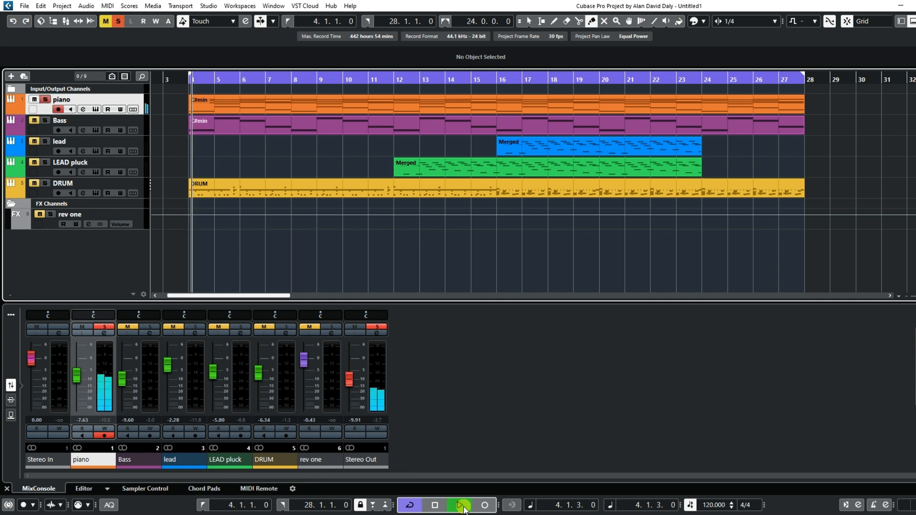
Add a send from piano to rev one, activate it, adjust its level by ear, and close the channel settings.
left_click(83, 110)
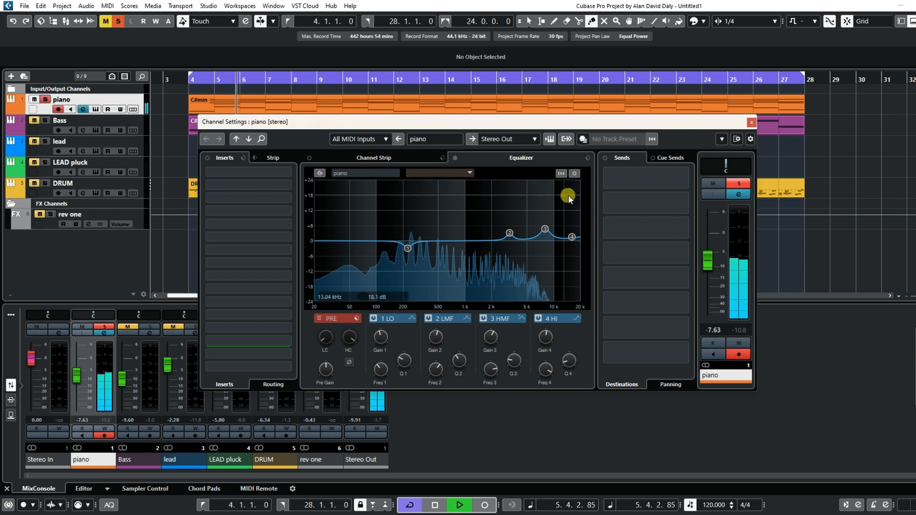
left_click(611, 178)
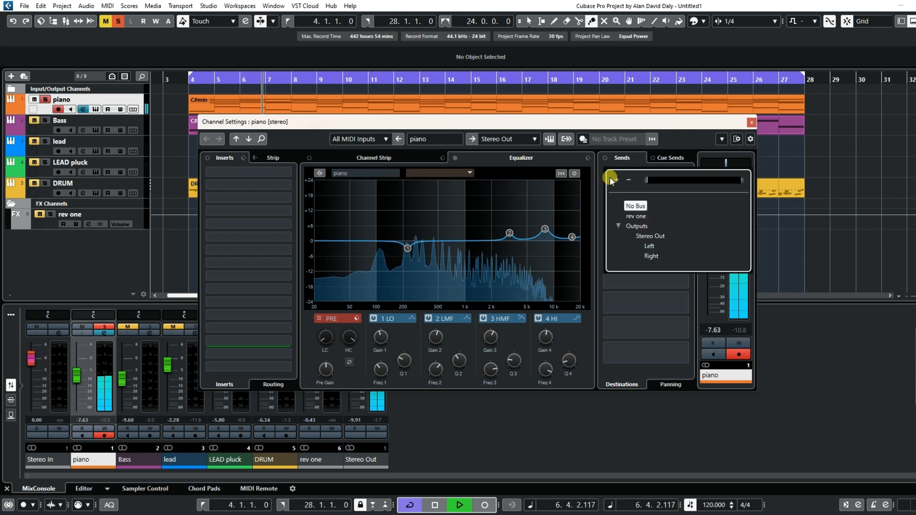
left_click(634, 218)
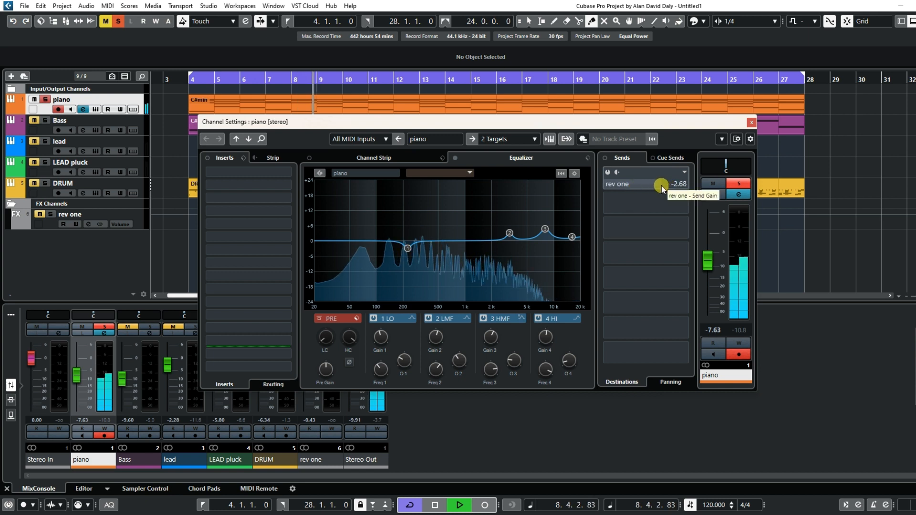
left_click_drag(662, 186, 603, 189)
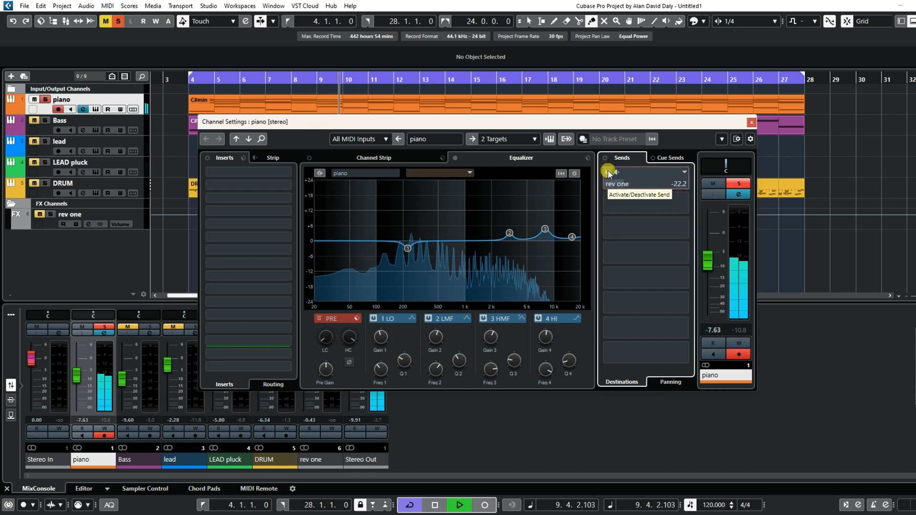
left_click(608, 171)
left_click_drag(622, 184, 643, 185)
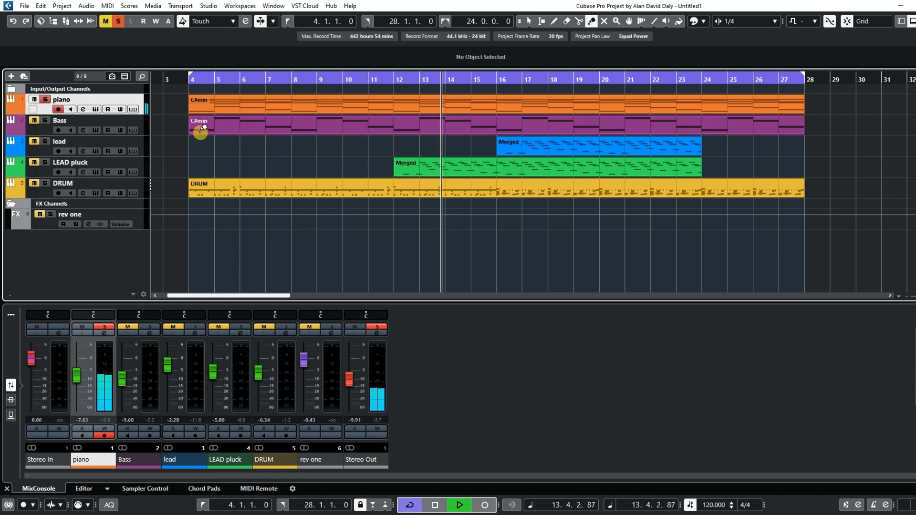
Solo Bass instead of piano and give it an active send to rev one at -3.29 dB.
left_click(49, 122)
left_click(42, 101)
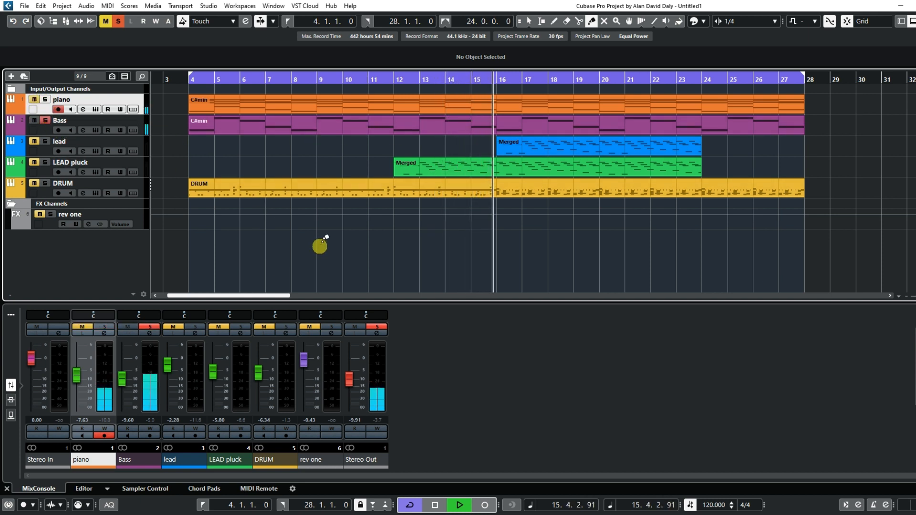
left_click(83, 130)
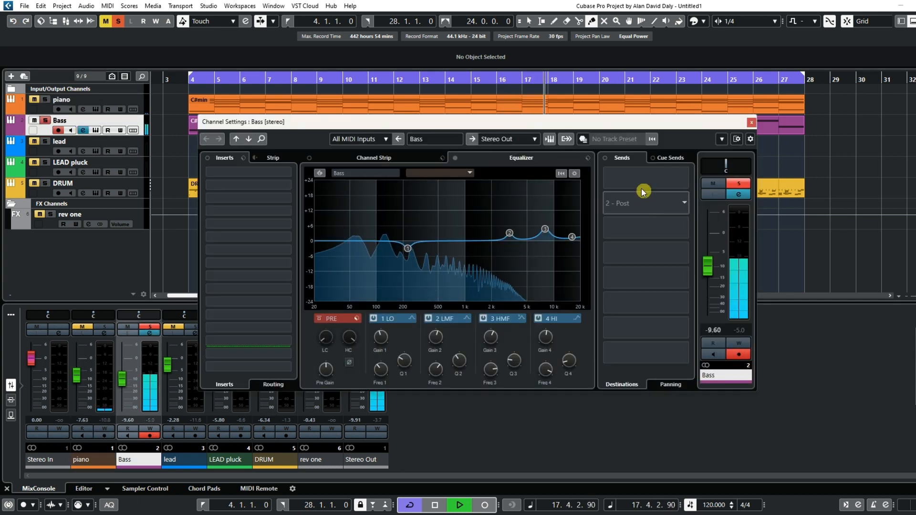
left_click(614, 180)
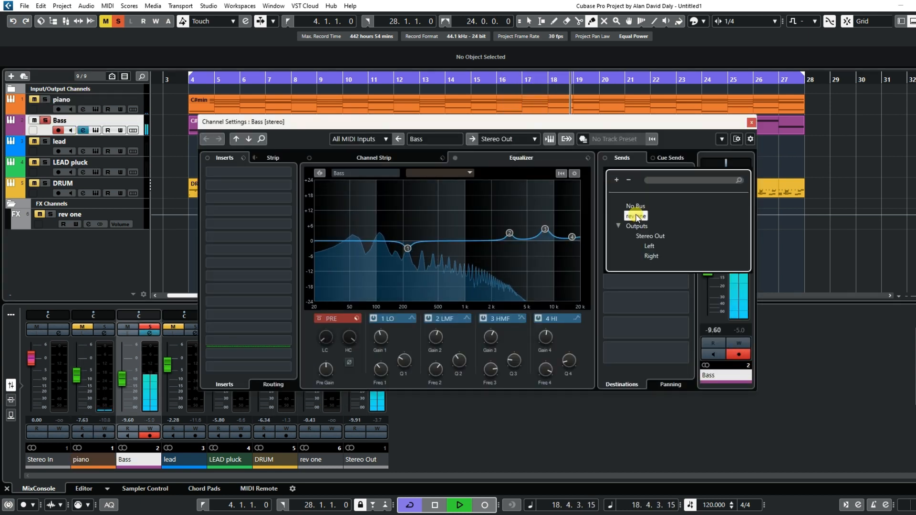
left_click(636, 216)
left_click_drag(642, 179, 607, 187)
left_click(609, 173)
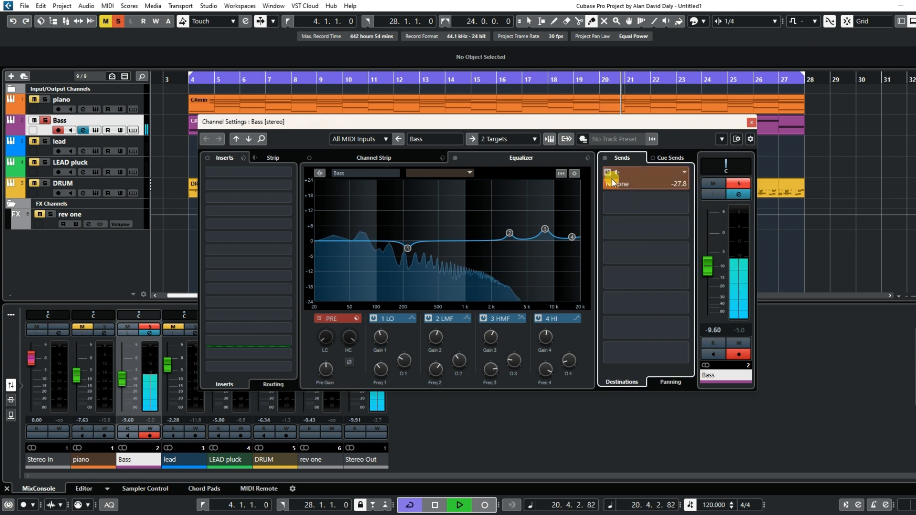
left_click_drag(650, 185, 664, 183)
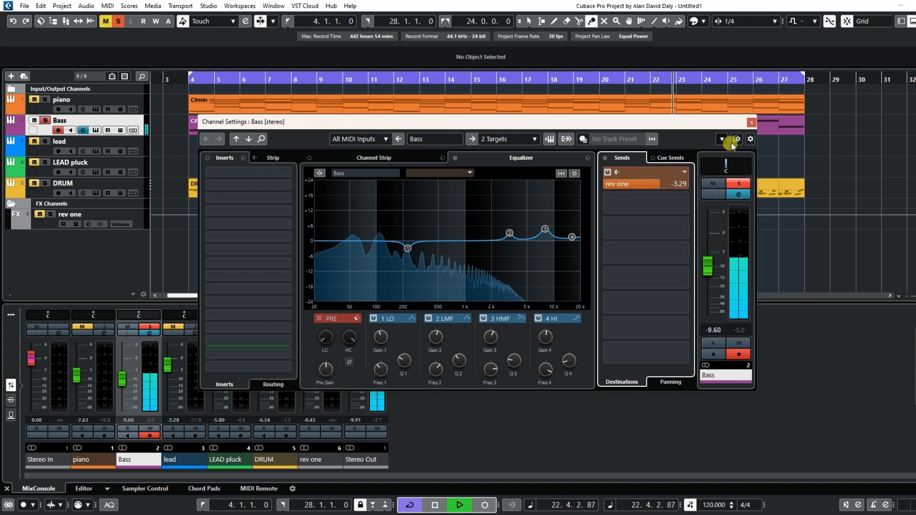
left_click(753, 122)
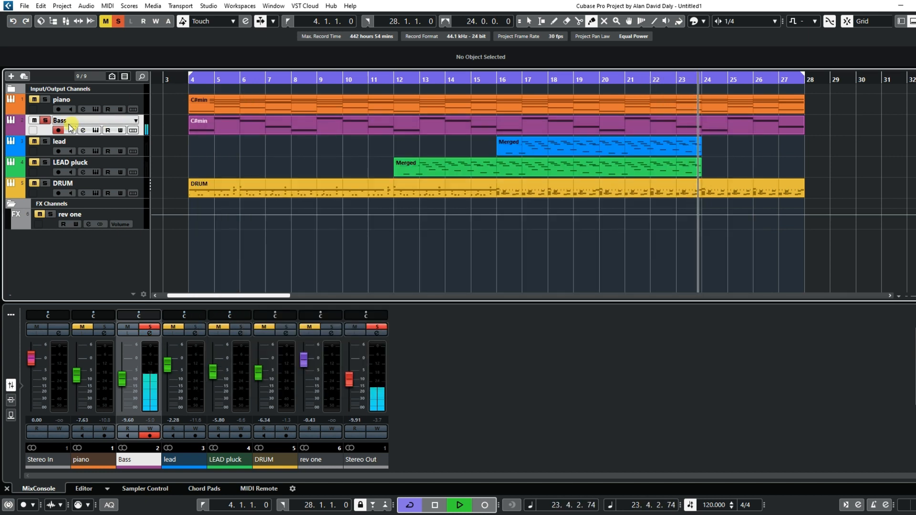
Solo lead instead of Bass and continue playback from bar 15.
left_click(45, 121)
left_click(48, 144)
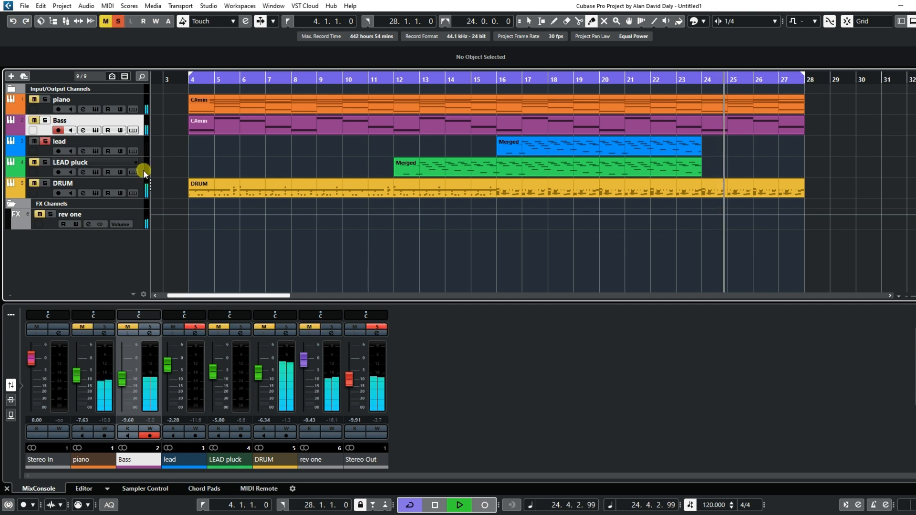
left_click(481, 76)
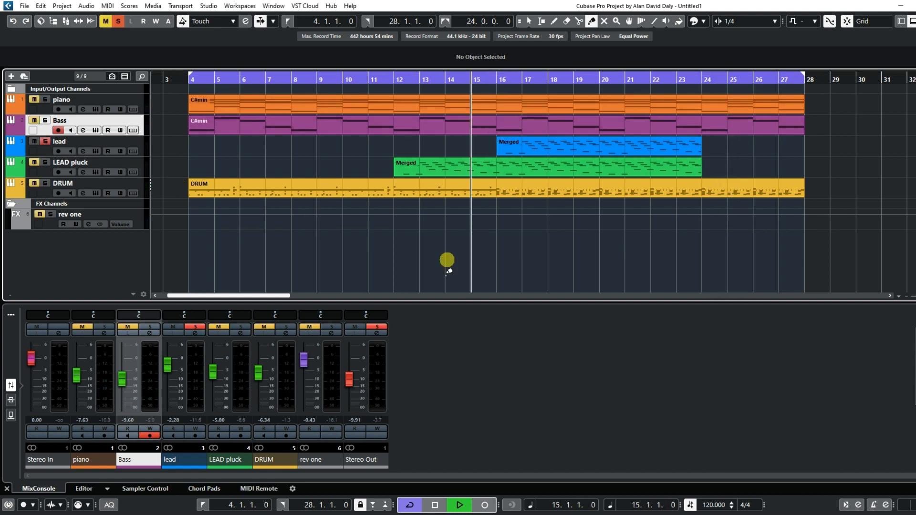
Give the lead track an active send to rev one at -2.84 dB and close its channel settings.
left_click(83, 151)
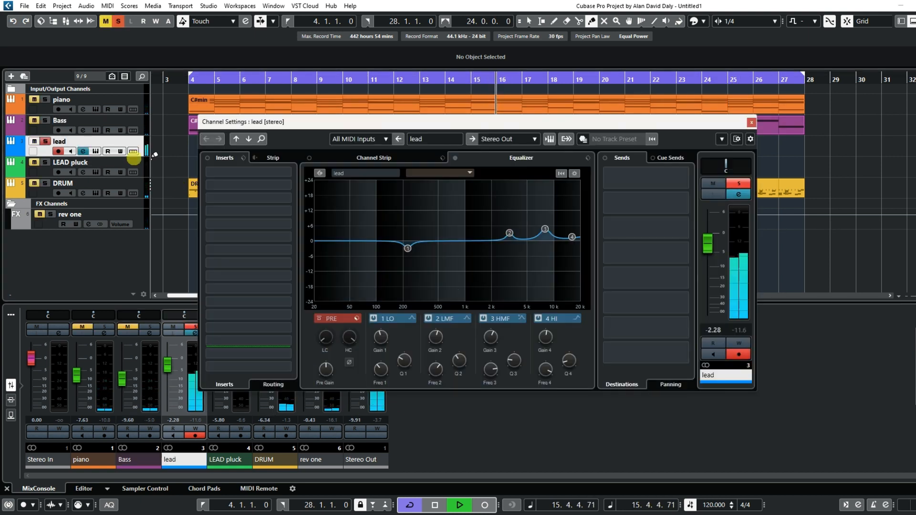
left_click(615, 184)
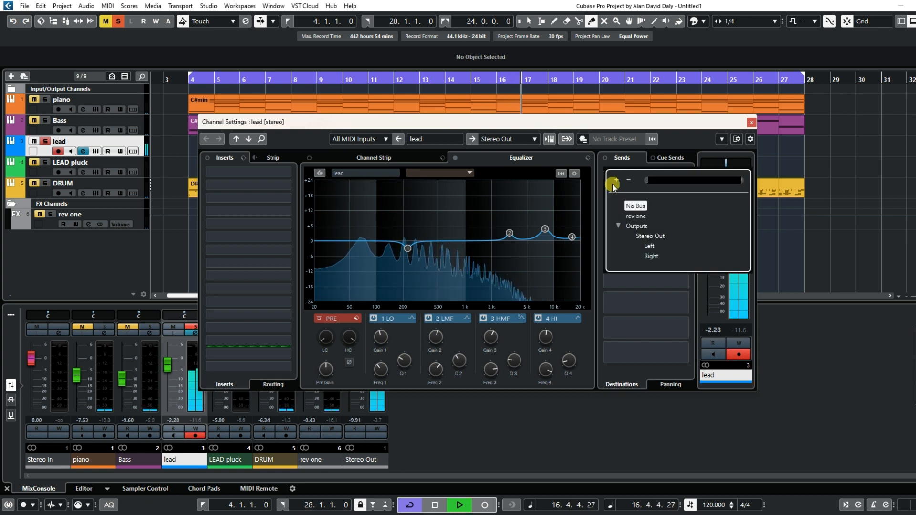
left_click(635, 217)
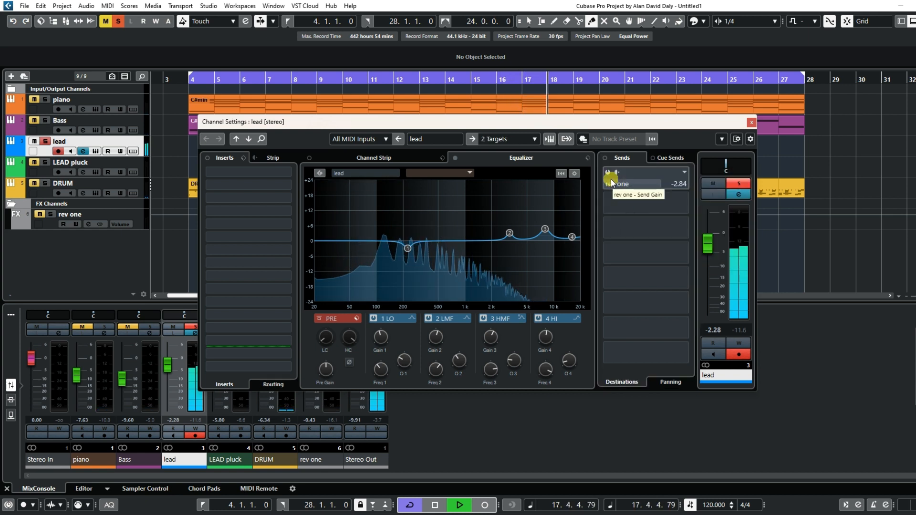
left_click(609, 172)
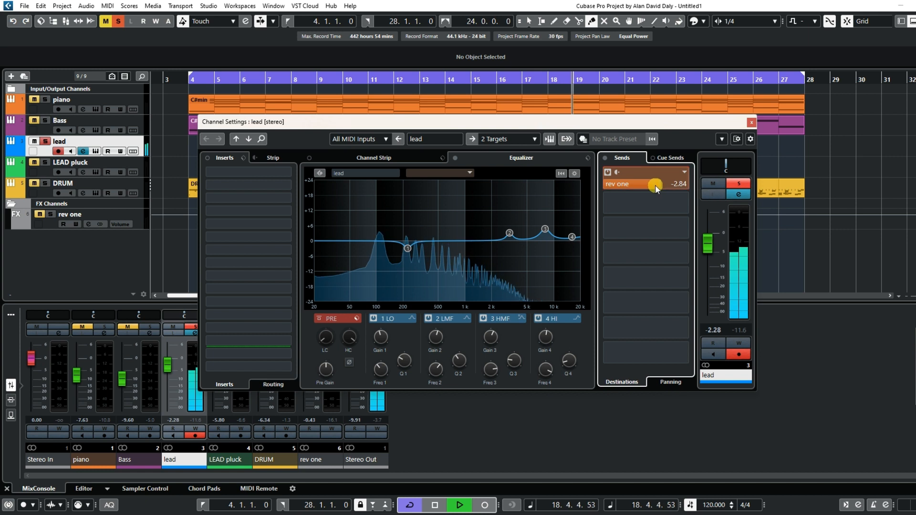
left_click(752, 123)
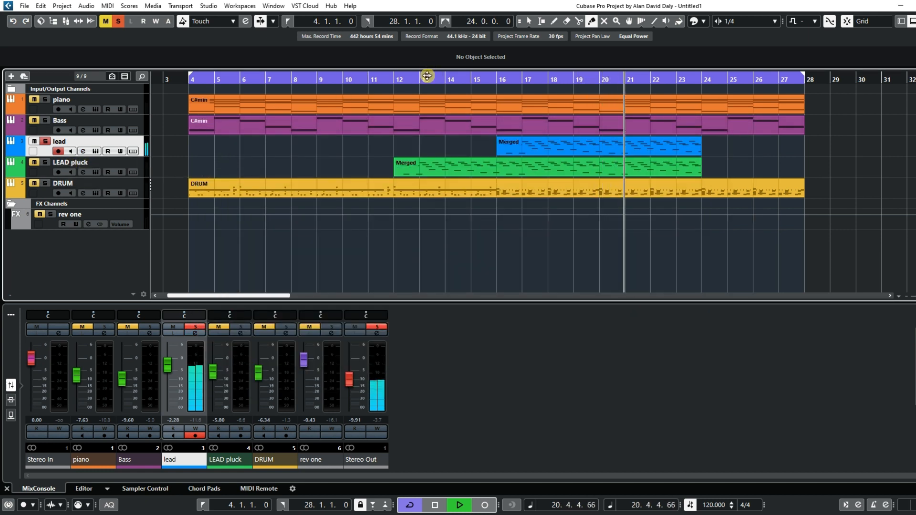
Solo LEAD pluck instead of lead from bar 12, give it an active send to rev one, and raise the send level.
left_click(395, 77)
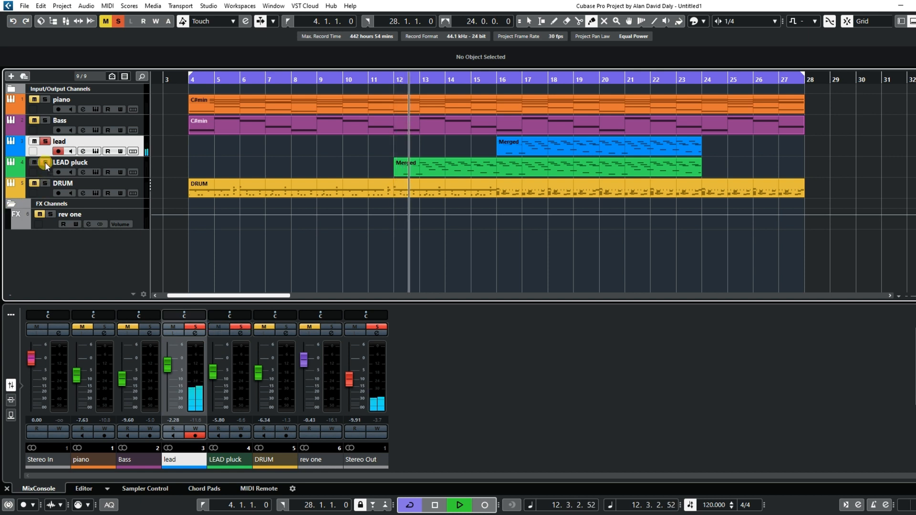
left_click(35, 142)
left_click(84, 171)
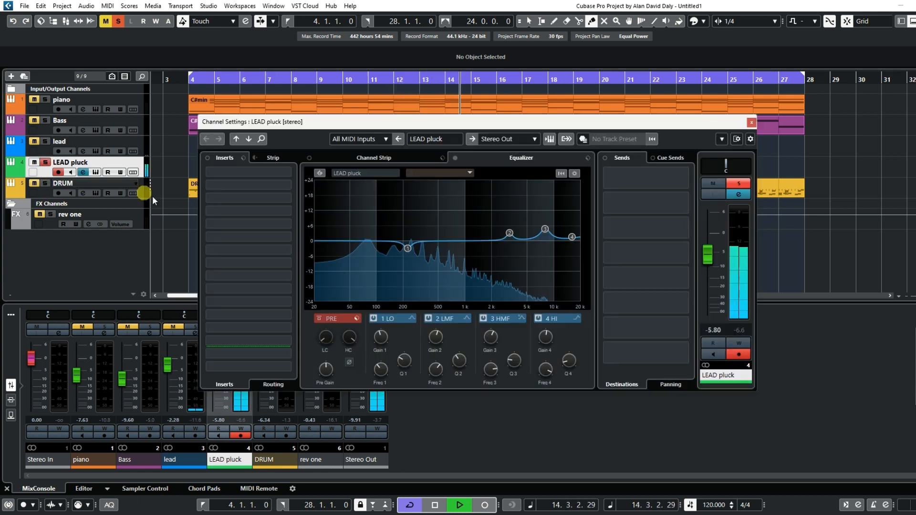
left_click(611, 181)
left_click(626, 215)
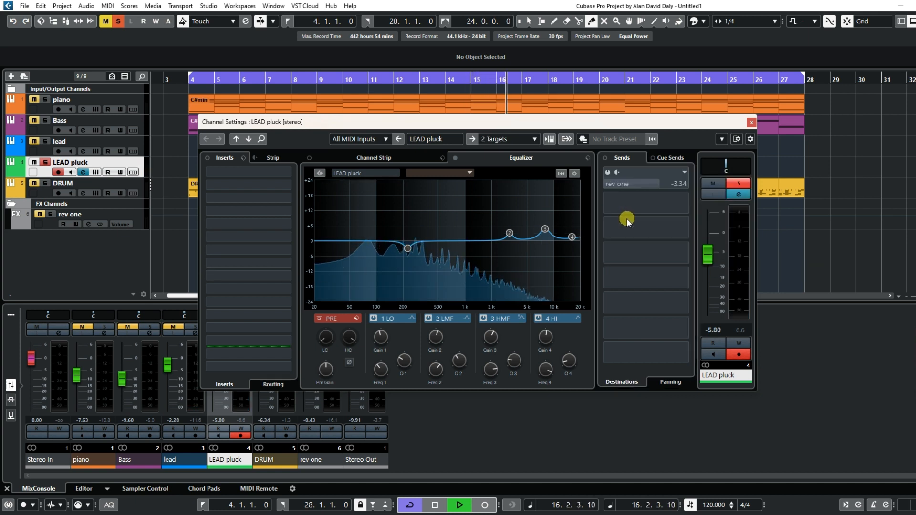
left_click(607, 172)
left_click_drag(655, 190, 668, 187)
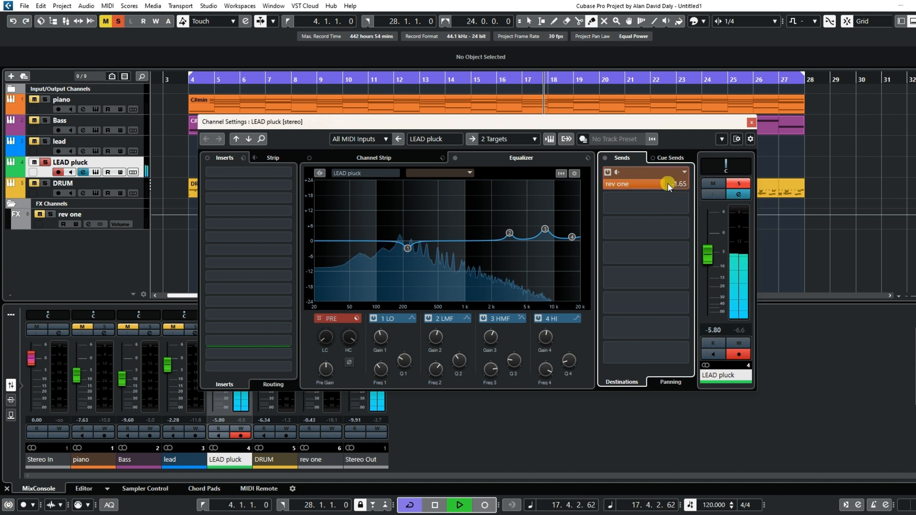
left_click(753, 123)
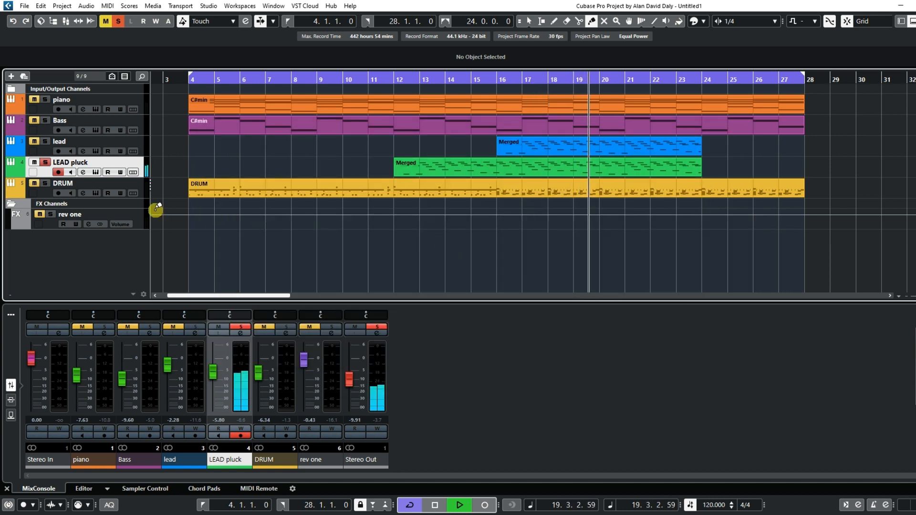
Stop playback, clear all solo and mute states, and play the full mix from bar 4.
left_click(432, 504)
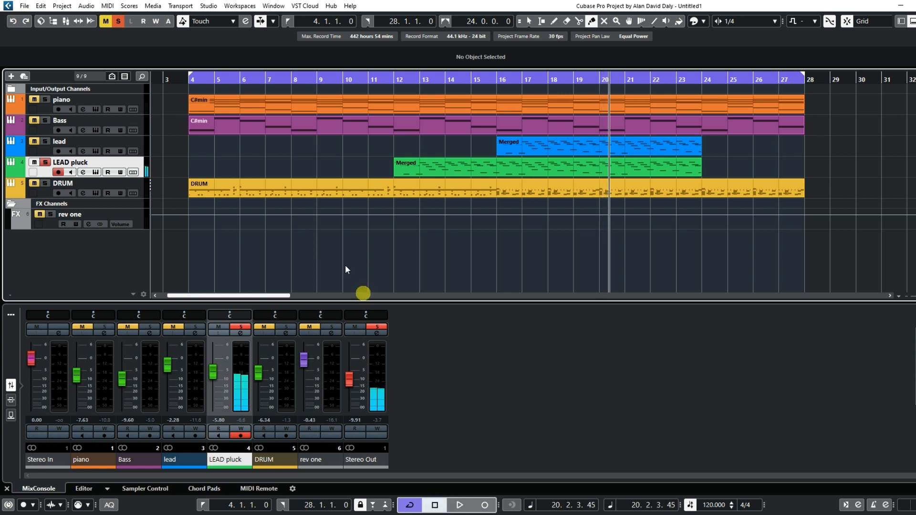
left_click(118, 21)
left_click(107, 21)
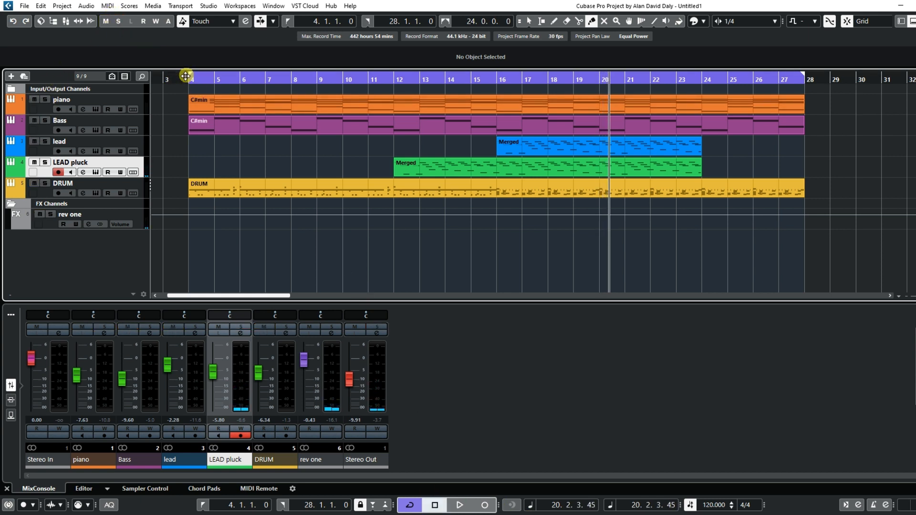
left_click(187, 76)
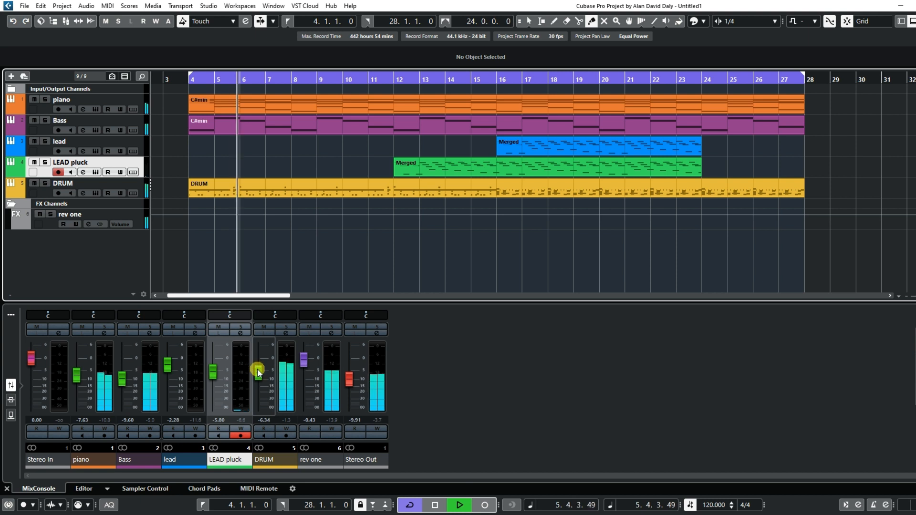
Rebalance the channel levels: DRUM at -9.60 dB, lead at -6.09 dB, piano at -11.8 dB and LEAD pluck at -4.64 dB.
left_click_drag(257, 370, 258, 378)
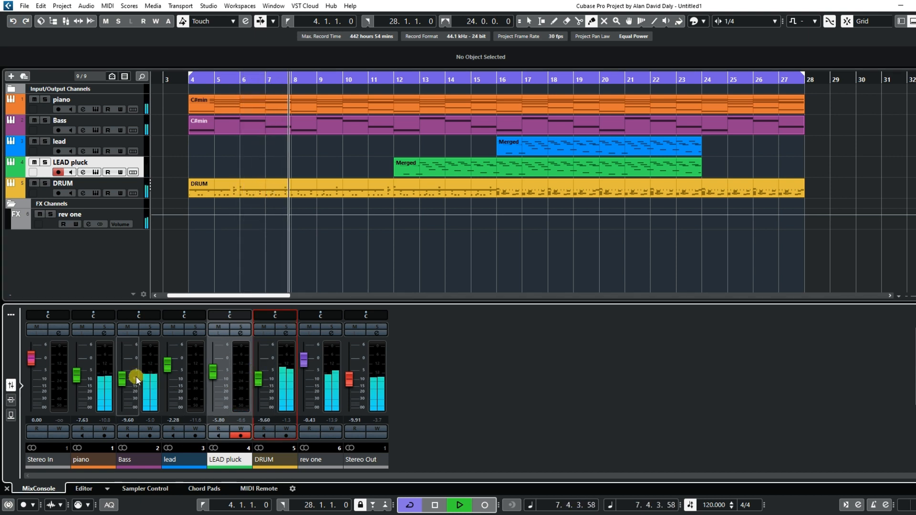
left_click_drag(170, 371, 170, 379)
left_click_drag(76, 375, 79, 386)
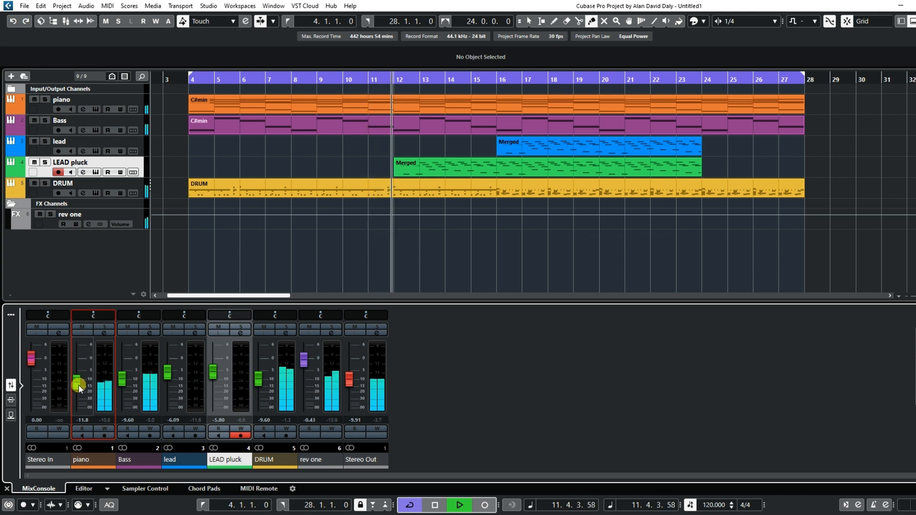
left_click_drag(211, 379, 212, 377)
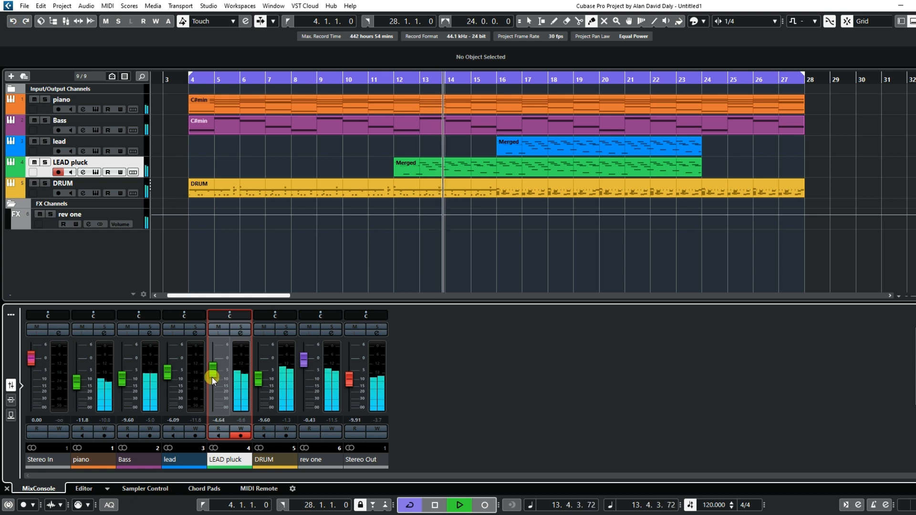
Reduce LEAD pluck's send to rev one to -13.2 dB and its channel level to -7.63 dB, and stop playback.
left_click(83, 173)
left_click_drag(665, 188, 630, 188)
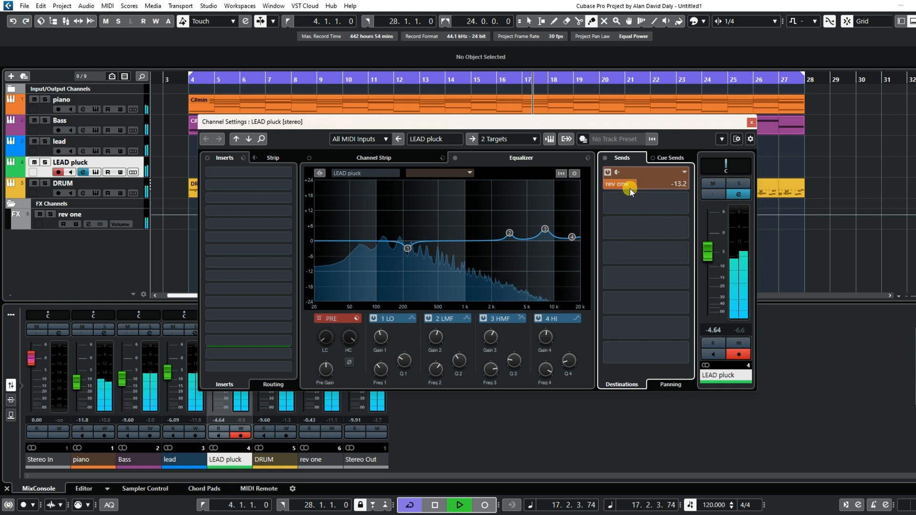
left_click(751, 123)
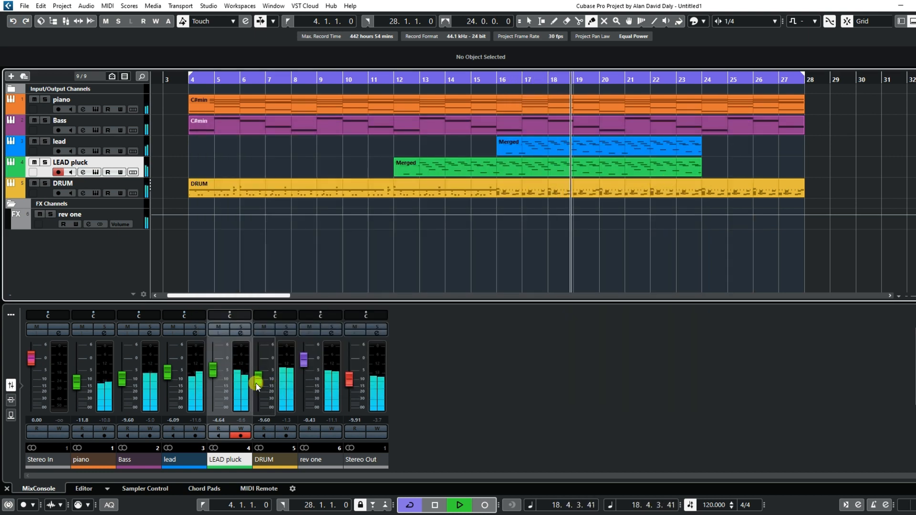
left_click_drag(256, 383, 214, 377)
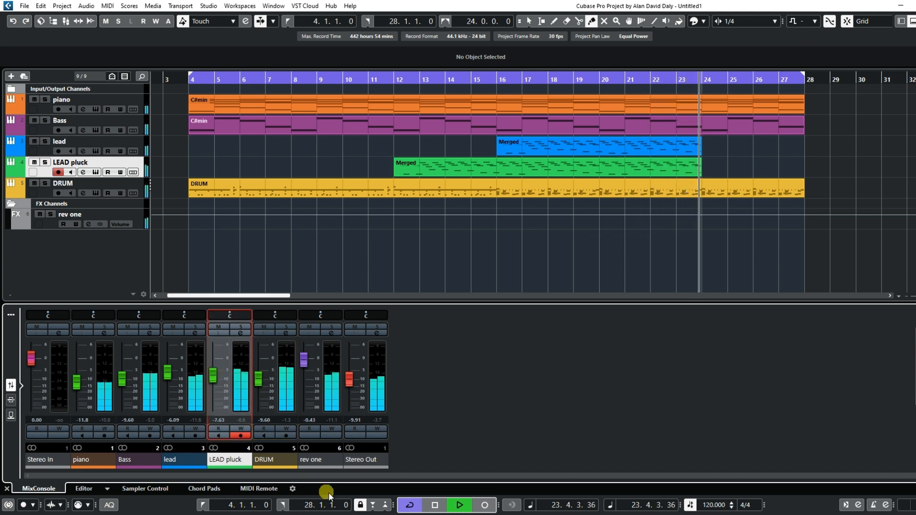
left_click(440, 507)
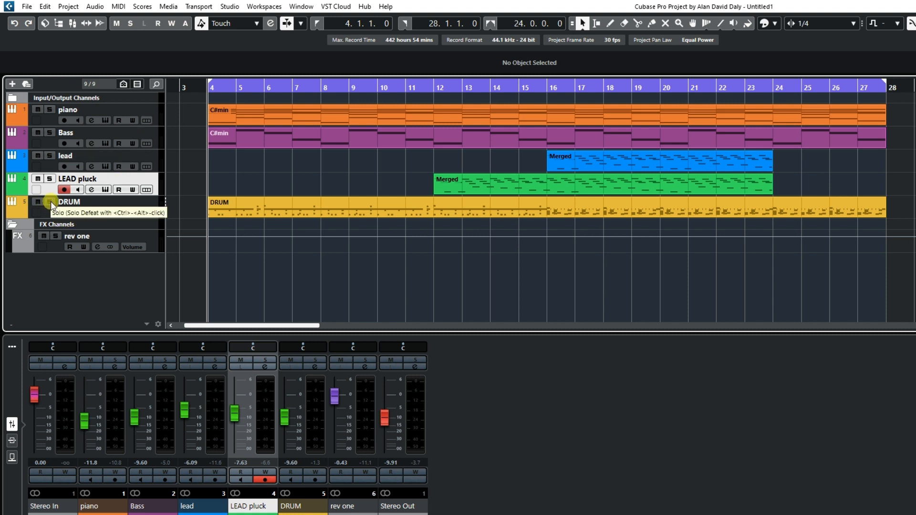
Solo the DRUM track, play it from bar 4, and open its channel settings.
left_click(50, 202)
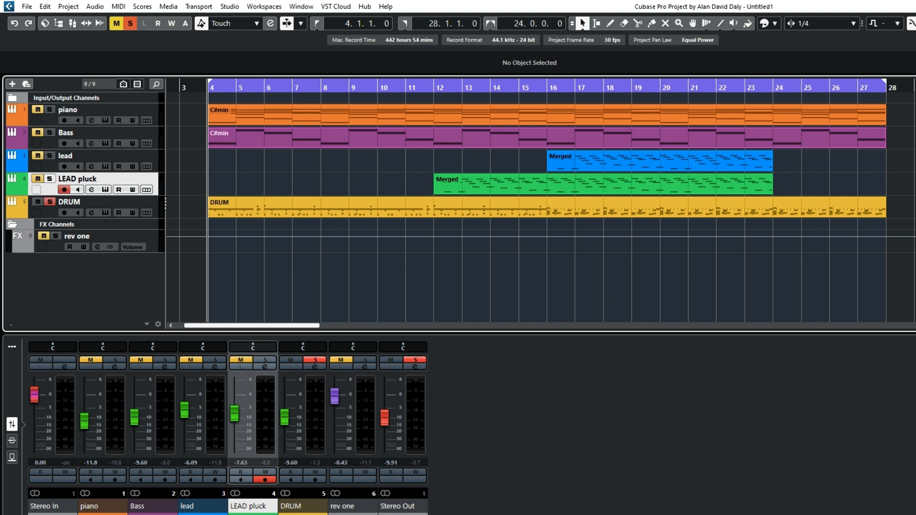
key("space")
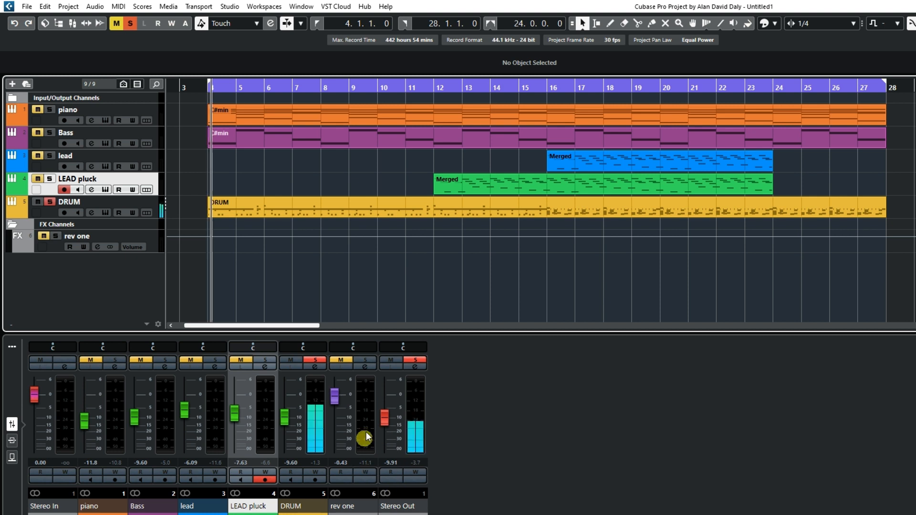
left_click(91, 213)
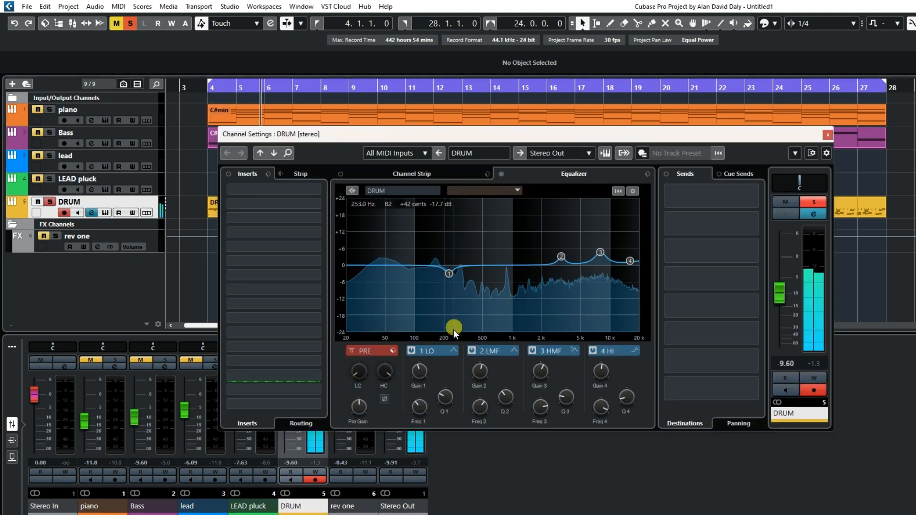
Switch off all four EQ bands on DRUM and lower its channel level to -13.9 dB.
left_click(411, 350)
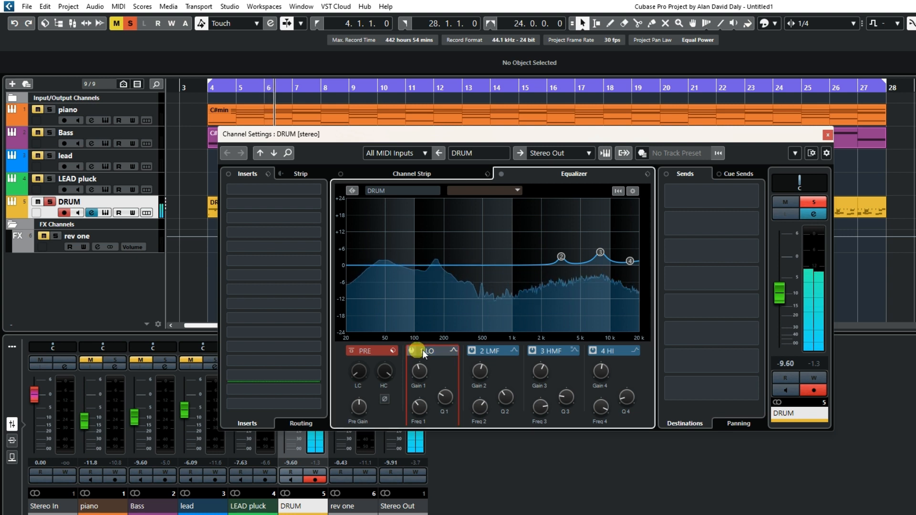
left_click(473, 351)
left_click(532, 351)
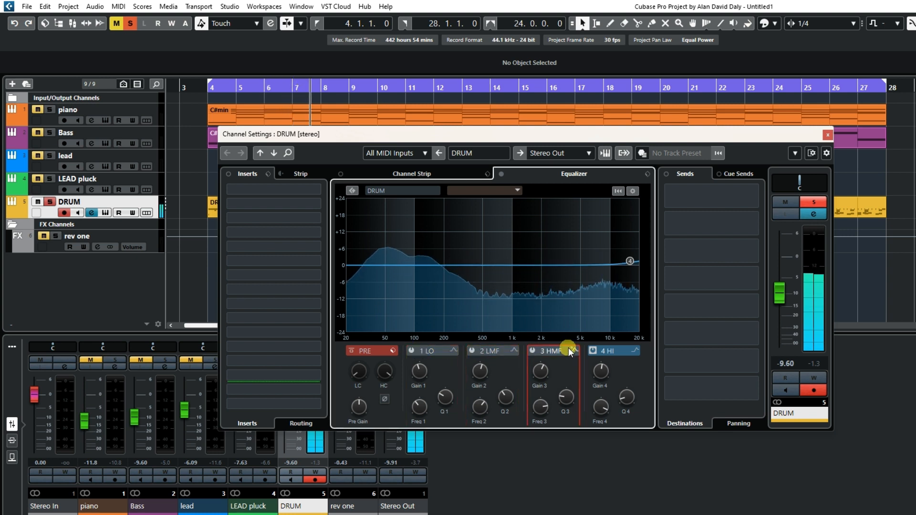
left_click(593, 352)
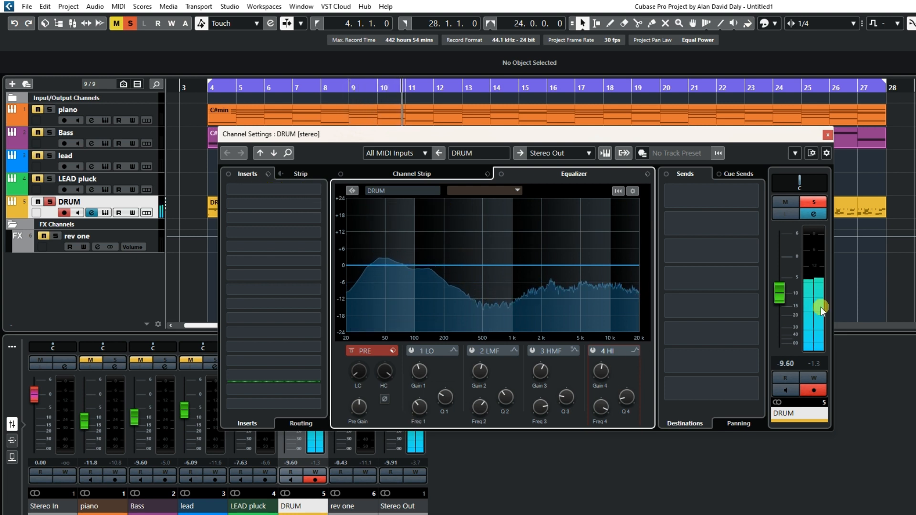
left_click_drag(779, 292, 780, 303)
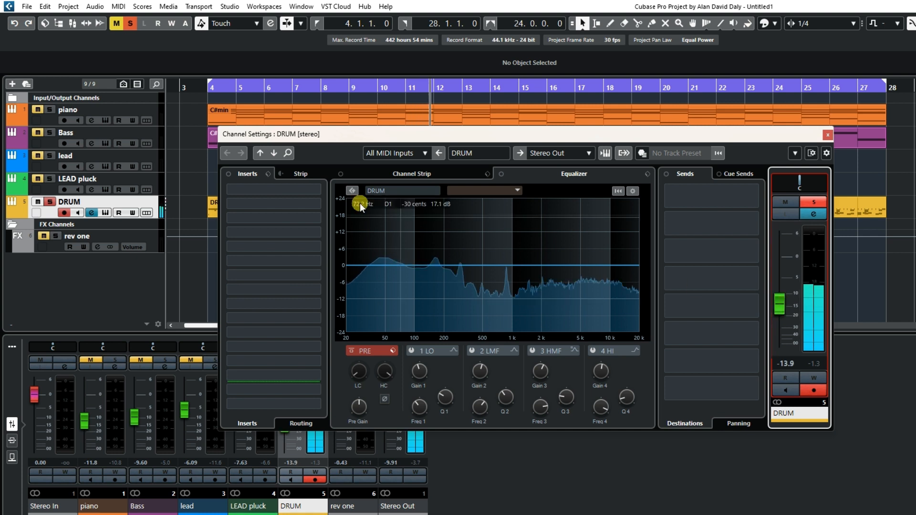
Load the Steinberg Compressor from the Dynamics category into DRUM's first insert slot.
left_click(305, 190)
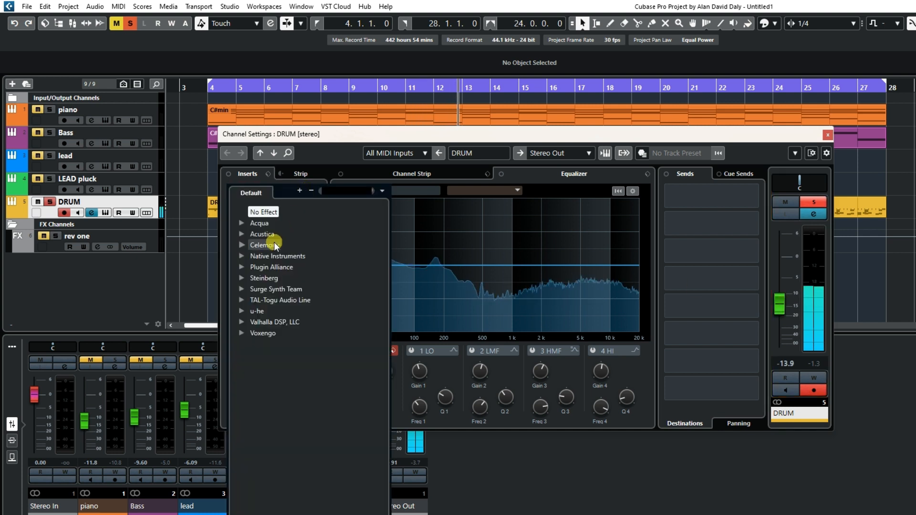
left_click(244, 278)
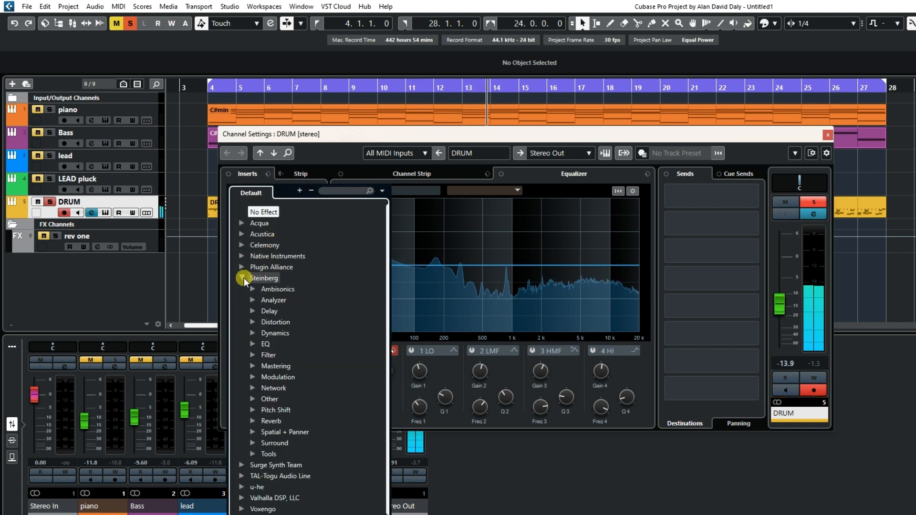
left_click(259, 333)
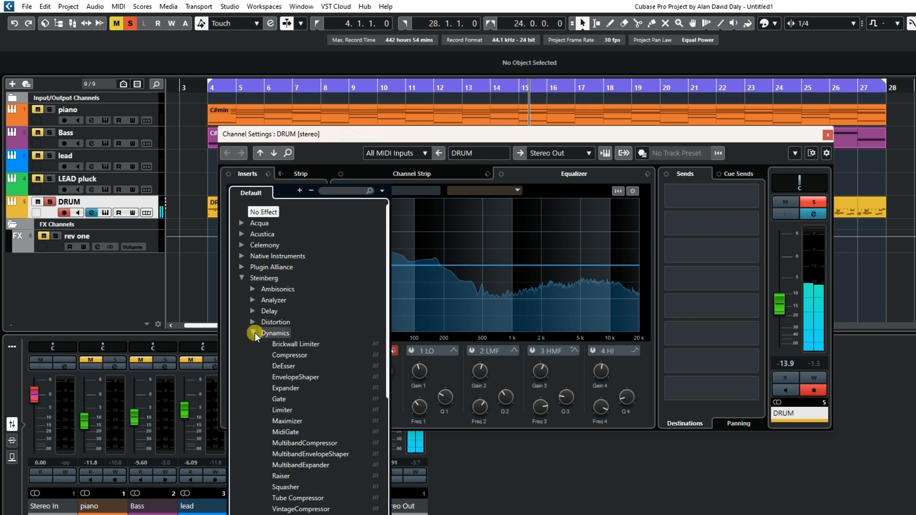
left_click(283, 356)
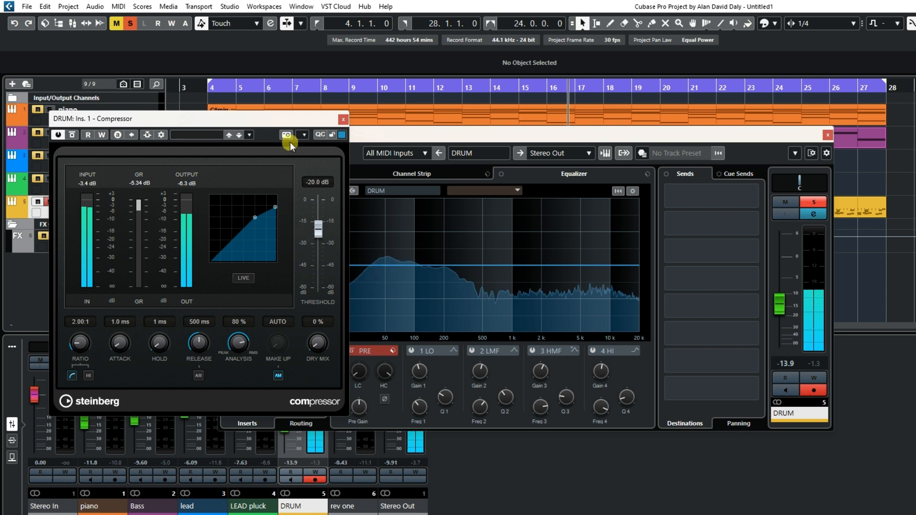
Set DRUM's compressor to 99 ms release, 50% analysis and -11.6 dB threshold, and close the plug-in.
left_click_drag(283, 123, 479, 110)
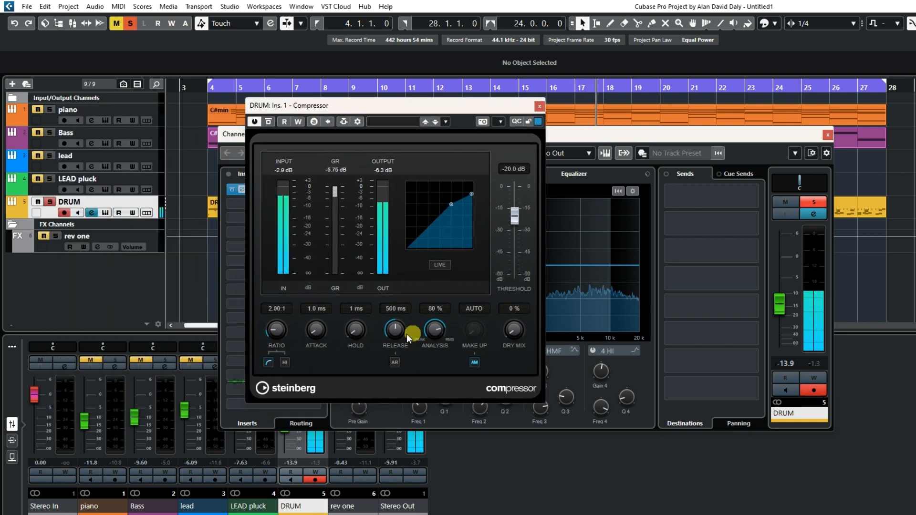
left_click_drag(407, 334, 428, 353)
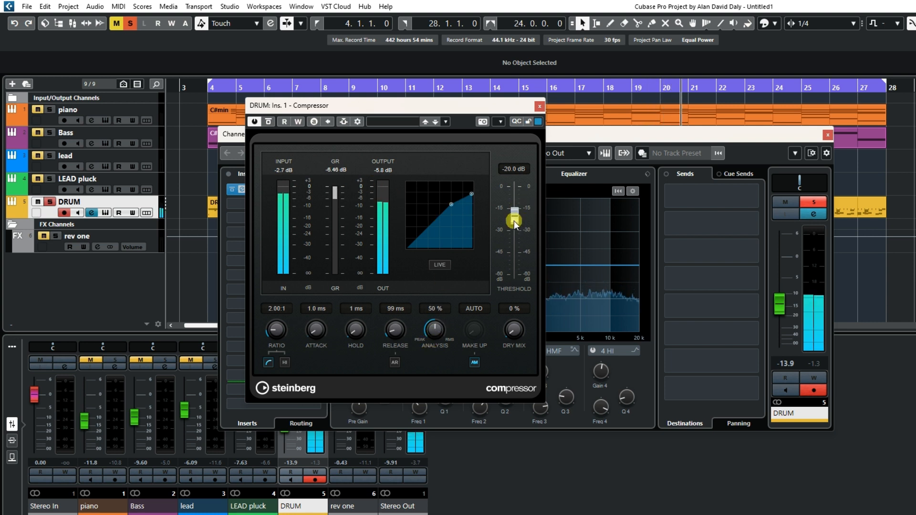
left_click_drag(514, 221, 520, 207)
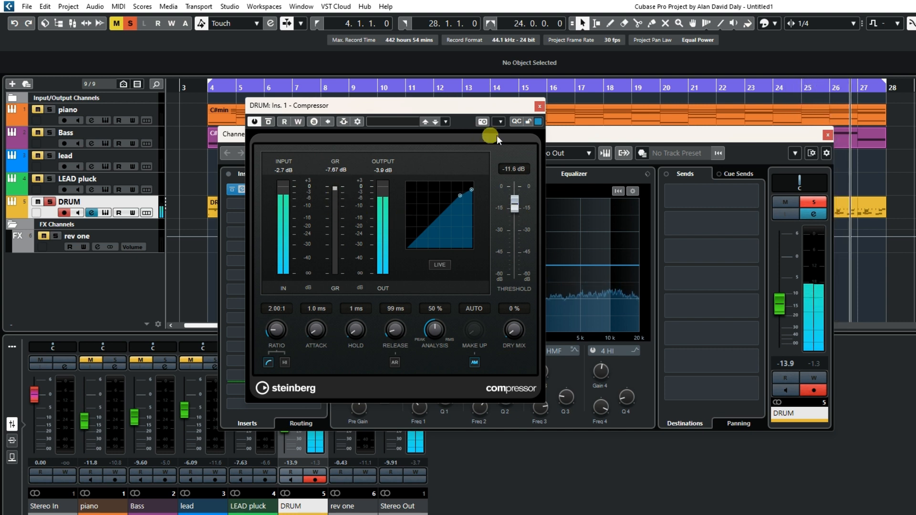
left_click(540, 108)
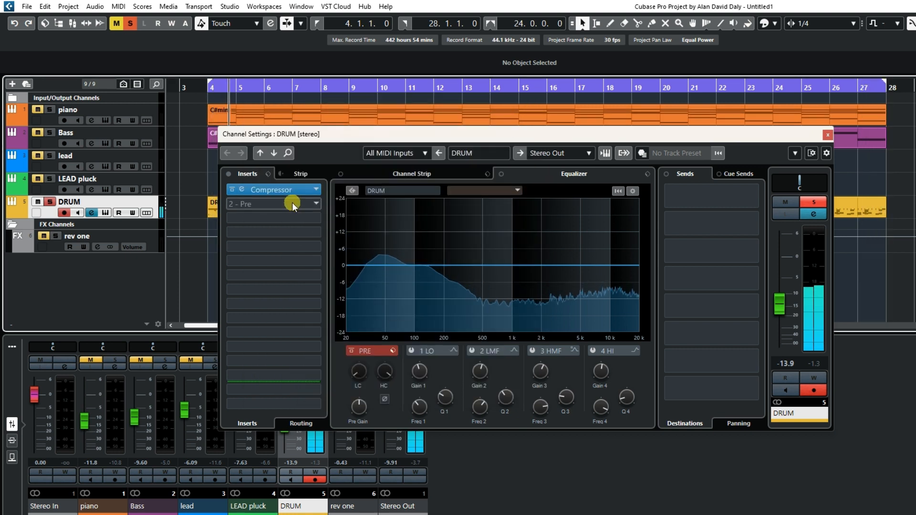
Load the Steinberg Frequency equalizer from the EQ category into DRUM's second insert slot.
left_click(316, 203)
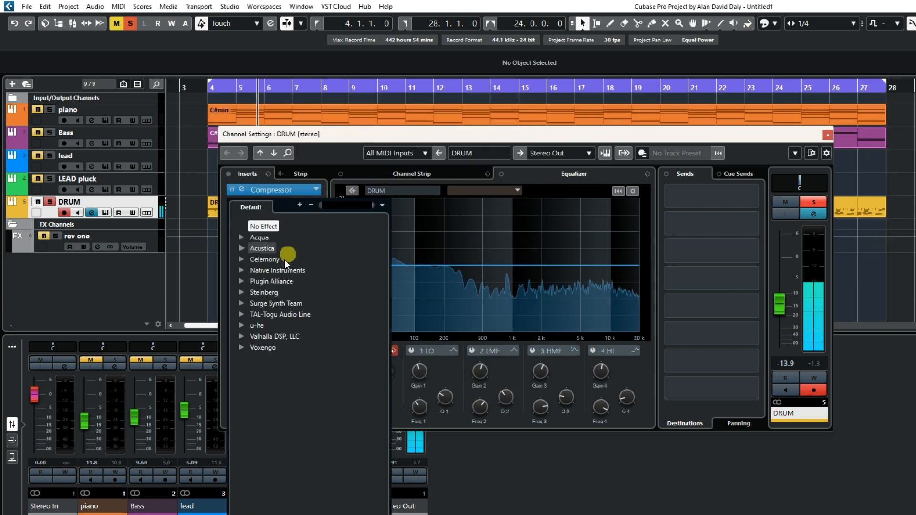
left_click(241, 292)
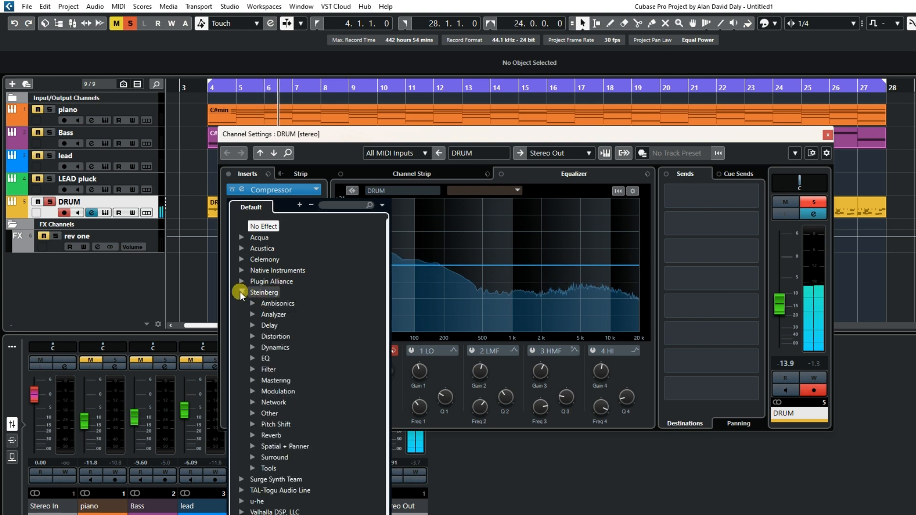
left_click(255, 359)
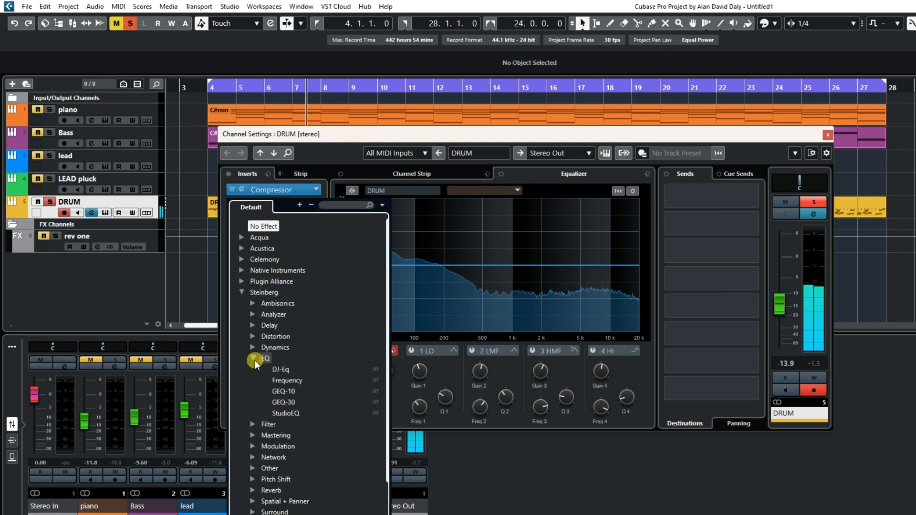
left_click(286, 381)
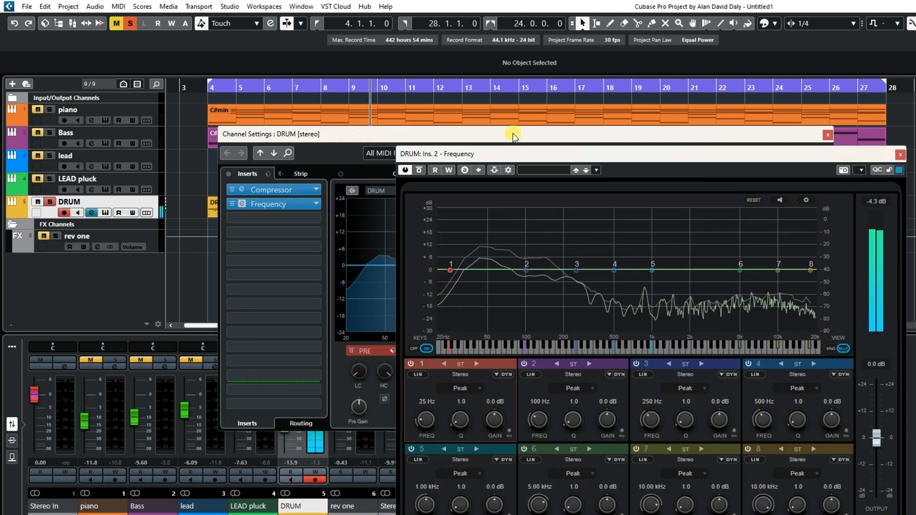
left_click_drag(505, 153, 473, 141)
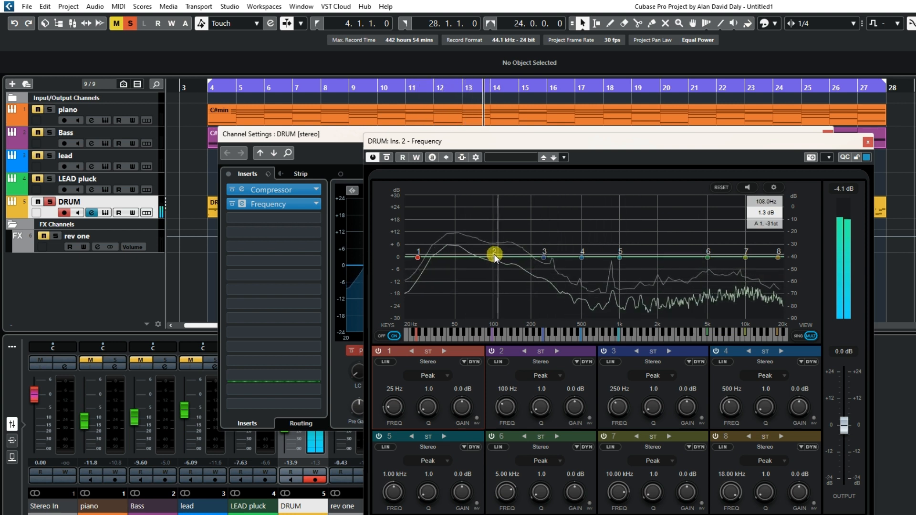
Boost DRUM's Frequency band 2 by 4.0 dB at 86 Hz and band 6 by 5.8 dB at 5.31 kHz, and close its windows.
left_click_drag(495, 256, 487, 252)
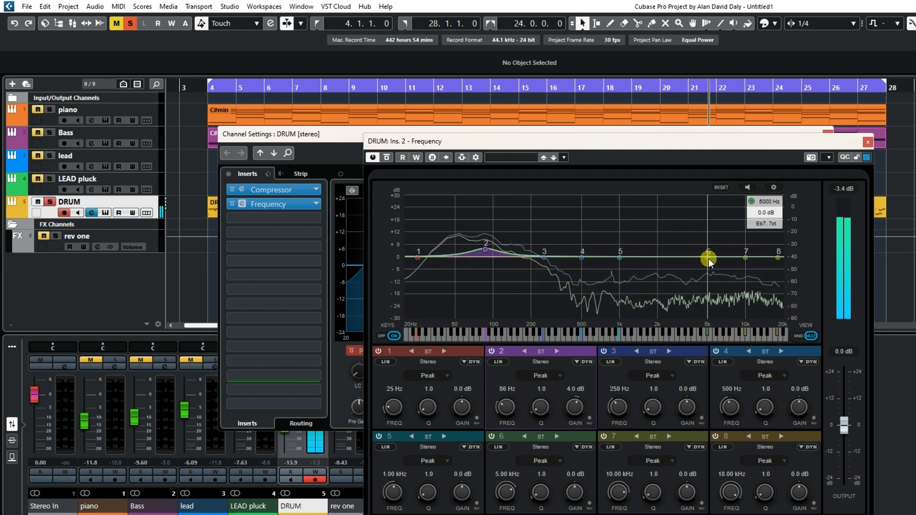
left_click_drag(709, 258, 713, 250)
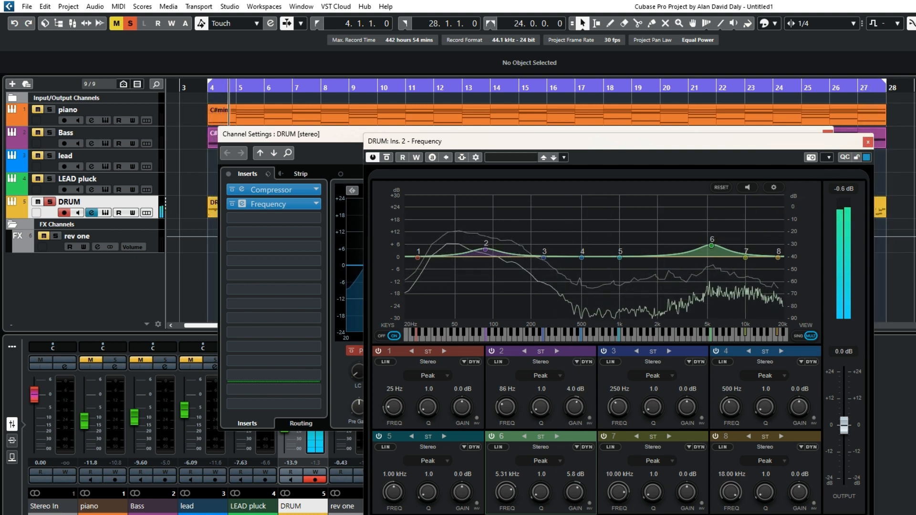
left_click(869, 142)
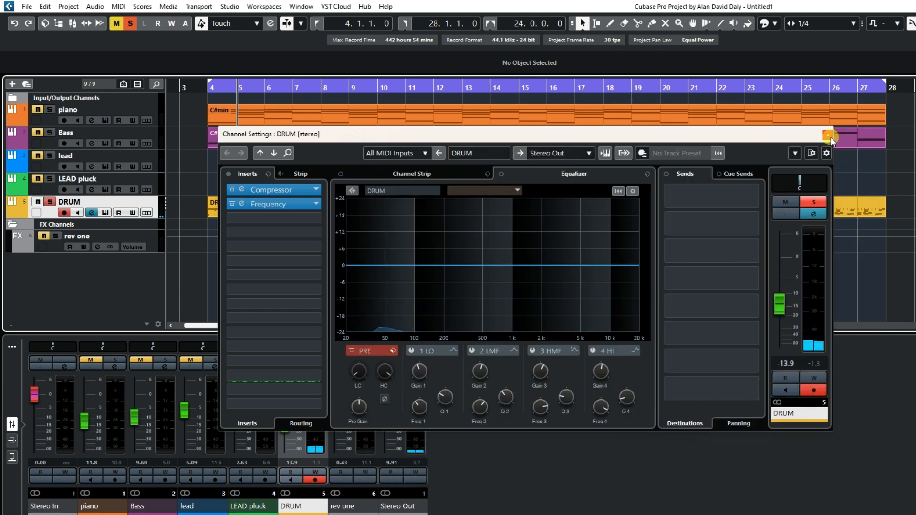
left_click(829, 136)
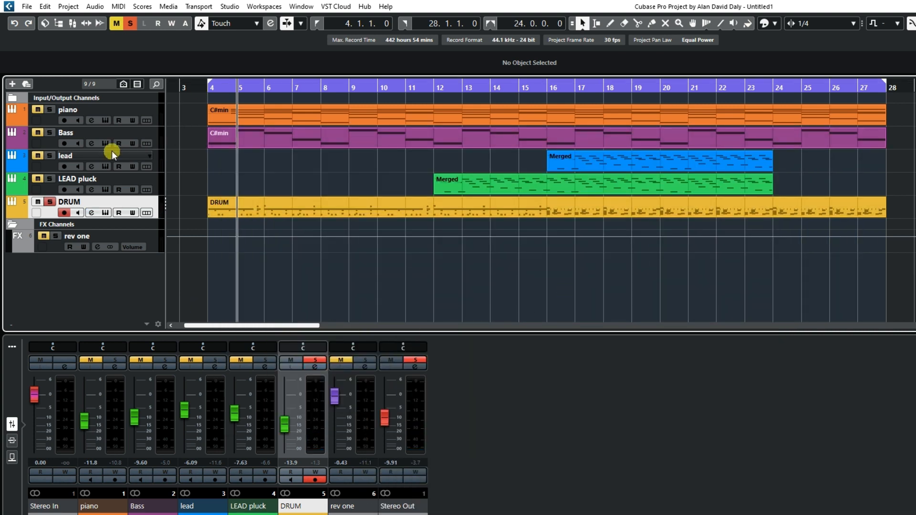
Solo the piano track as well and switch off all four EQ bands in its channel settings.
left_click(51, 110)
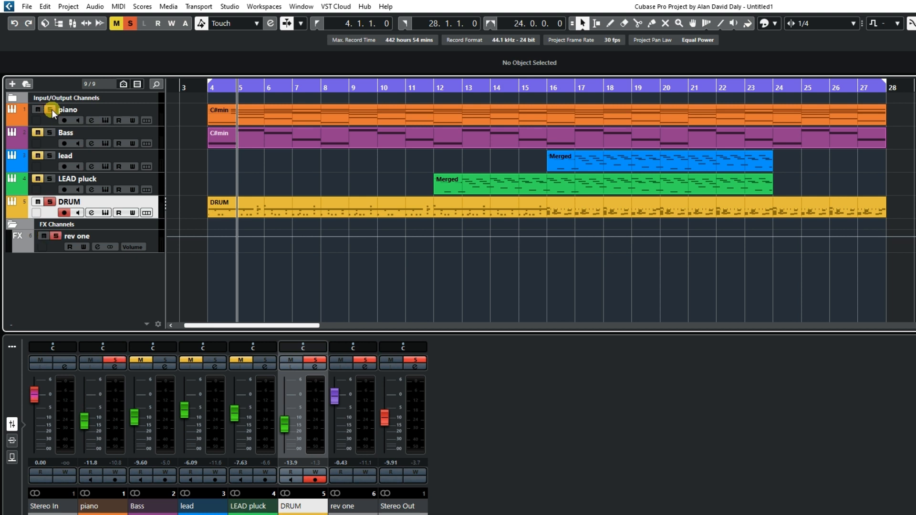
left_click(91, 120)
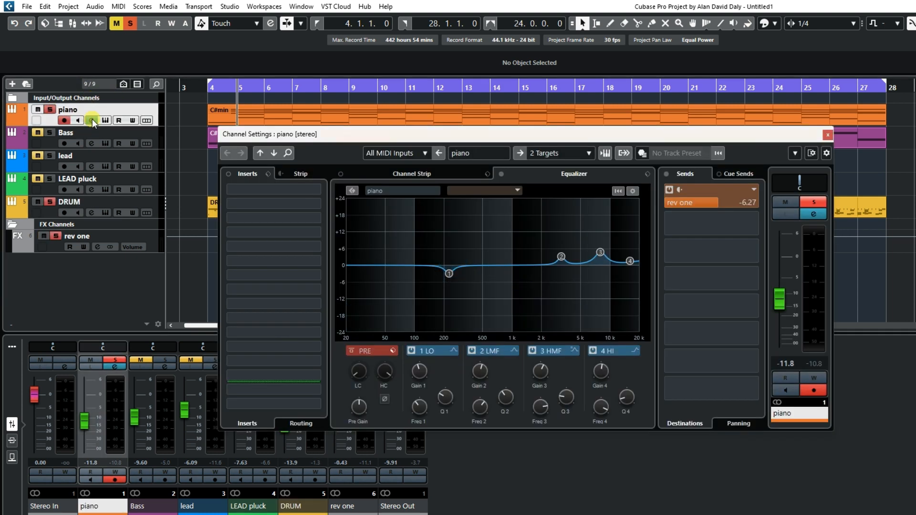
left_click(413, 350)
left_click(473, 350)
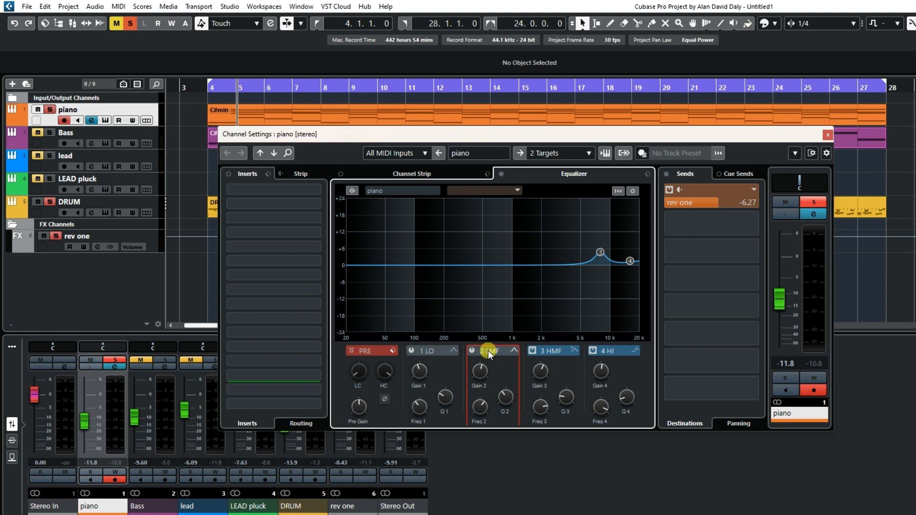
left_click(532, 351)
left_click(593, 351)
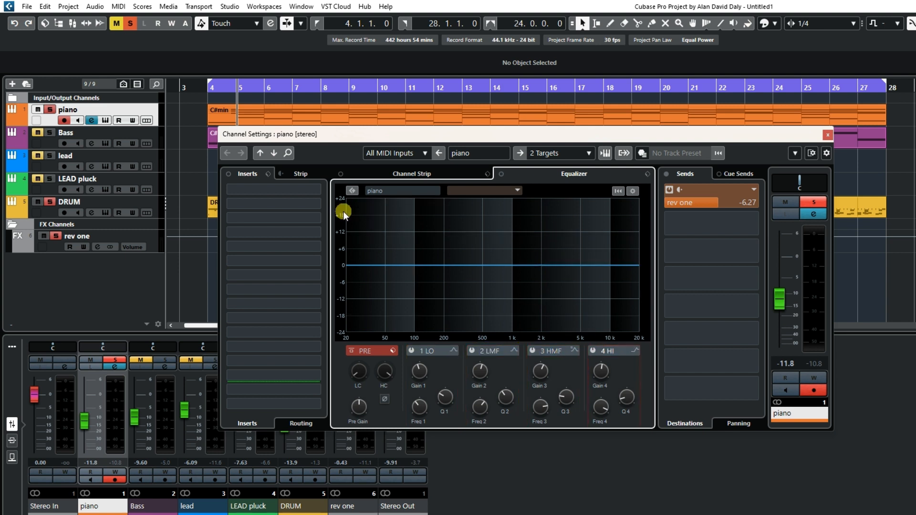
Load the Steinberg Frequency equalizer into the piano channel's first insert slot.
left_click(315, 190)
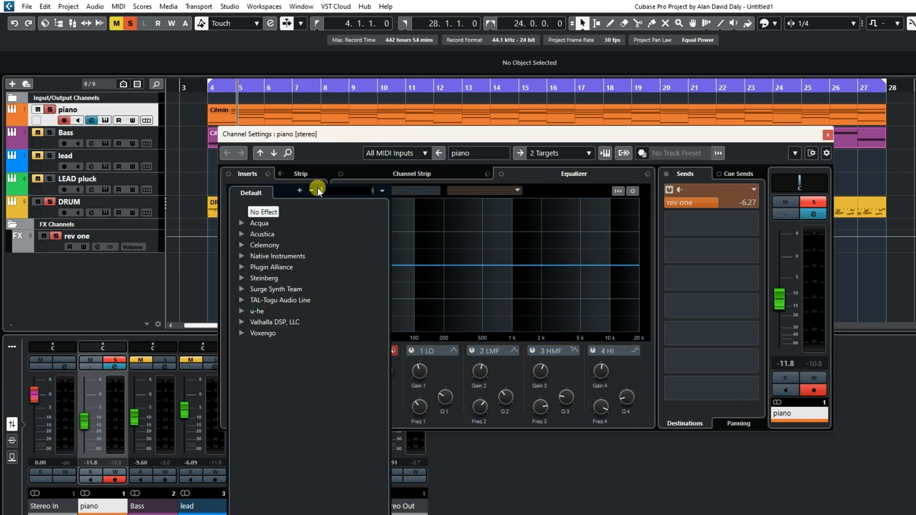
left_click(241, 277)
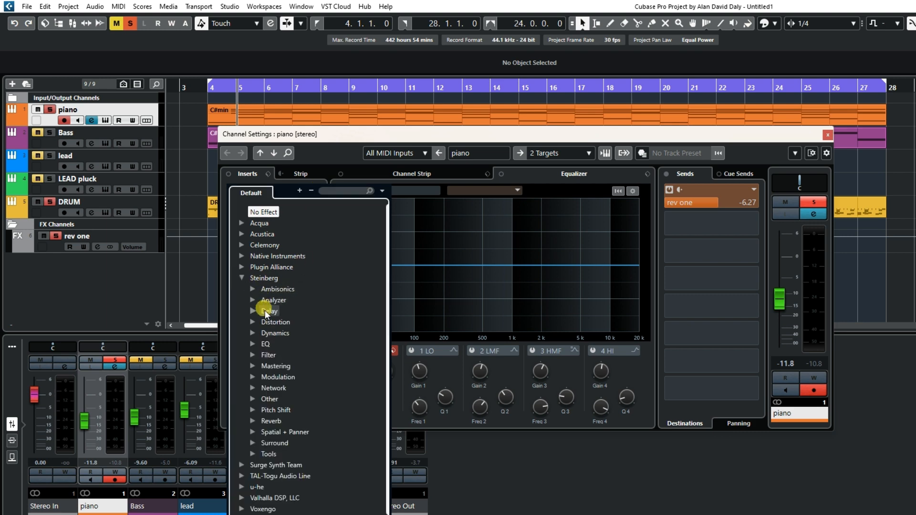
left_click(258, 344)
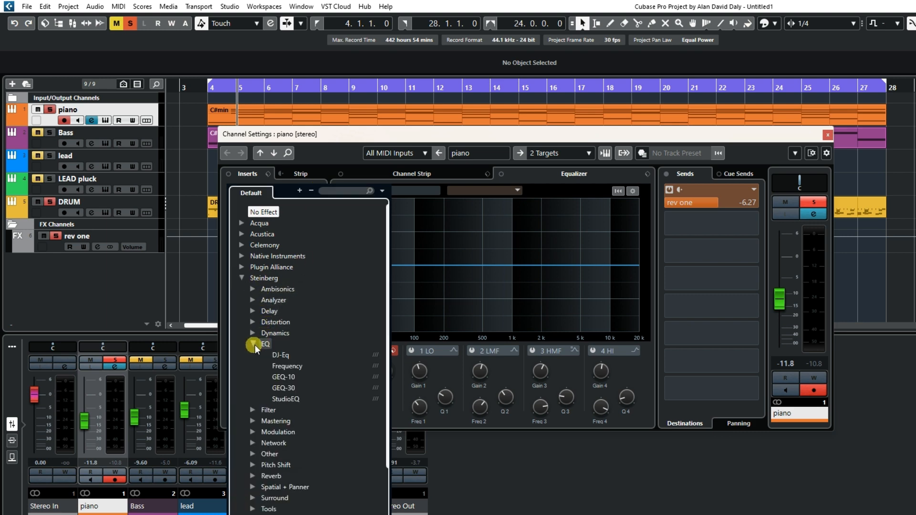
left_click(294, 366)
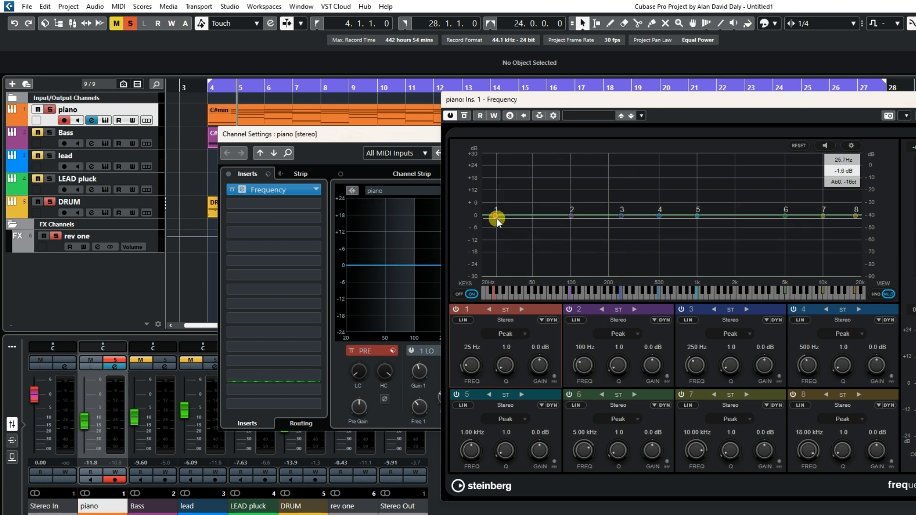
Set band 1 of the piano's Frequency equalizer to a Cut 96 filter at 100 Hz.
left_click(508, 336)
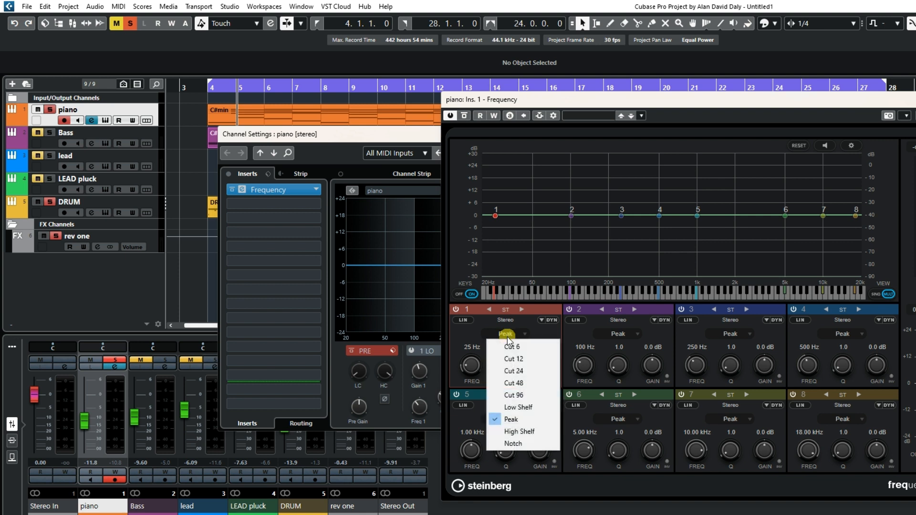
left_click(514, 395)
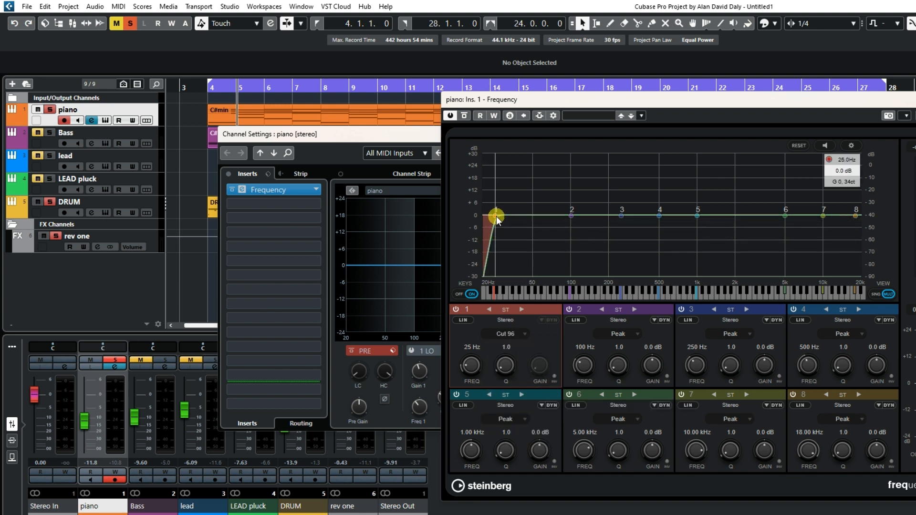
left_click_drag(497, 219, 572, 217)
left_click_drag(617, 106, 548, 102)
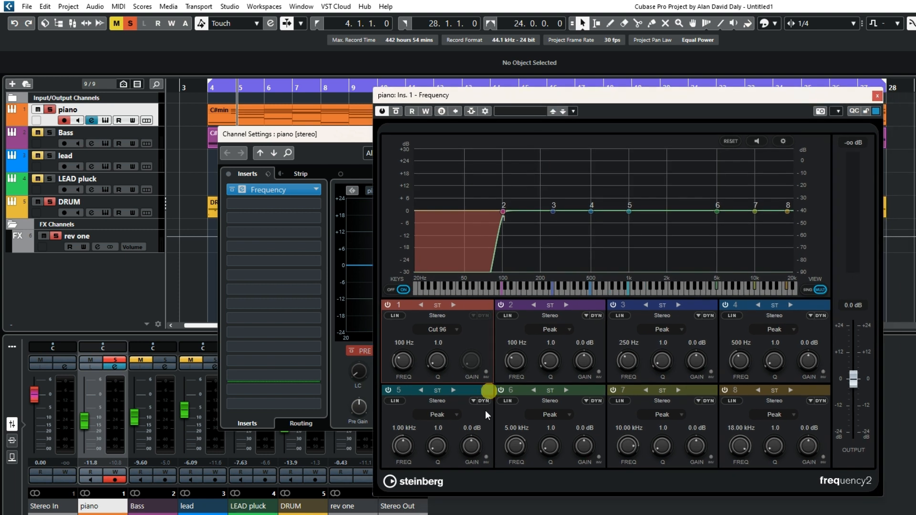
Audition the piano and boost Frequency band 8 by 2.9 dB at 18.64 kHz and band 3 by 2.4 dB at 195 Hz.
key("space")
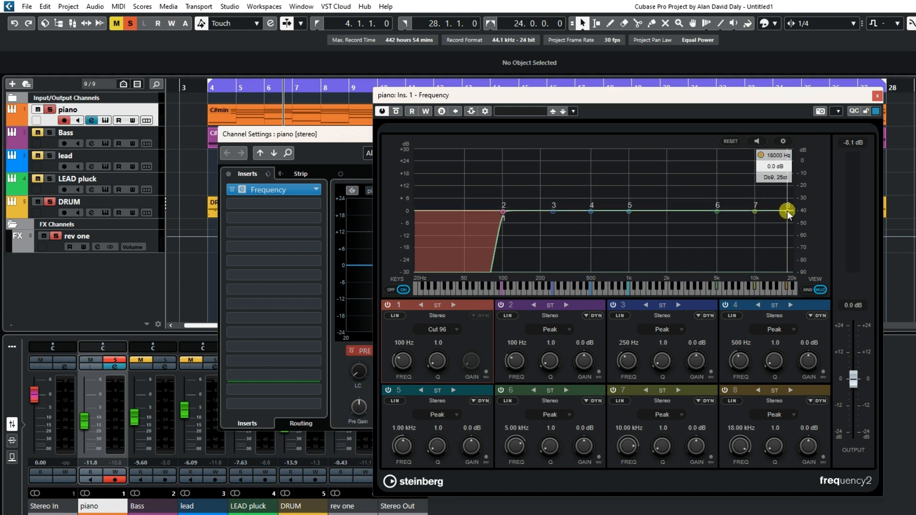
left_click_drag(788, 211, 789, 204)
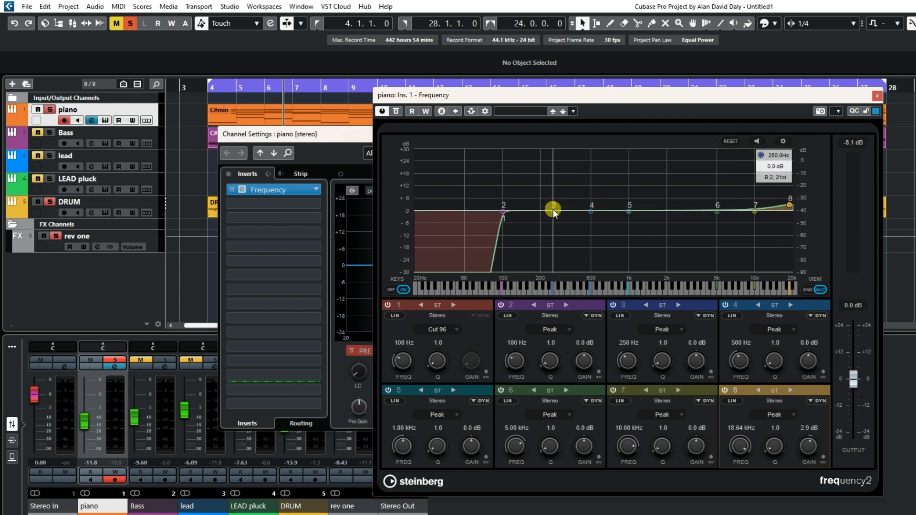
left_click_drag(552, 209, 540, 207)
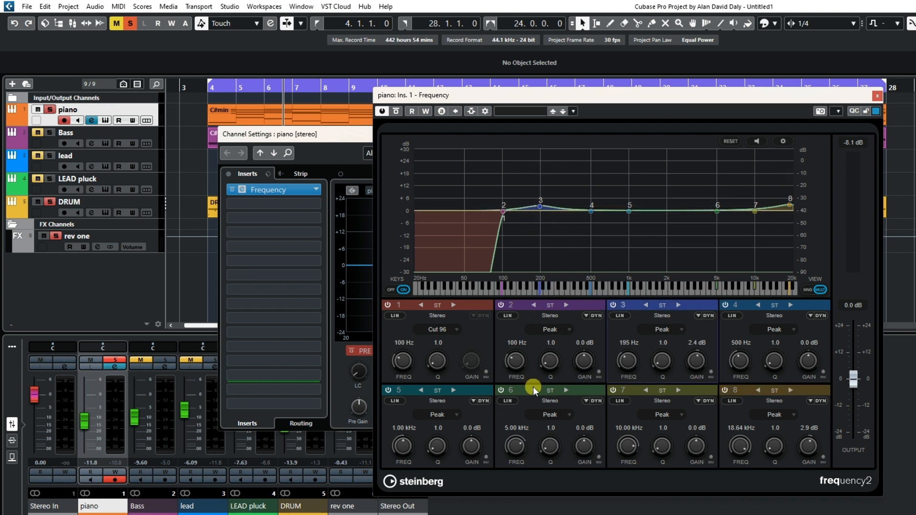
During playback, set the piano's Frequency band 3 to 1.6 dB at 173 Hz and band 6 to 2.1 dB at 4.90 kHz, and close the plug-in.
key("space")
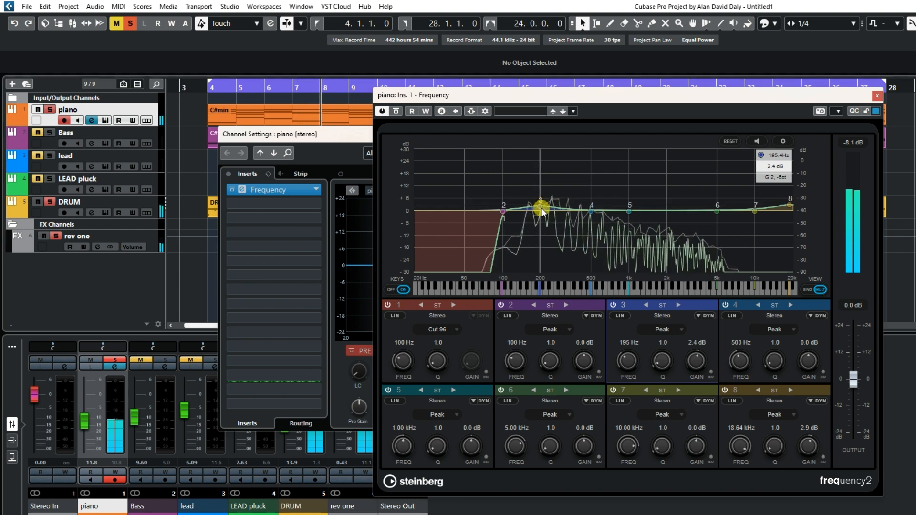
left_click_drag(541, 208, 534, 208)
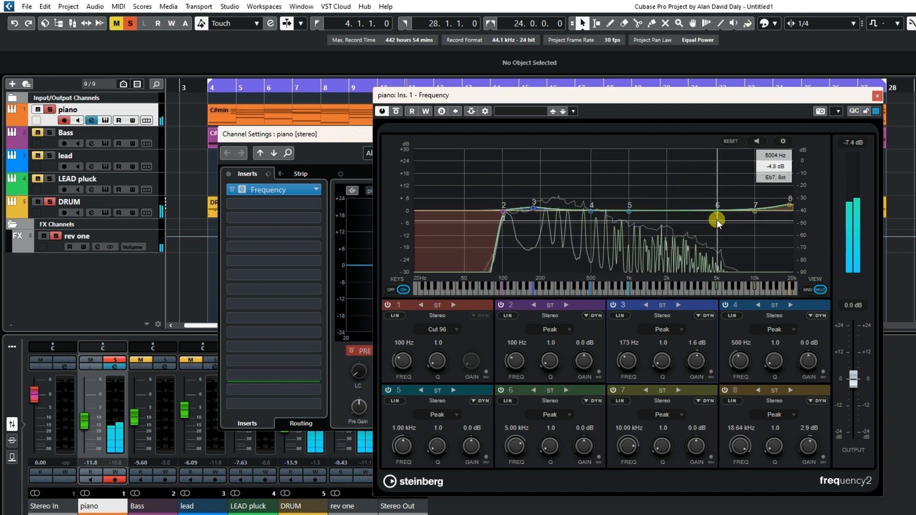
left_click_drag(716, 213, 717, 206)
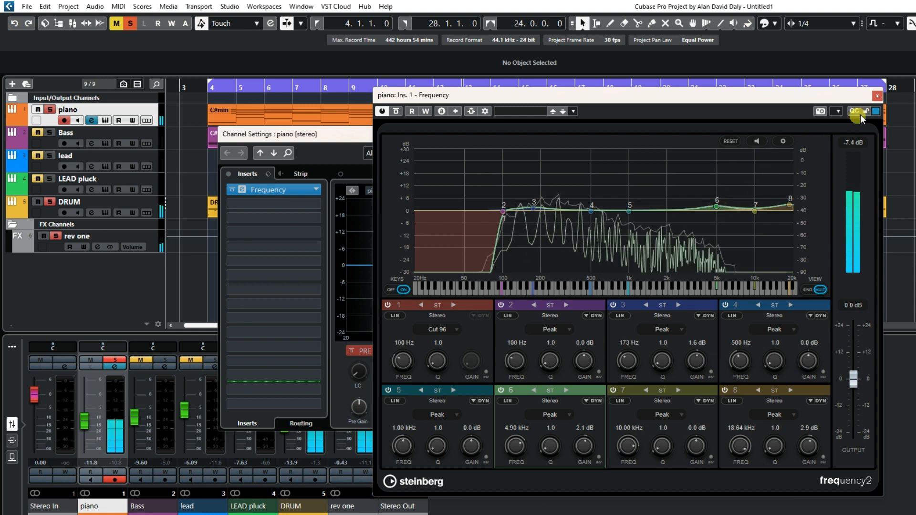
left_click(877, 98)
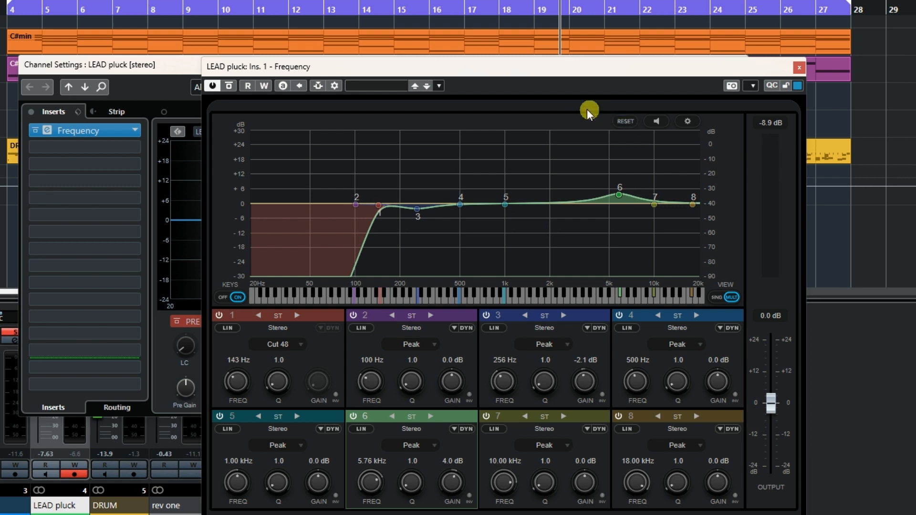
Review the Frequency equalizer curves on LEAD pluck and DRUM, including DRUM's band 6 boost.
left_click_drag(480, 64, 432, 0)
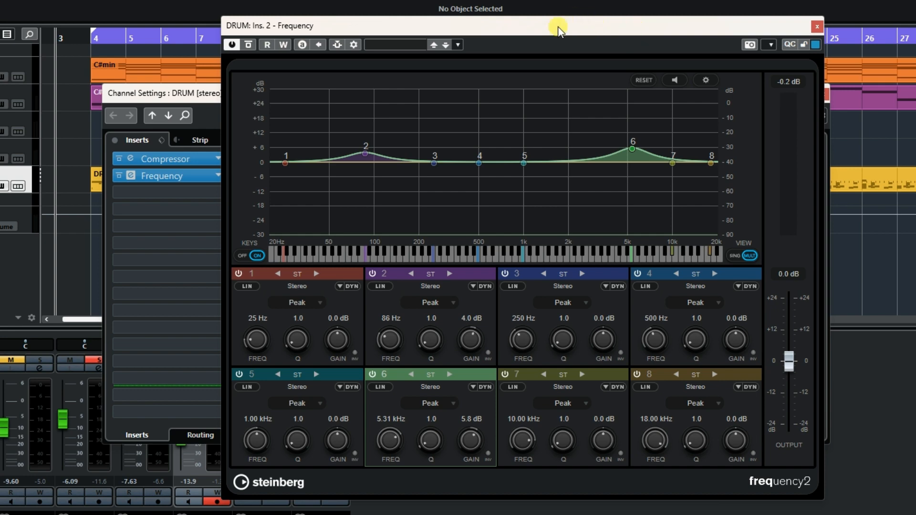
mouse_move(559, 30)
left_mouse_down()
mouse_move(525, 352)
mouse_move(542, 329)
mouse_move(528, 180)
mouse_move(554, 21)
left_mouse_up()
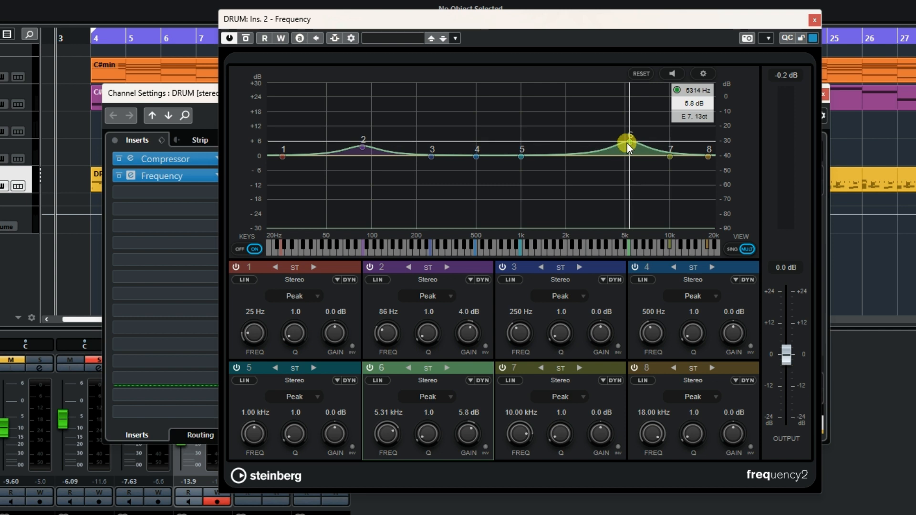
left_click_drag(629, 143, 631, 144)
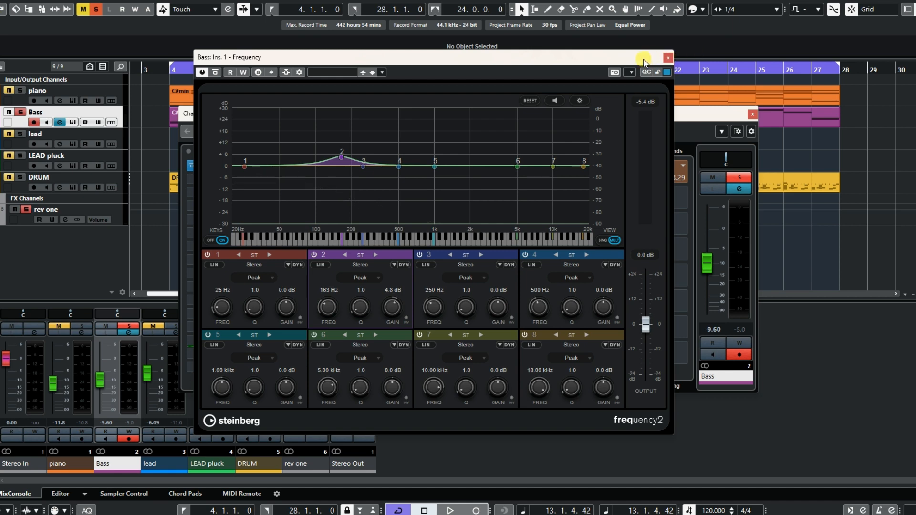
Move the Bass Frequency window aside and switch off the 4 HI band in the Bass channel equalizer.
left_click_drag(611, 57, 604, 329)
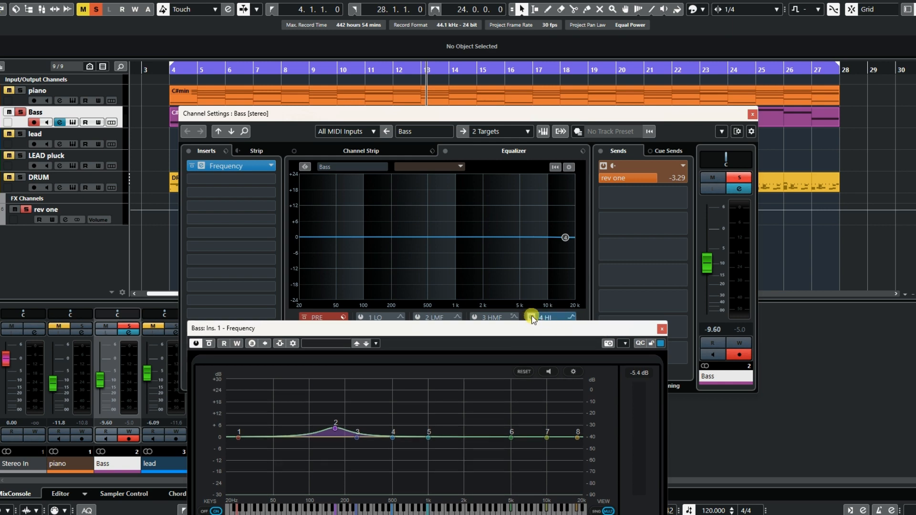
left_click(532, 317)
left_click(643, 408)
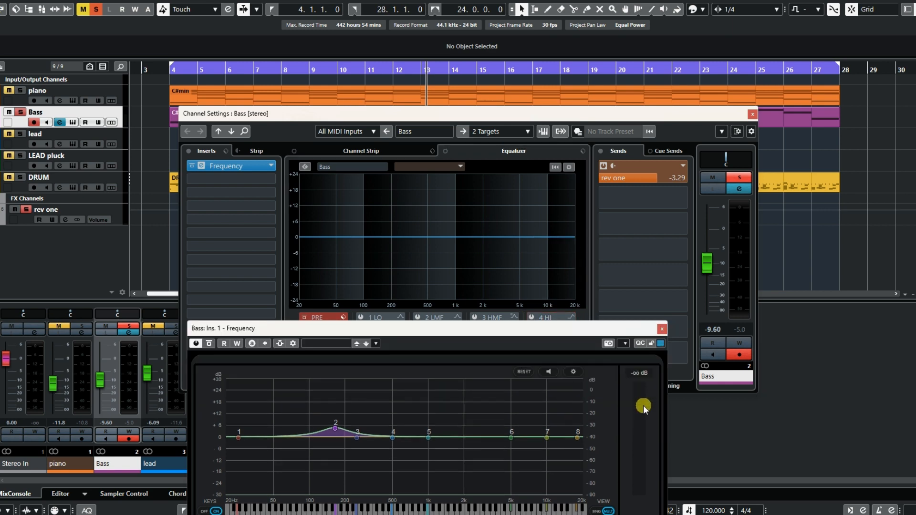
left_click_drag(585, 333, 609, 90)
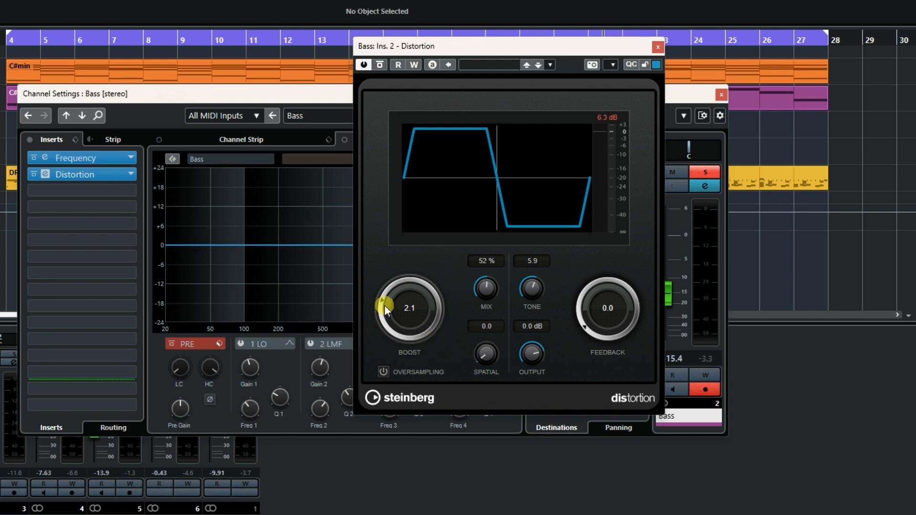
Set the Bass Distortion's boost to 1.9 and tone to 5.6, audition it, and lower the Bass fader to -24.9 dB.
mouse_move(385, 306)
left_mouse_down()
mouse_move(396, 291)
mouse_move(383, 308)
left_mouse_up()
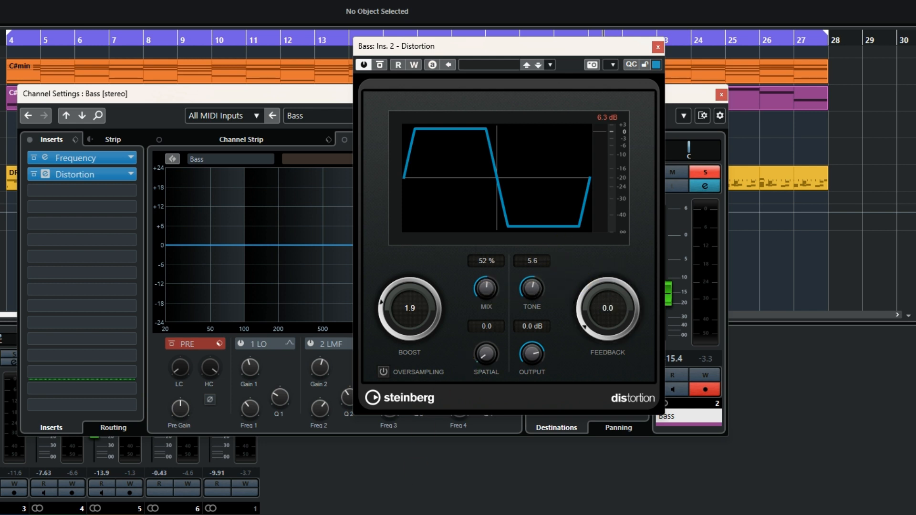
key("space")
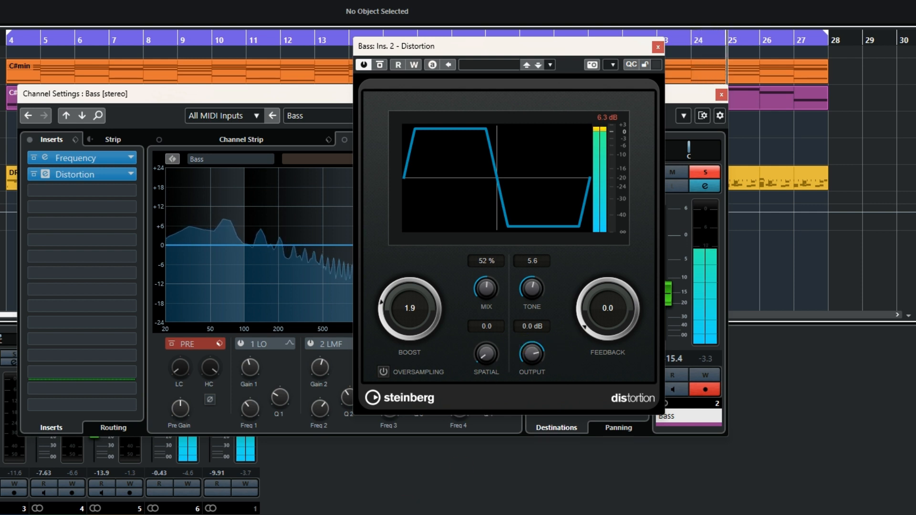
left_click_drag(672, 299, 669, 307)
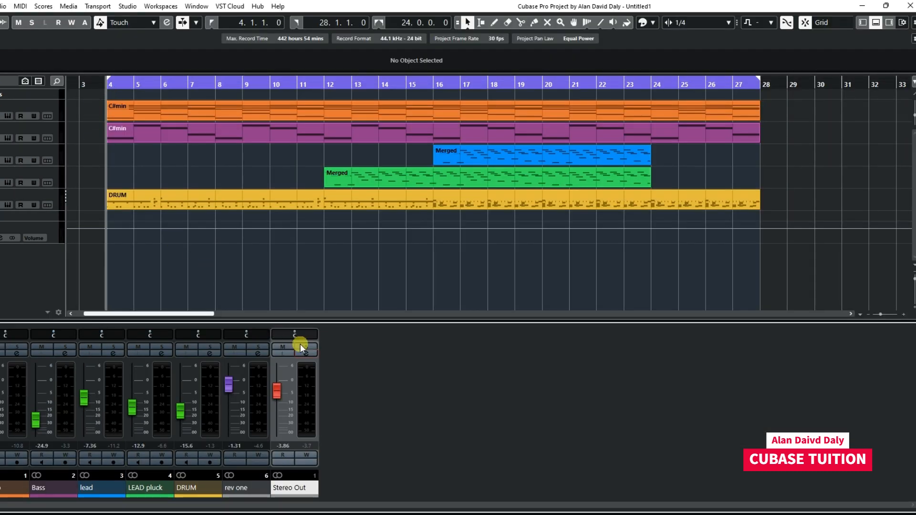
Review the Stereo Out channel's Compressor, Frequency, DeEsser and SoftClipper insert settings.
left_click(307, 355)
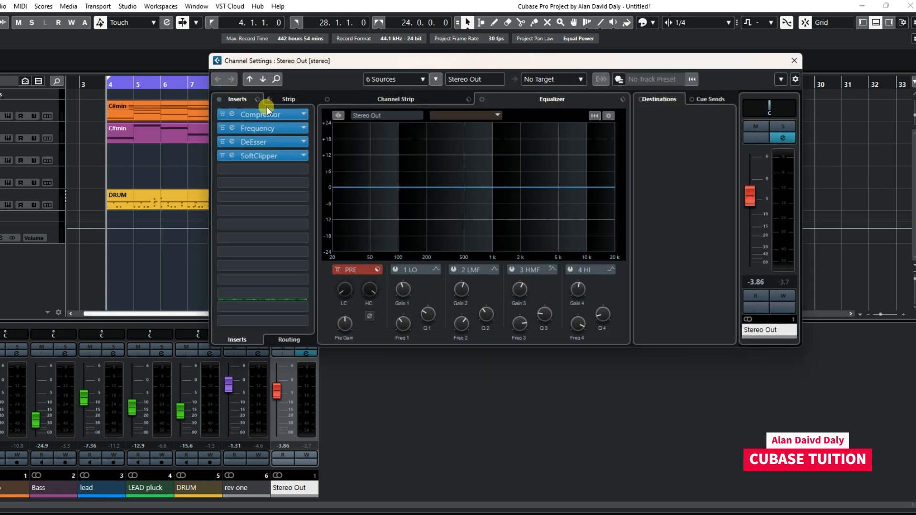
left_click(232, 119)
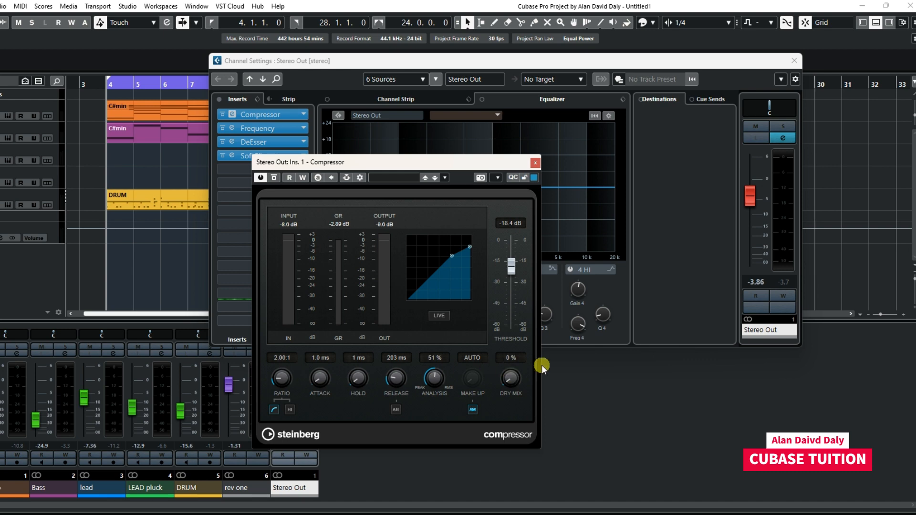
left_click(232, 114)
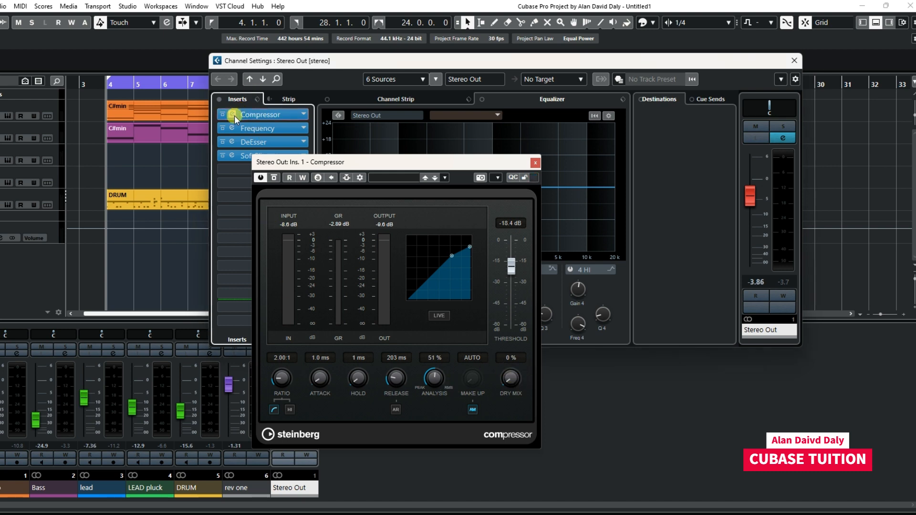
left_click(232, 128)
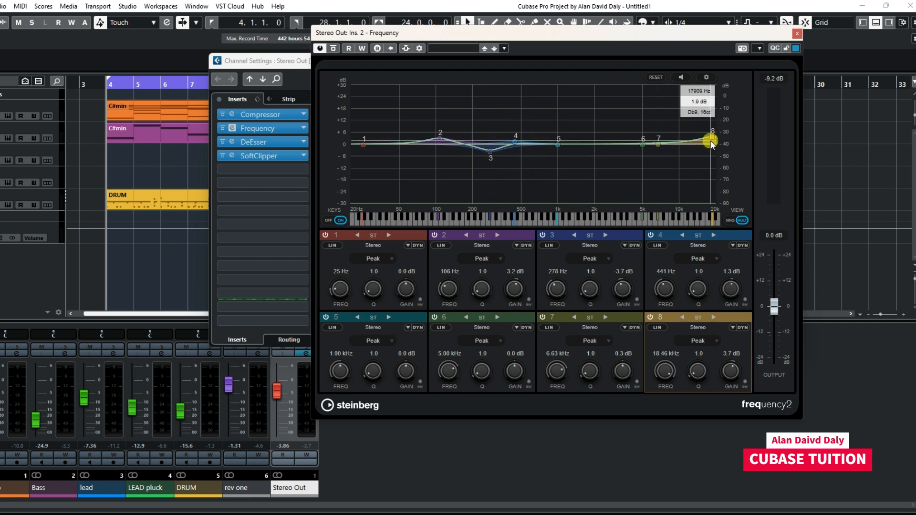
left_click(798, 34)
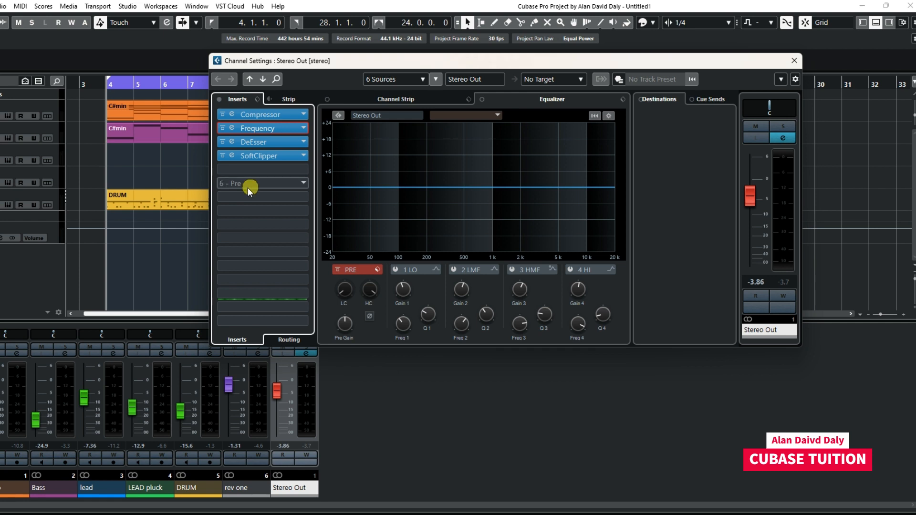
left_click(233, 142)
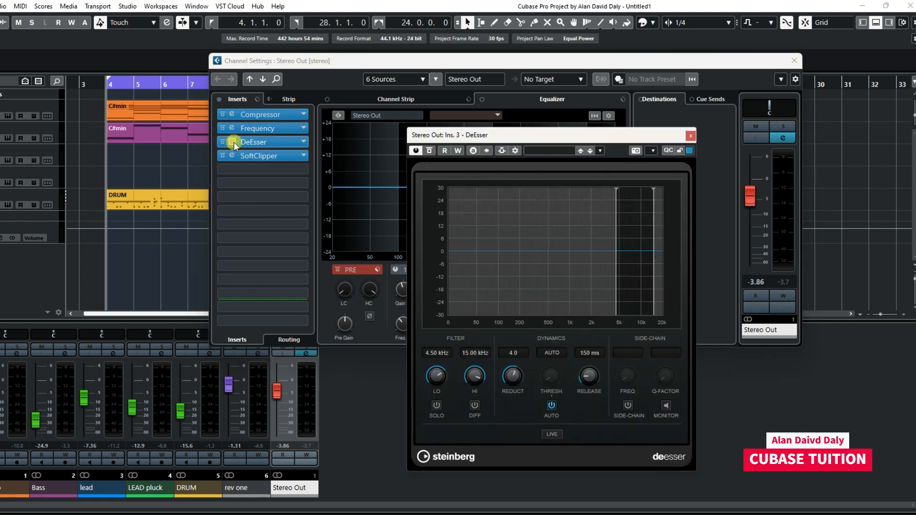
left_click(232, 157)
left_click(232, 158)
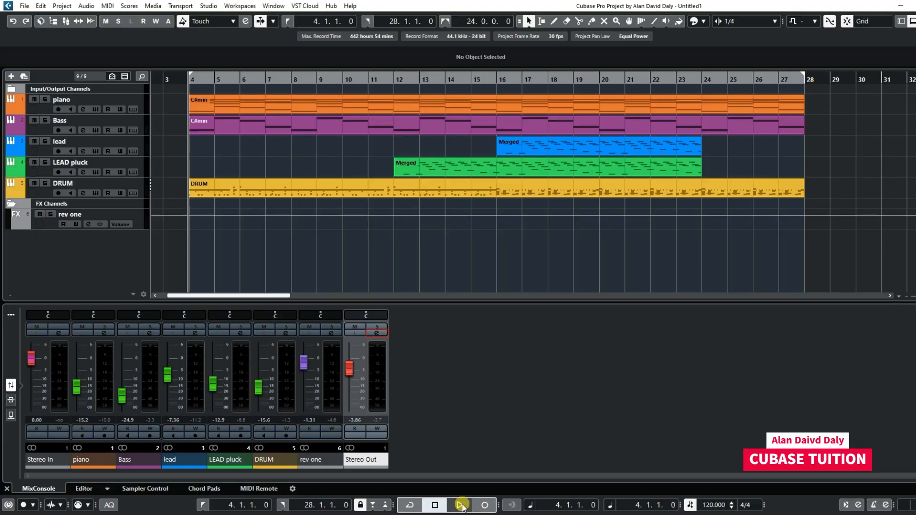
During playback from bar 4, set the Stereo Out fader to -0.60 dB, rev one to -1.88 dB and DRUM to -12.9 dB.
left_click(462, 505)
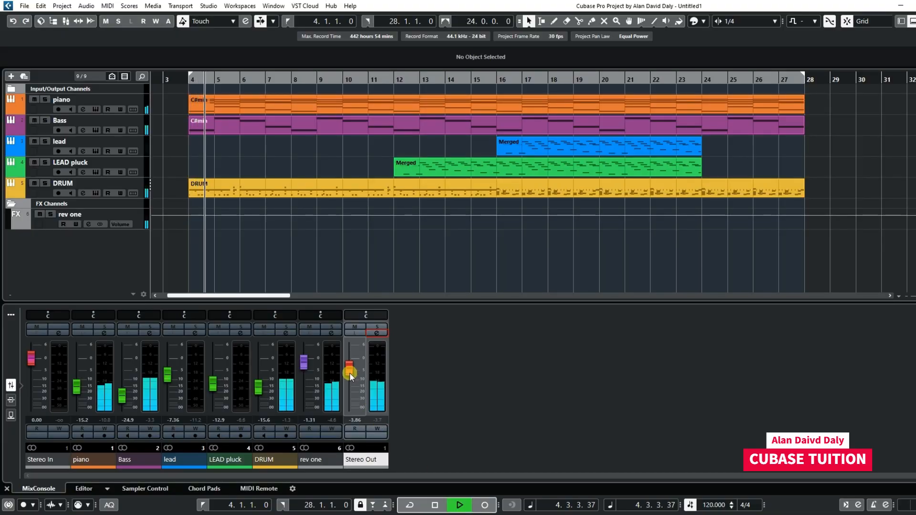
left_click_drag(350, 373, 351, 363)
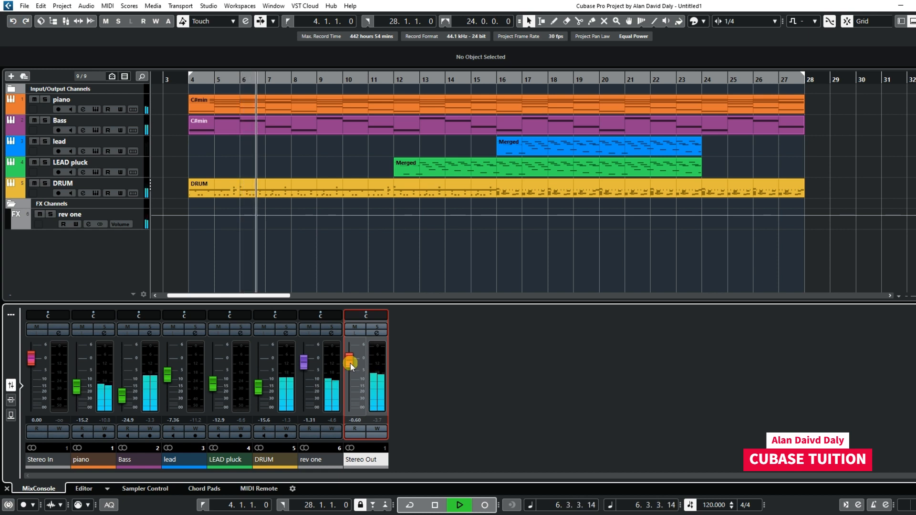
left_click_drag(304, 365, 305, 366)
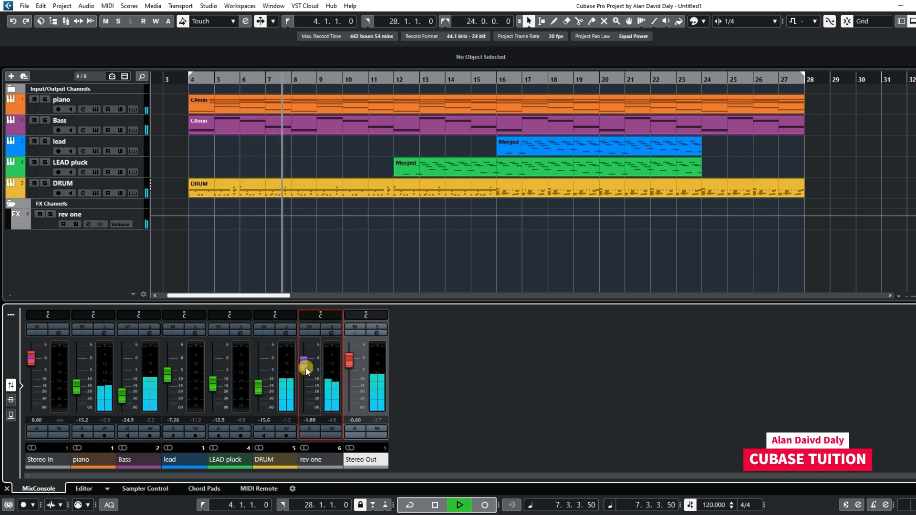
left_click_drag(258, 388, 260, 386)
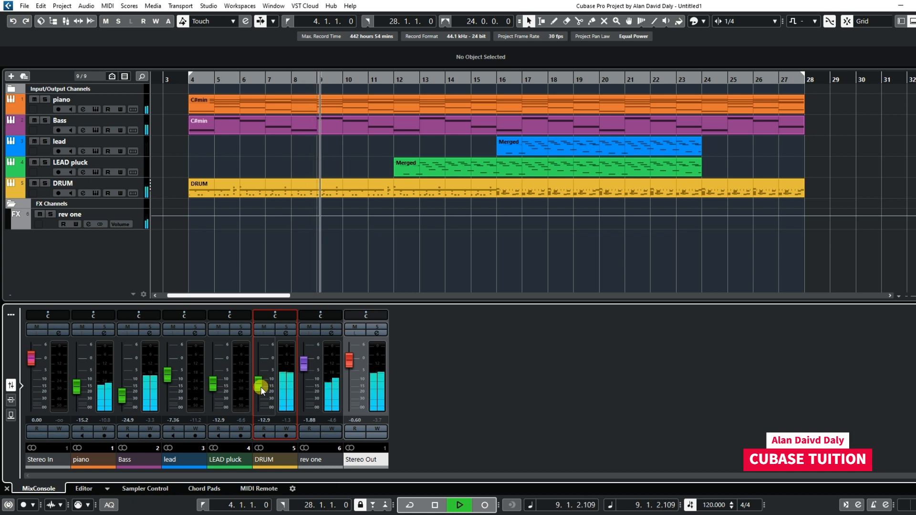
Set Bass to -19.9 dB, piano to -12.9 dB and LEAD pluck to -8.73 dB while listening, and stop playback past the arrangement's end.
left_click(120, 399)
left_click_drag(119, 399, 76, 382)
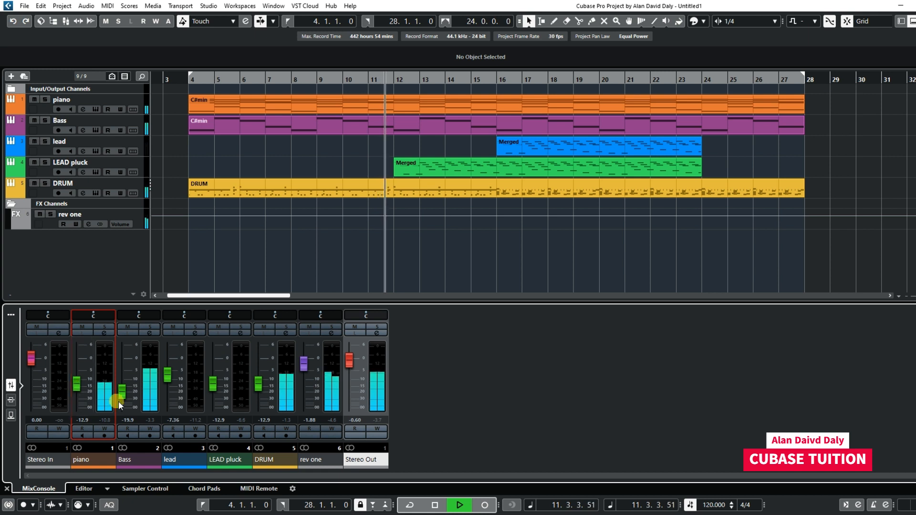
left_click(214, 386)
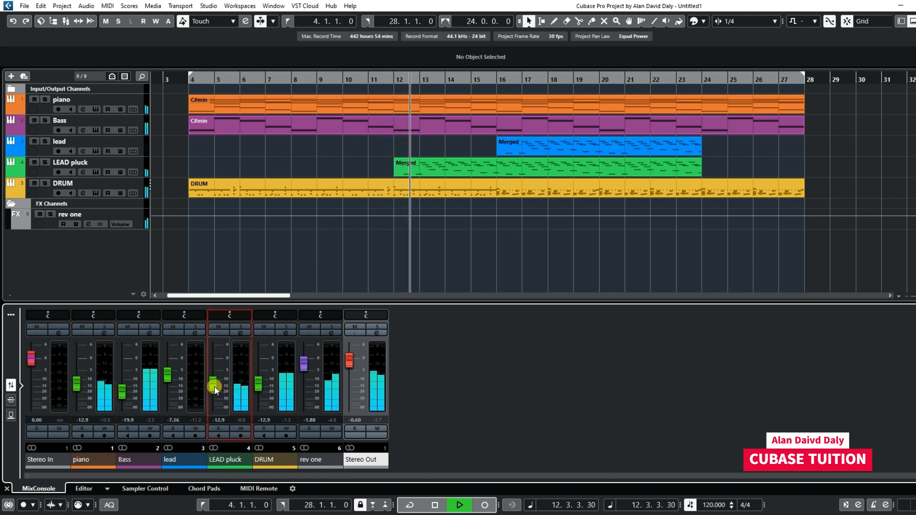
left_click_drag(214, 386, 214, 383)
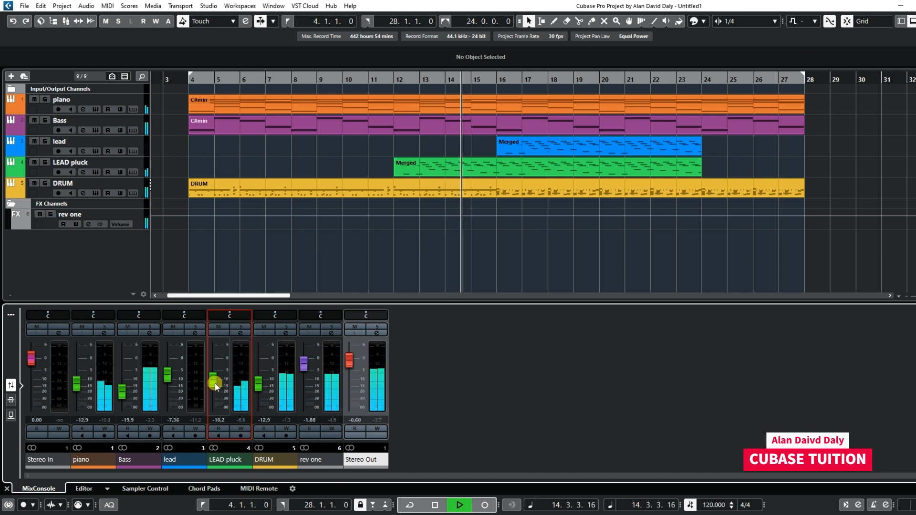
left_click_drag(215, 383, 217, 380)
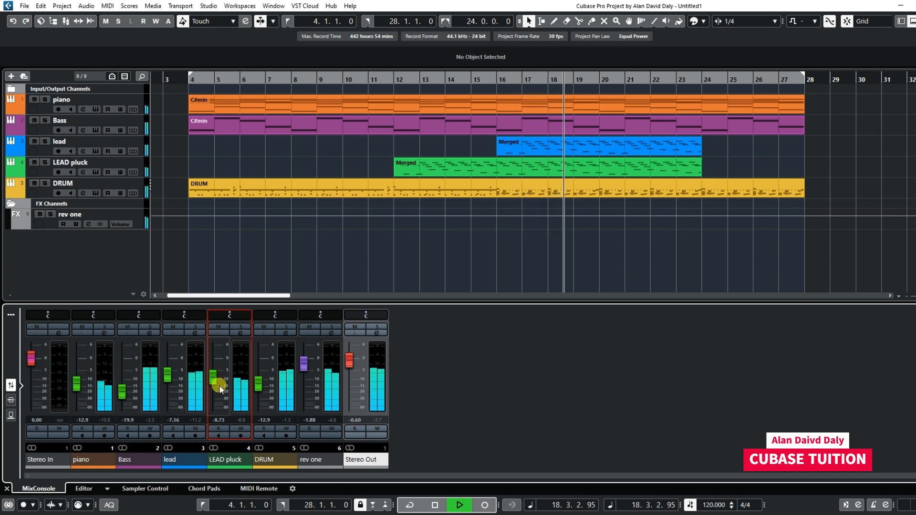
left_click(443, 506)
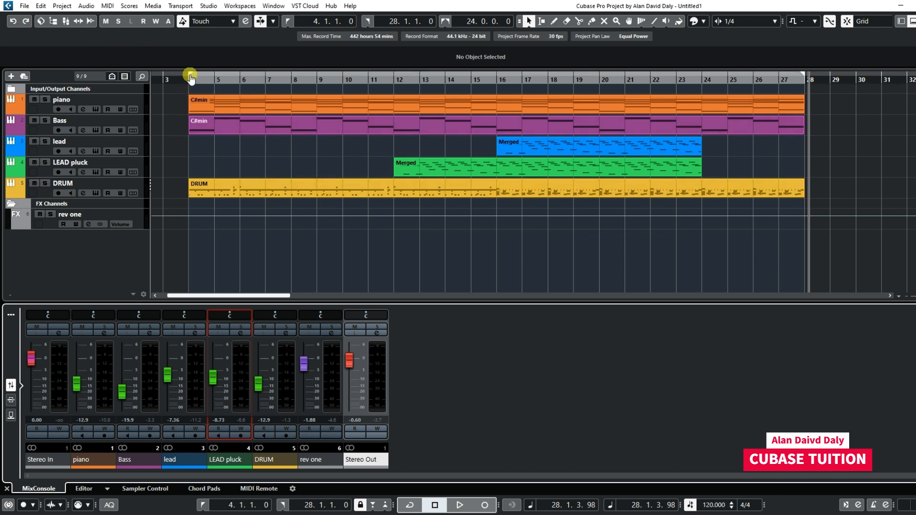
Extend the right locator to bar 29 so the export range runs from bar 4 past the end of the arrangement.
mouse_move(190, 75)
left_mouse_down()
mouse_move(305, 75)
mouse_move(184, 79)
left_mouse_up()
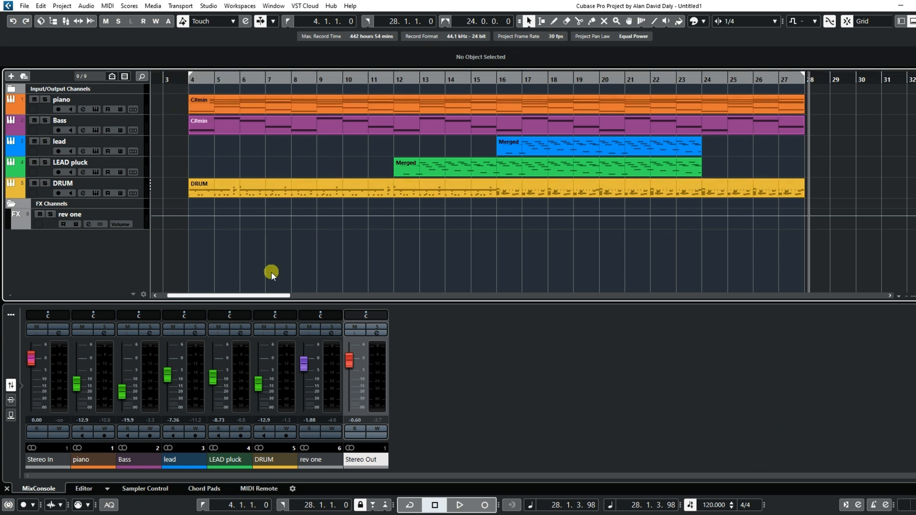
left_click_drag(266, 296, 317, 296)
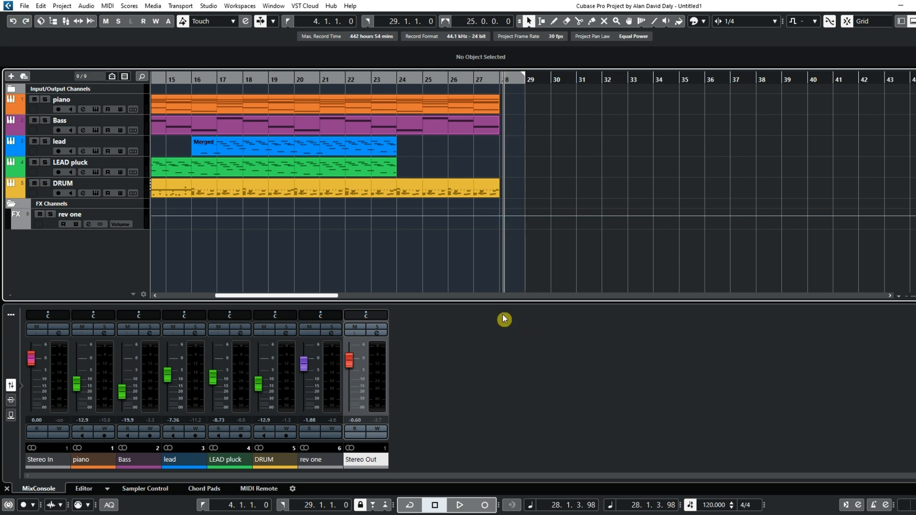
left_click_drag(279, 294, 223, 295)
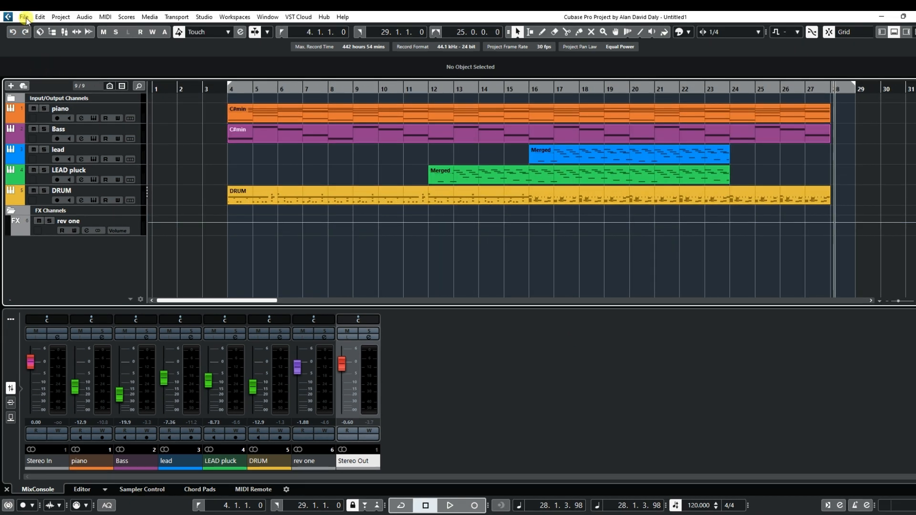
Start an audio mixdown export of Stereo Out and name the file TRACK ONE.
left_click(24, 17)
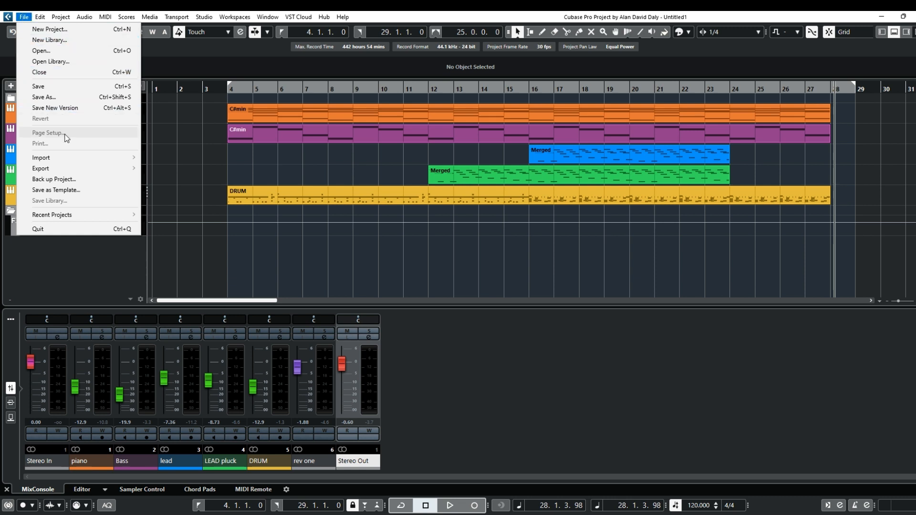
mouse_move(61, 167)
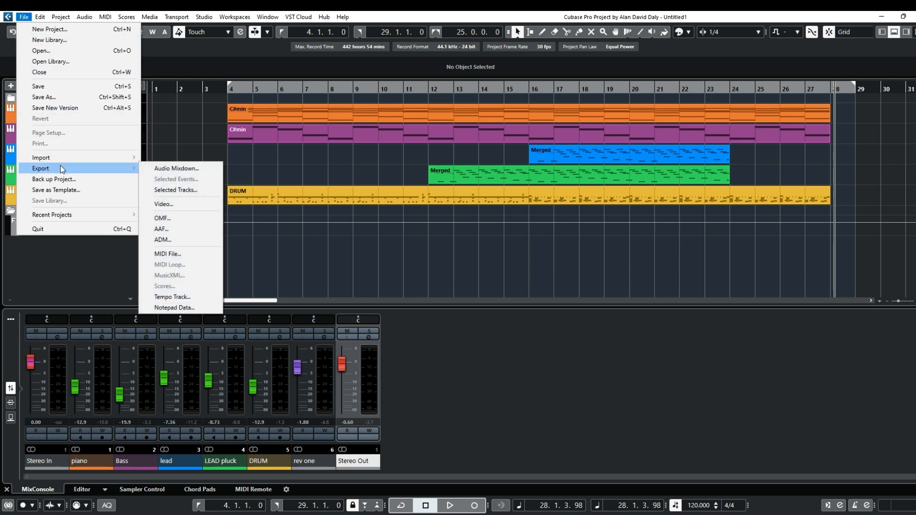
left_click(172, 170)
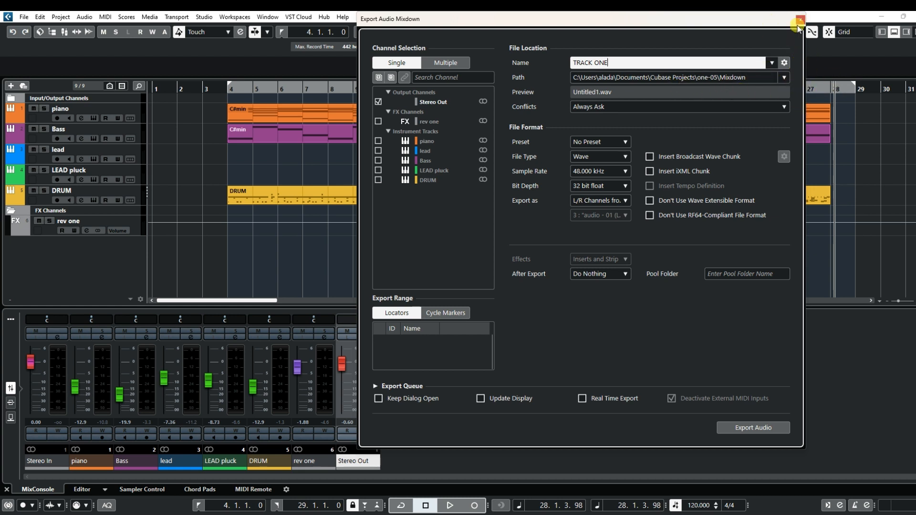
Set the mixdown's save location to the Desktop and export the audio as a Wave file.
left_click(785, 78)
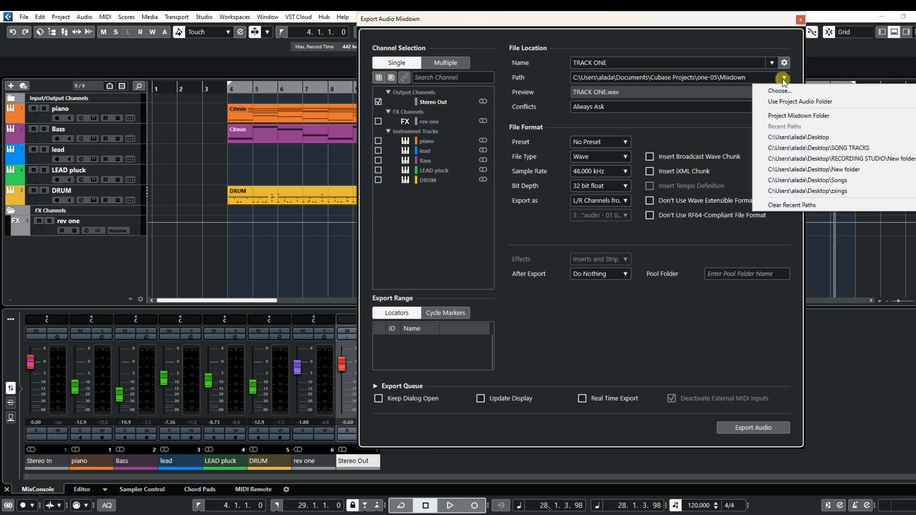
left_click(784, 90)
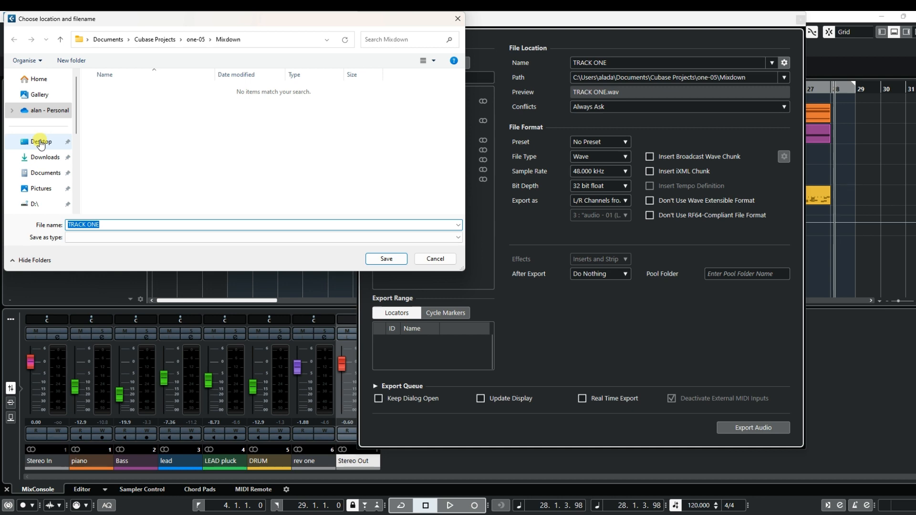
left_click(40, 143)
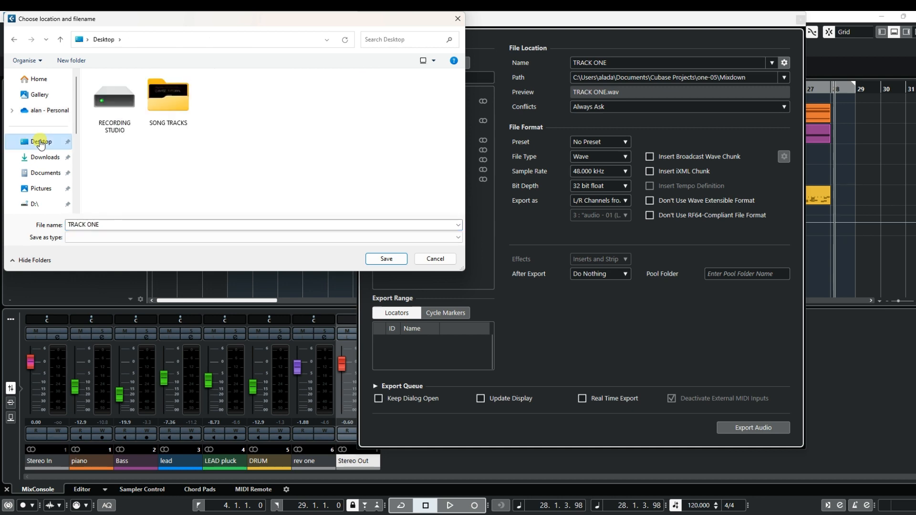
left_click(403, 259)
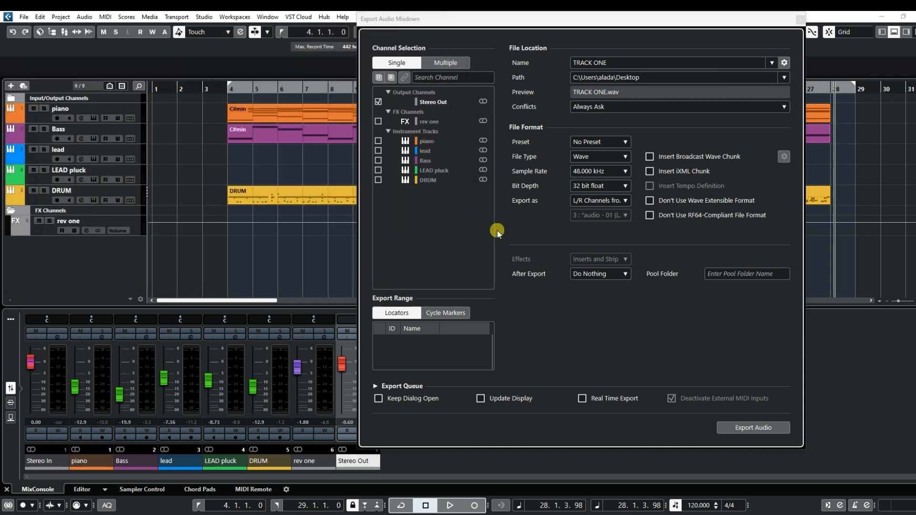
left_click(750, 428)
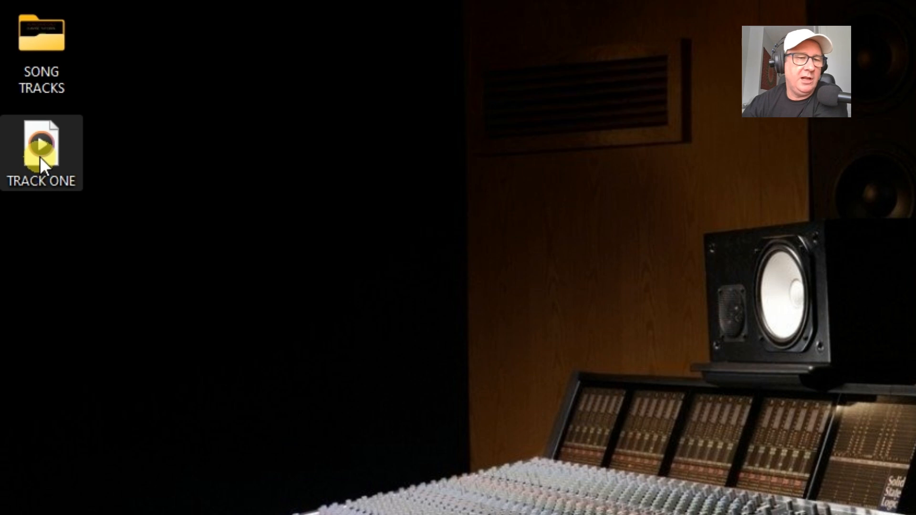
Play the exported TRACK ONE file from the desktop in Media Player and pause it after listening.
double_click(40, 157)
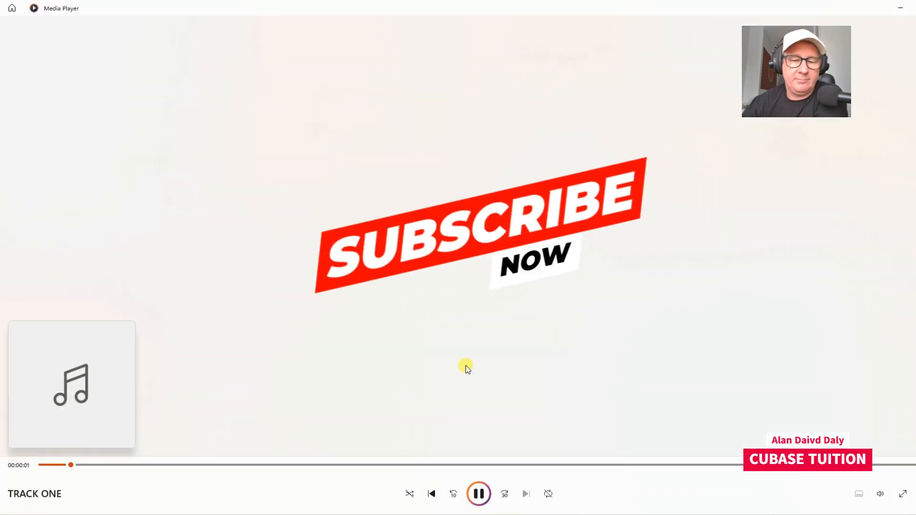
left_click(483, 496)
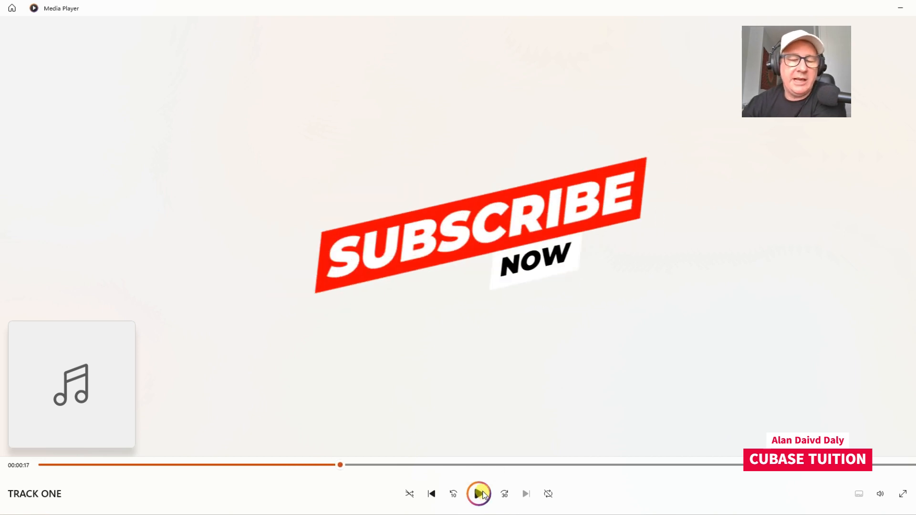